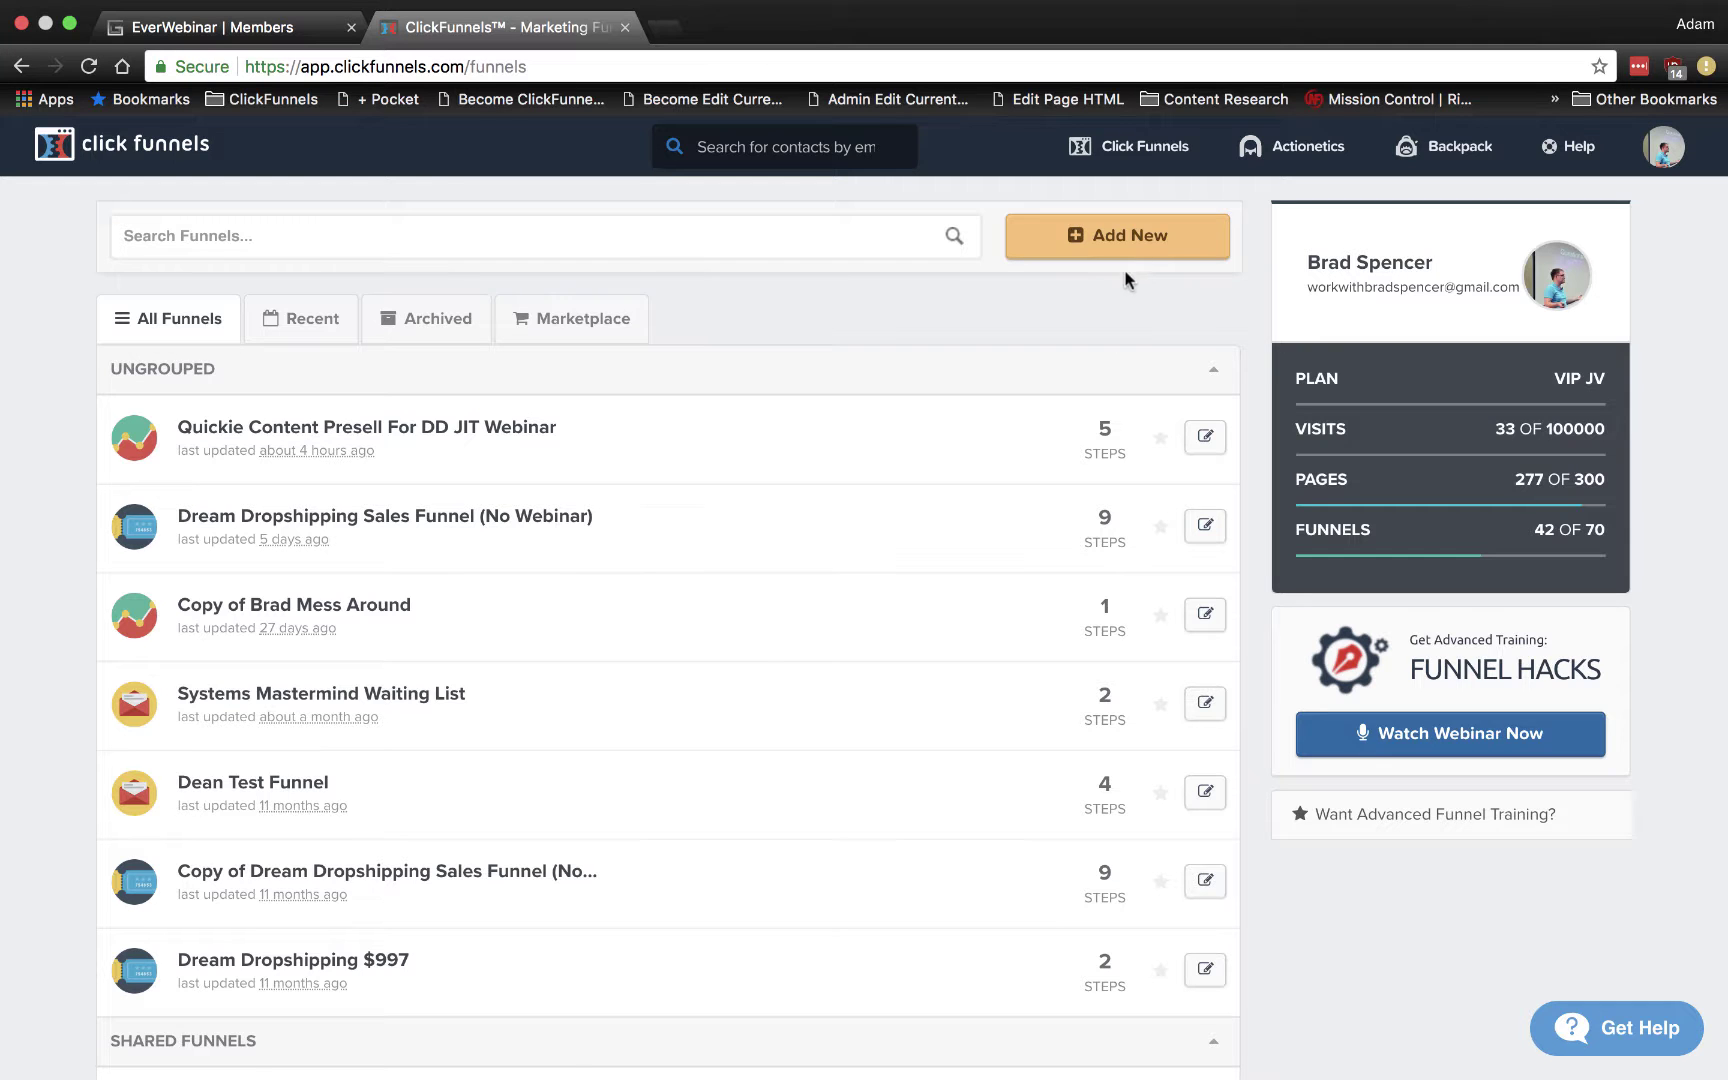
Start a new funnel, search the funnel types for "auto", and select the Auto Webinar Funnel.
{"action": "left_click", "coordinate": [1118, 244]}
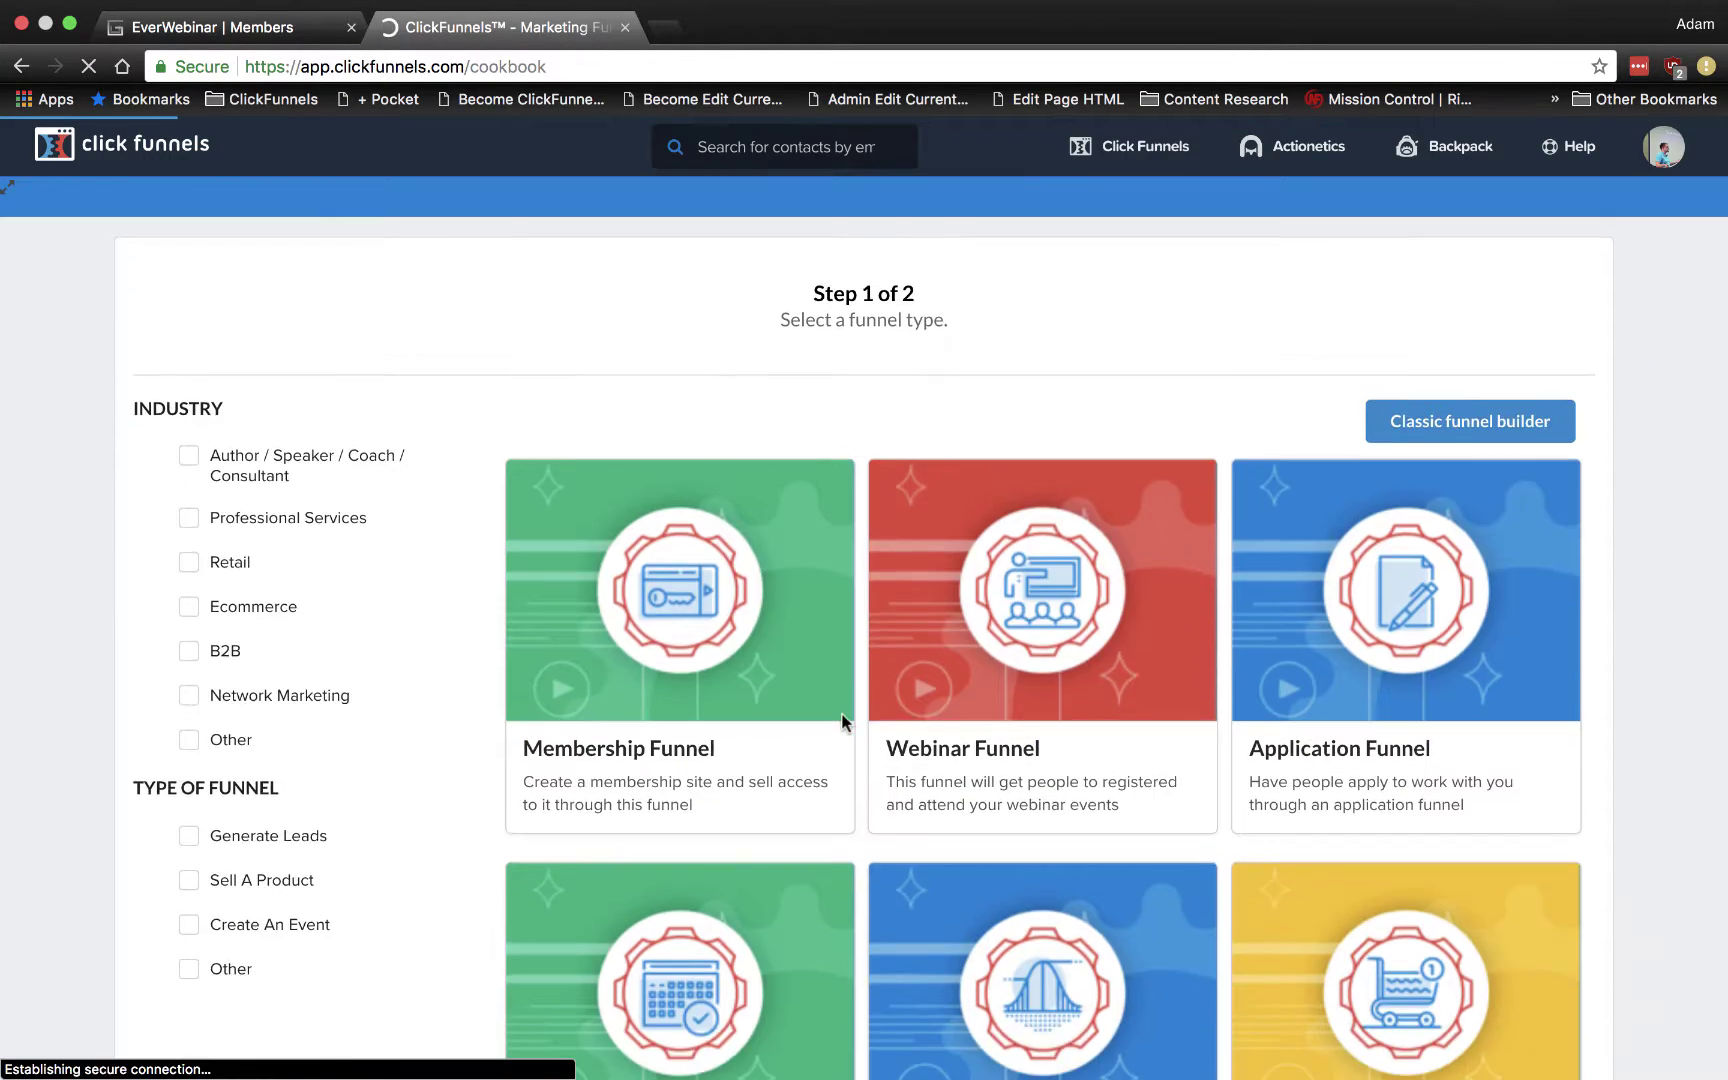
{"action": "scroll", "coordinate": [842, 720], "scroll_direction": "down", "scroll_amount": 1}
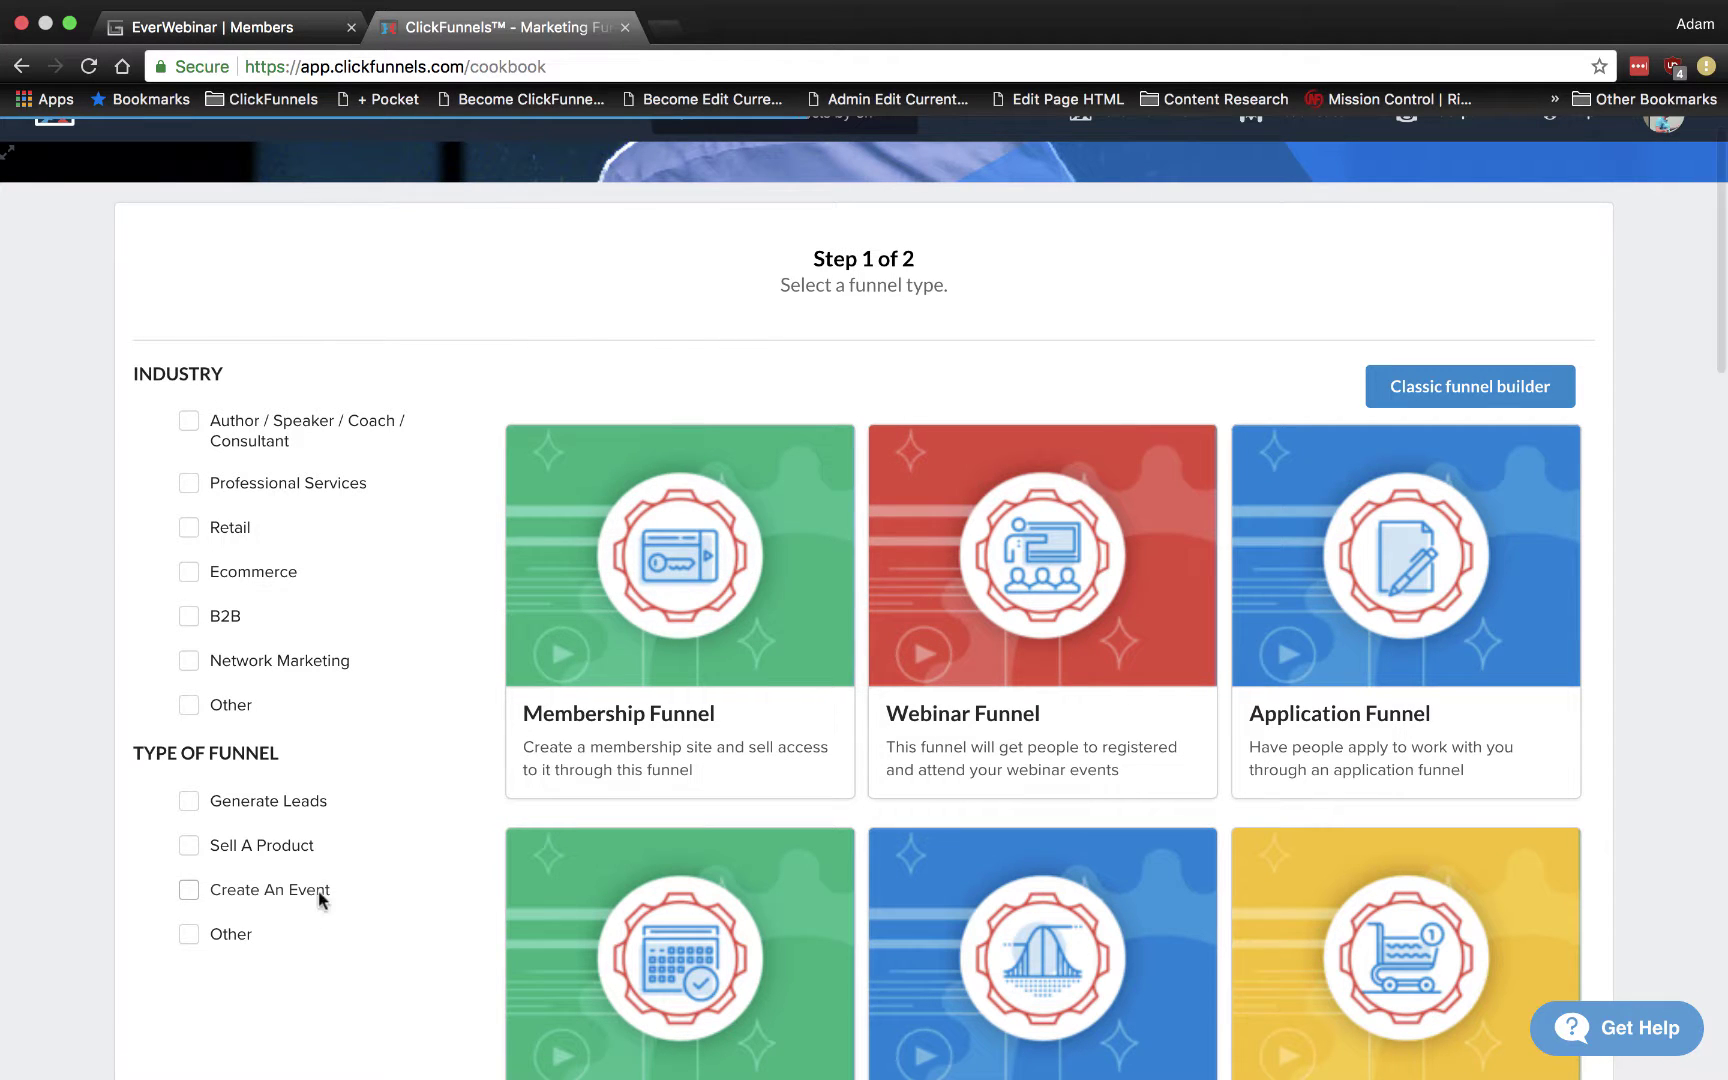
{"action": "key", "text": "super+f"}
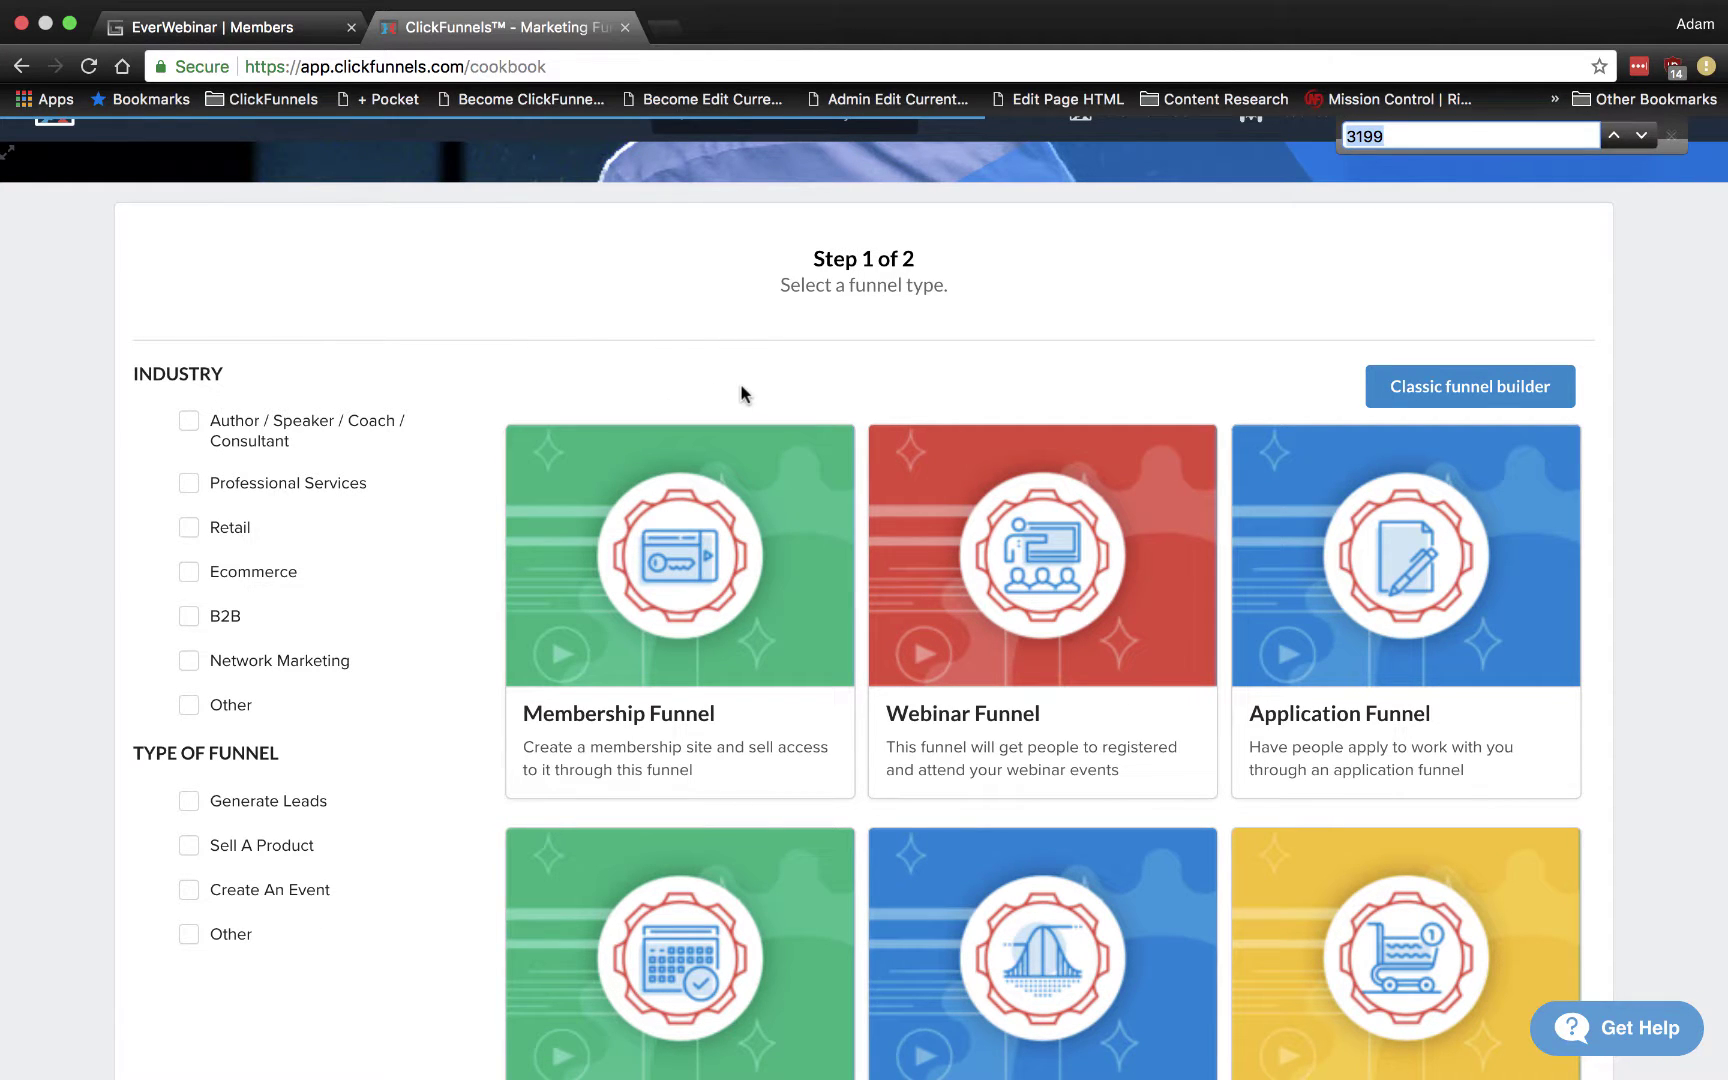
{"action": "type", "text": "auto"}
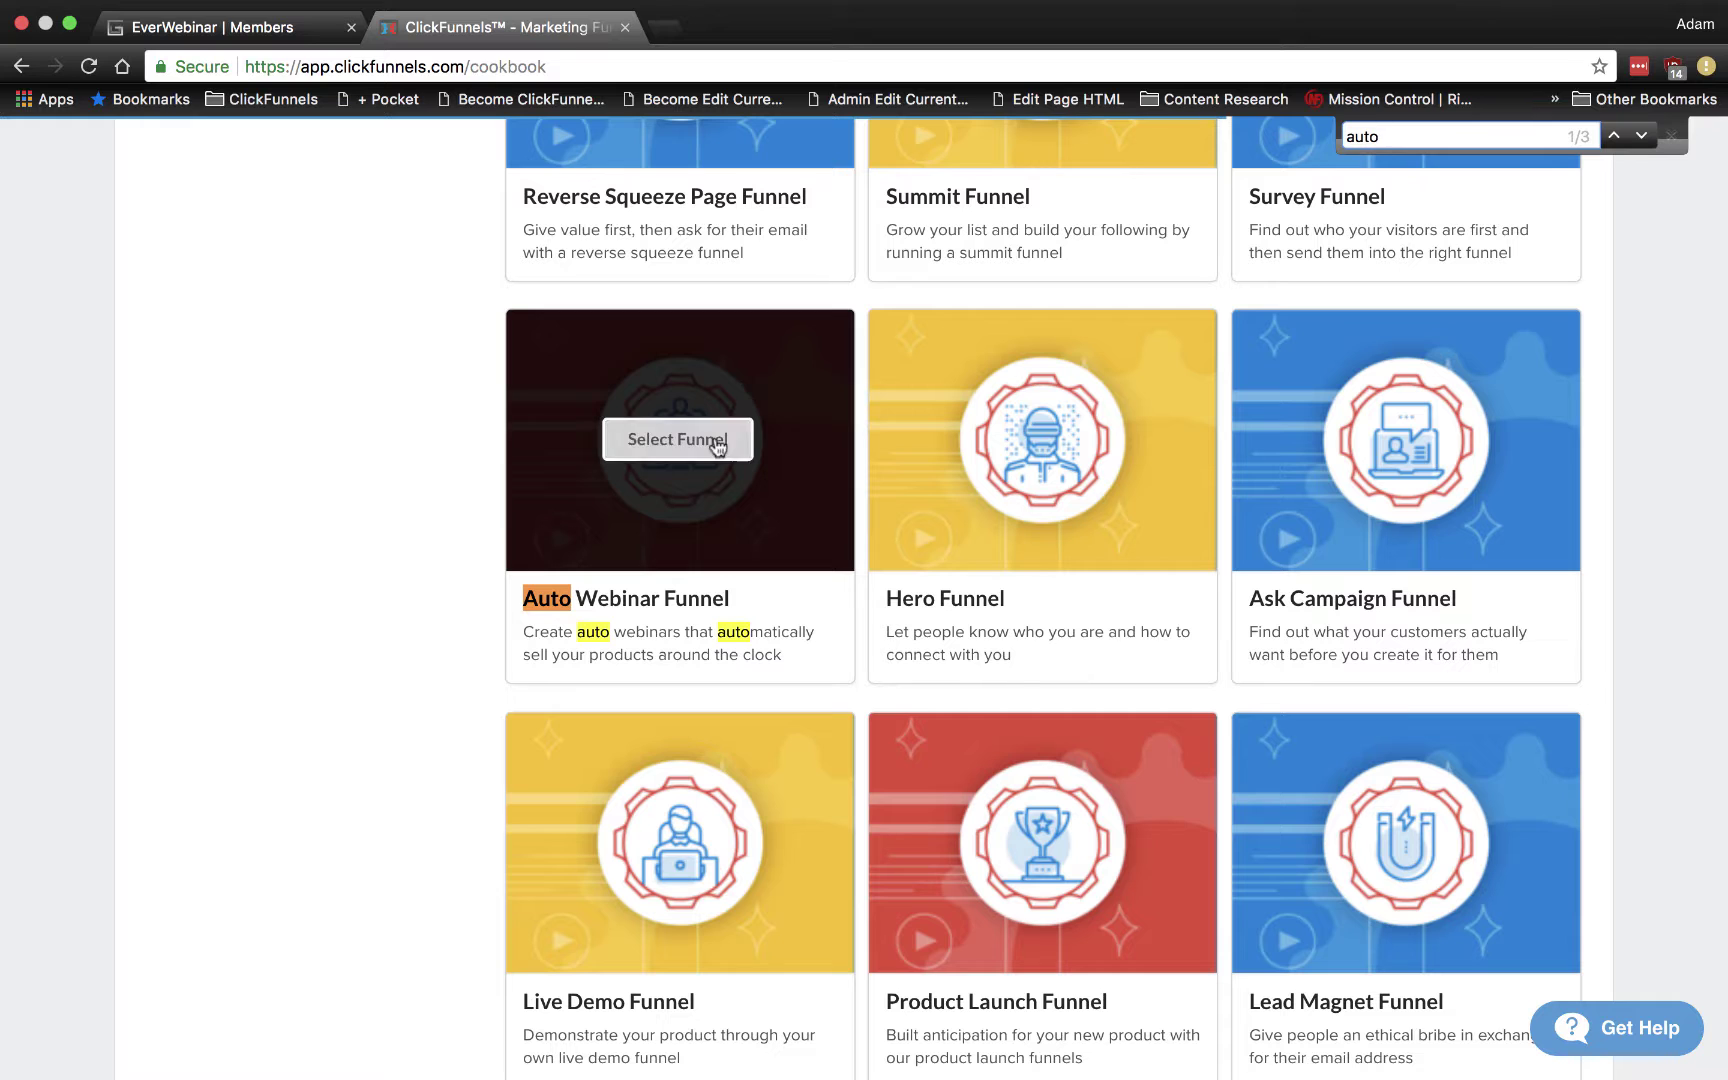
{"action": "left_click", "coordinate": [714, 440]}
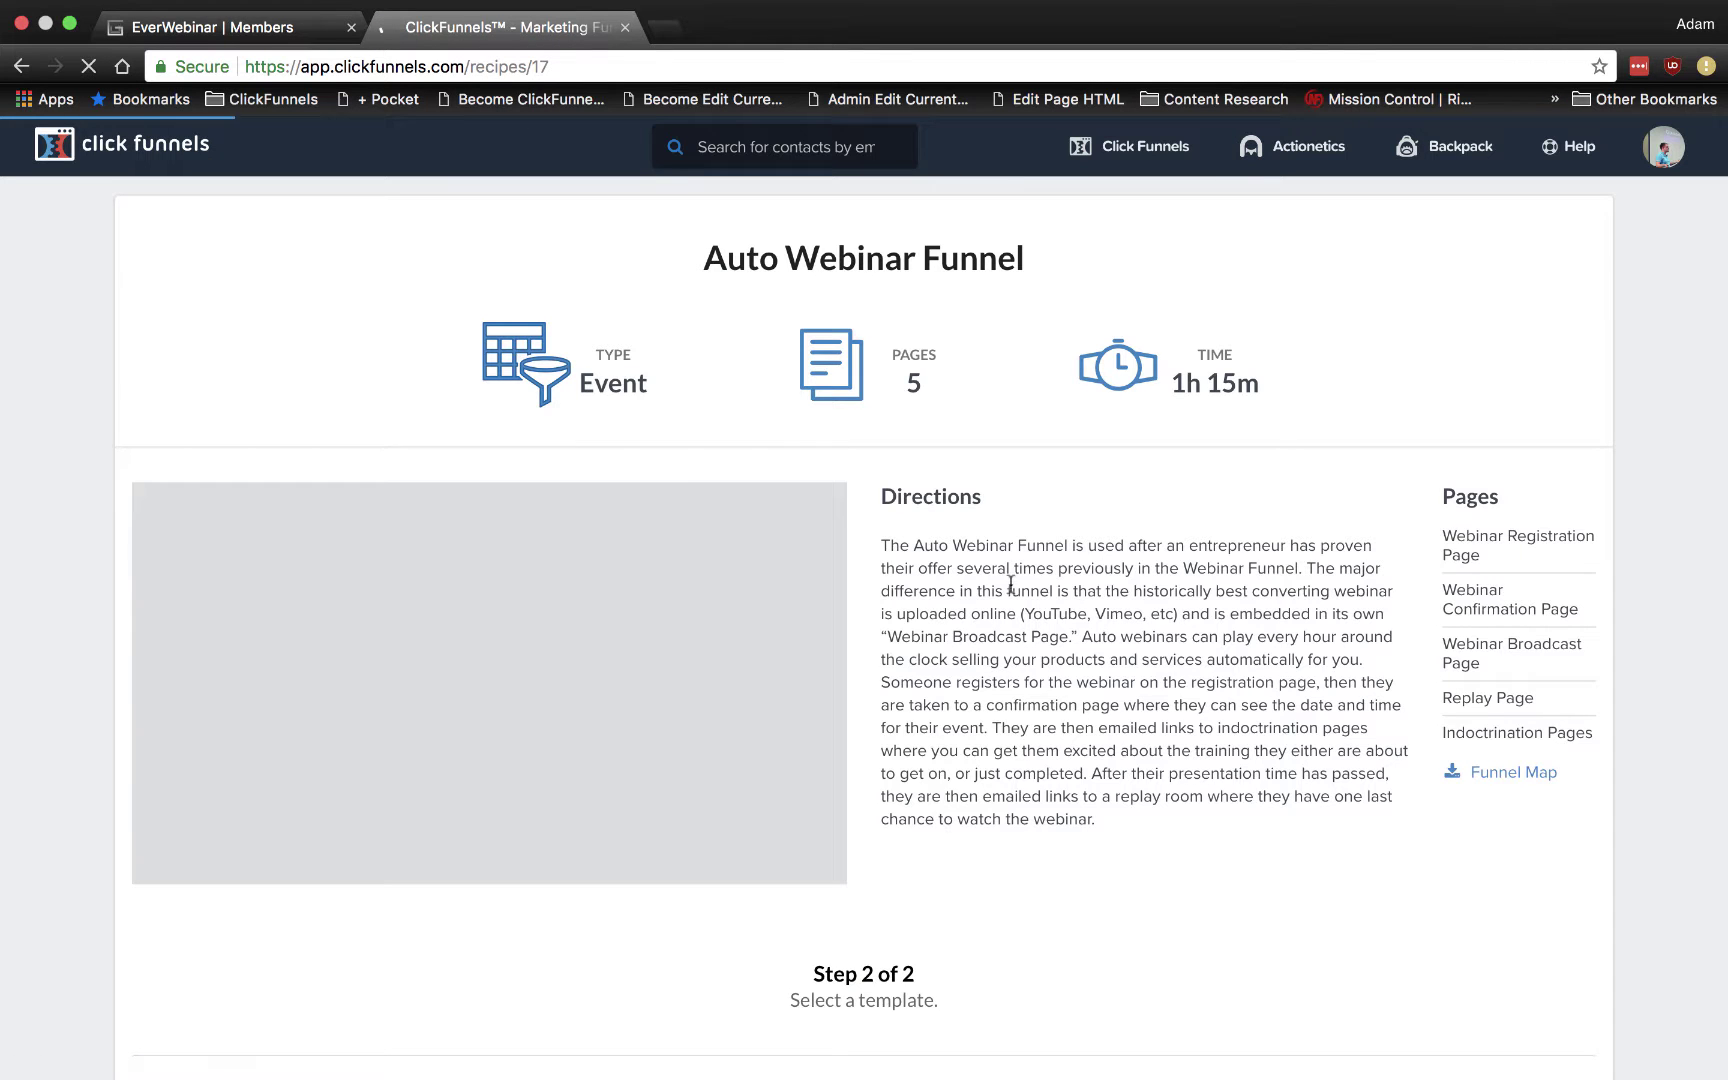
Choose the free JASON | Auto Webinar Funnel template and get it as the new funnel.
{"action": "scroll", "coordinate": [970, 577], "scroll_direction": "down", "scroll_amount": 1}
{"action": "scroll", "coordinate": [970, 577], "scroll_direction": "down", "scroll_amount": 5}
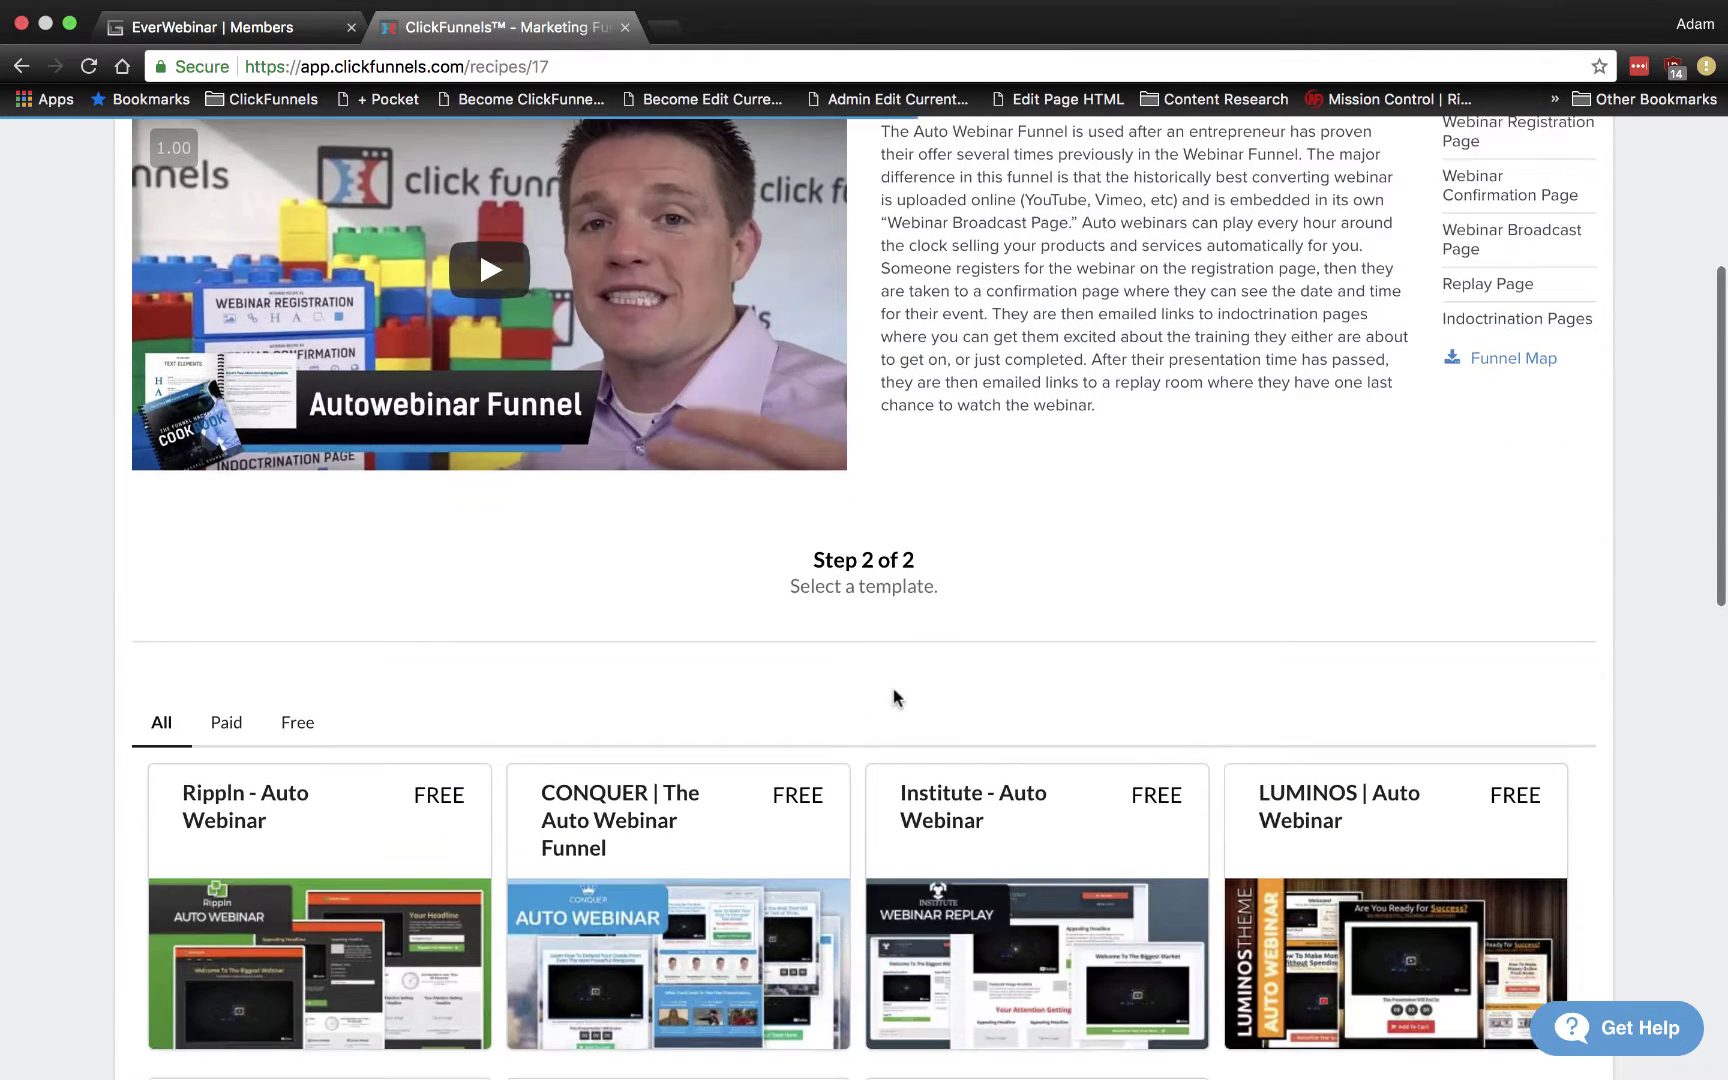
{"action": "scroll", "coordinate": [902, 693], "scroll_direction": "down", "scroll_amount": 4}
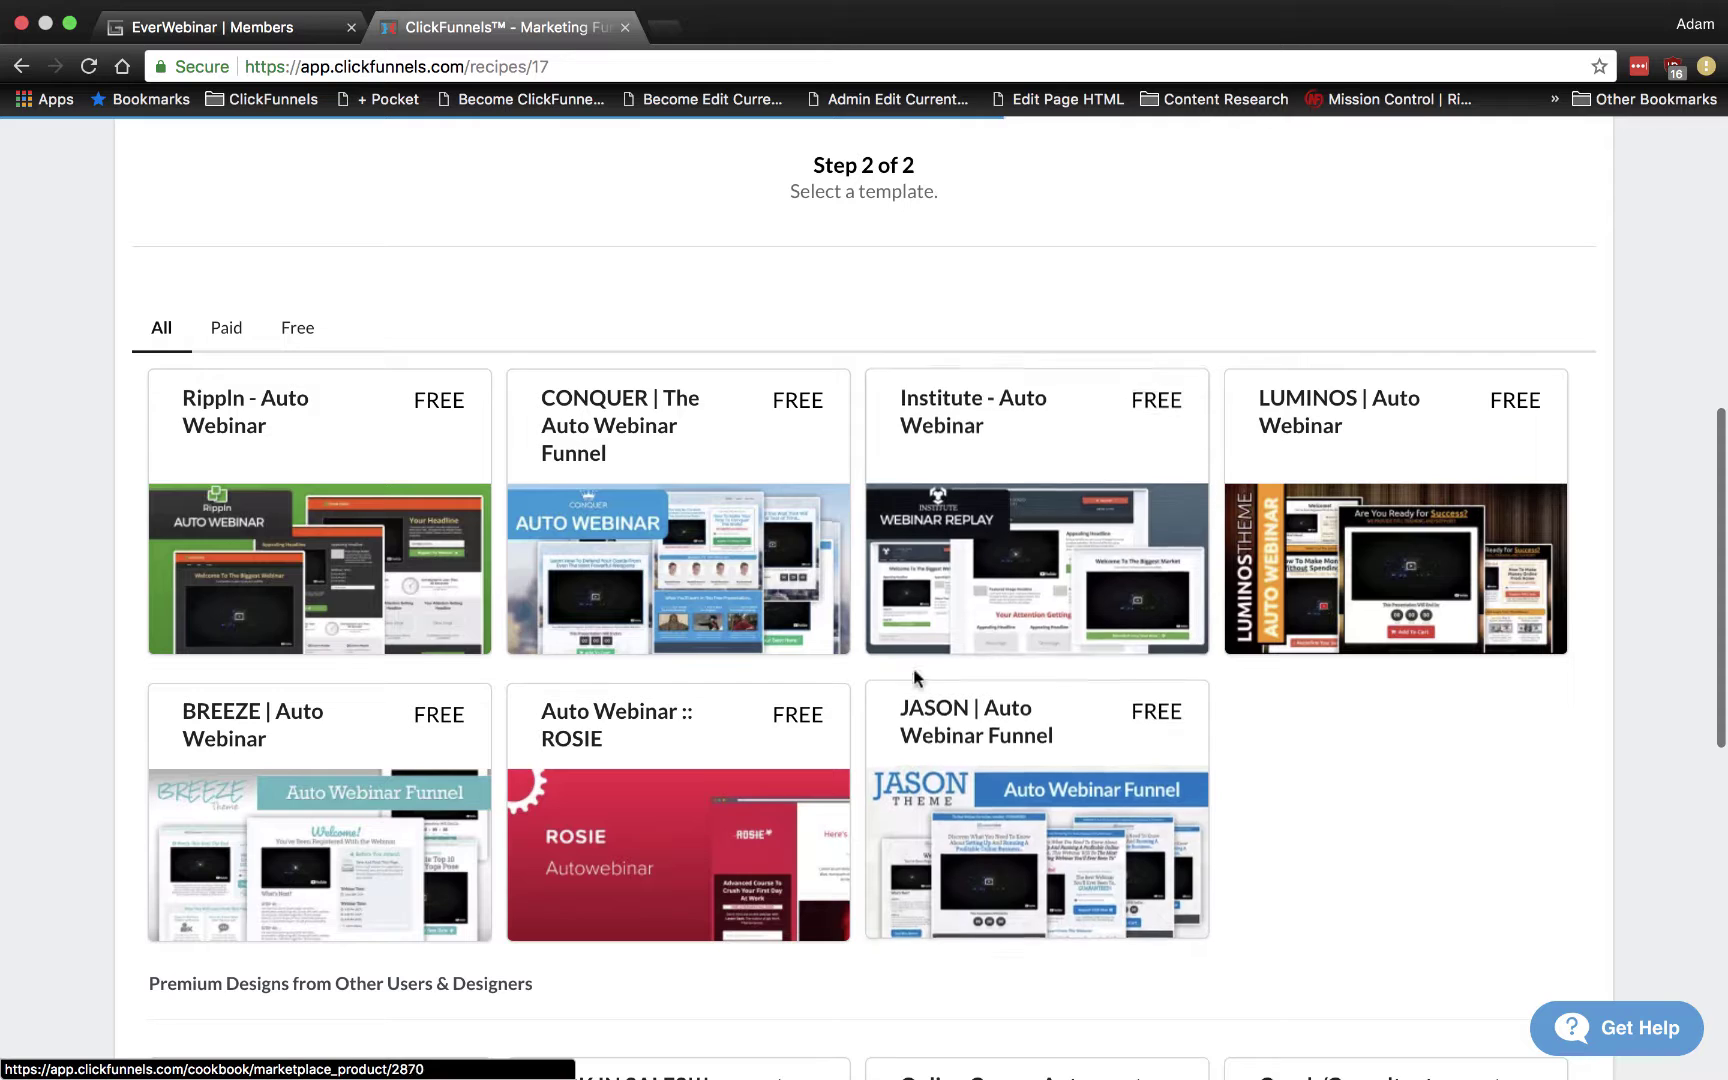
{"action": "left_click", "coordinate": [1036, 820]}
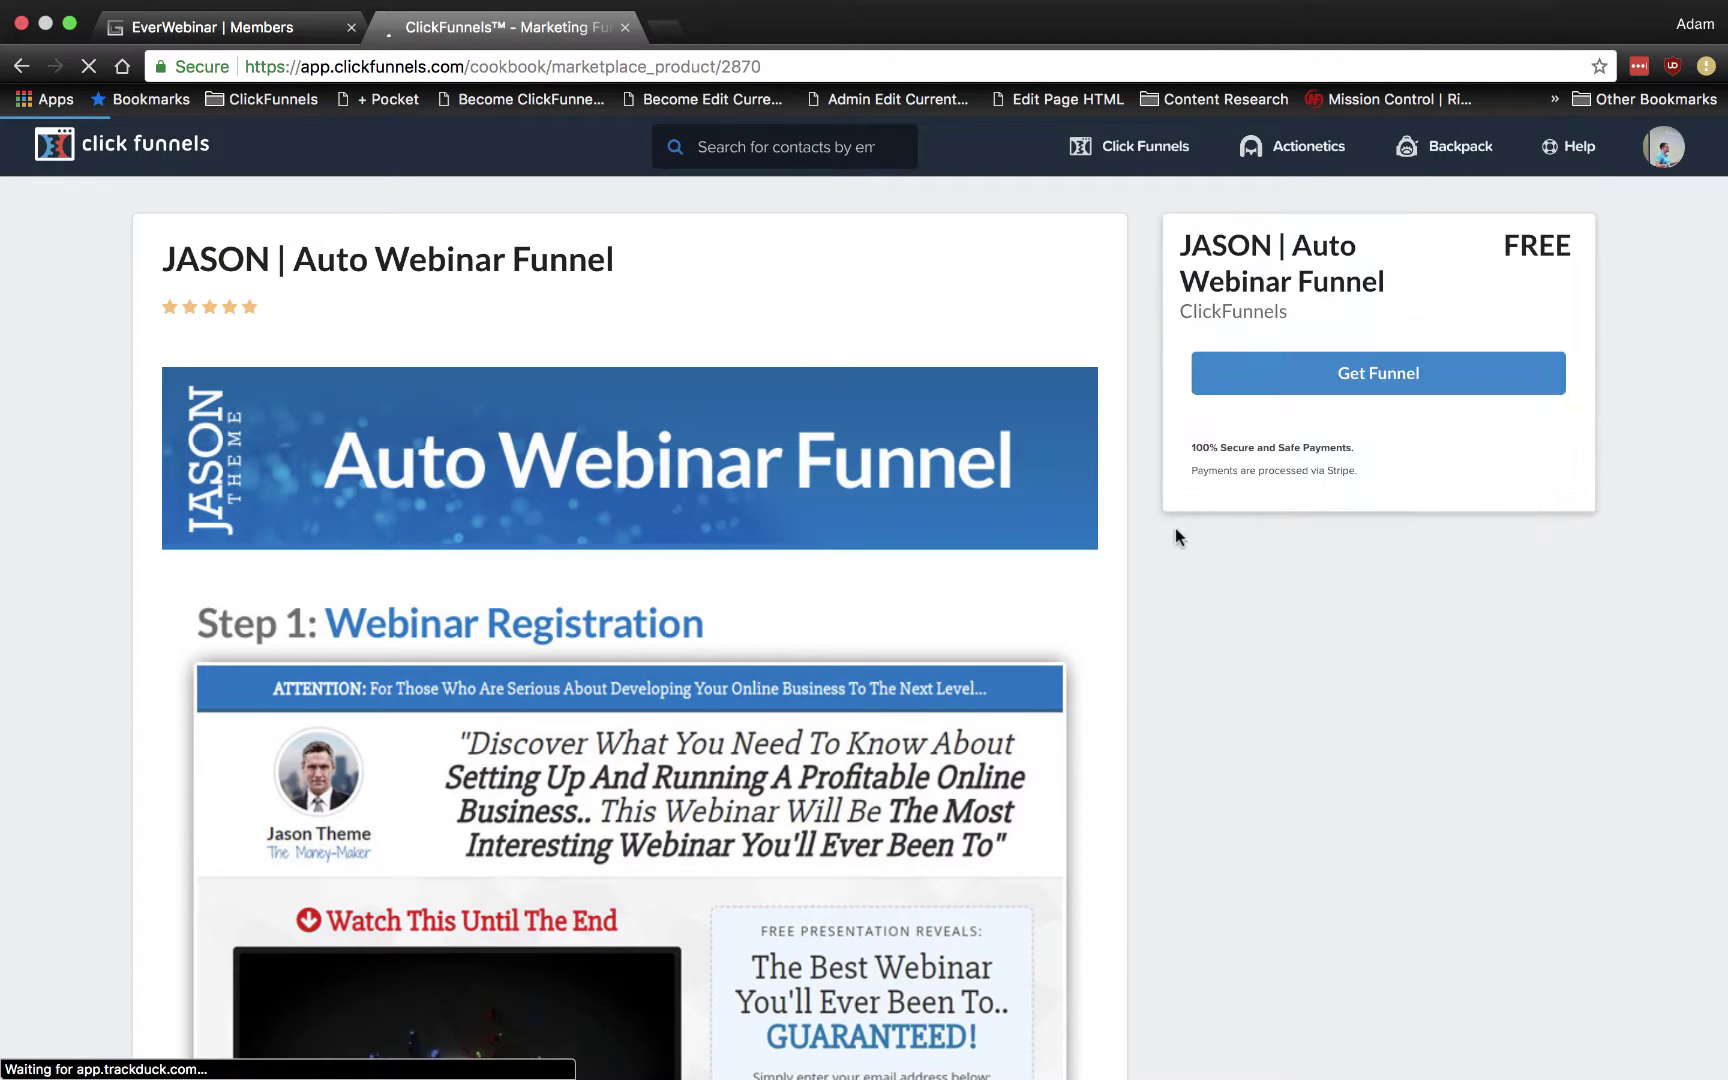
{"action": "left_click", "coordinate": [1361, 398]}
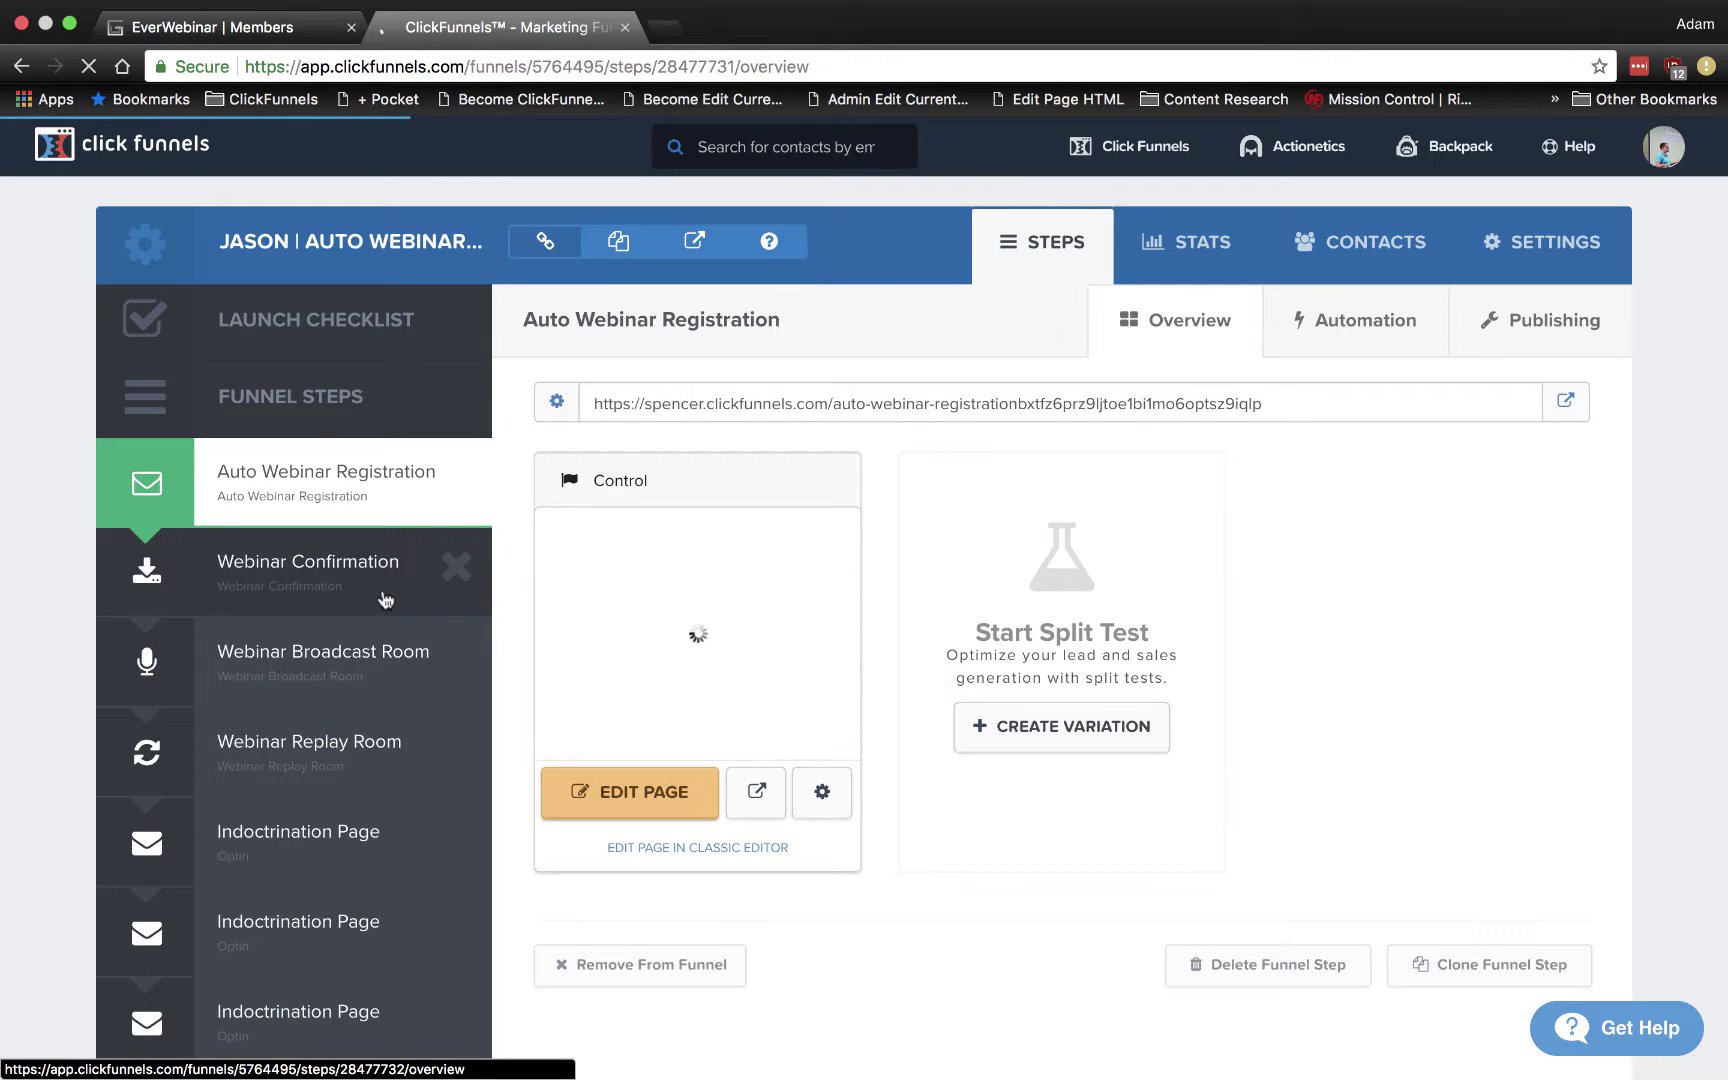
Open the Auto Webinar Registration page for editing and delete the email address field from its registration box.
{"action": "scroll", "coordinate": [390, 570], "scroll_direction": "down", "scroll_amount": 3}
{"action": "scroll", "coordinate": [393, 567], "scroll_direction": "up", "scroll_amount": 3}
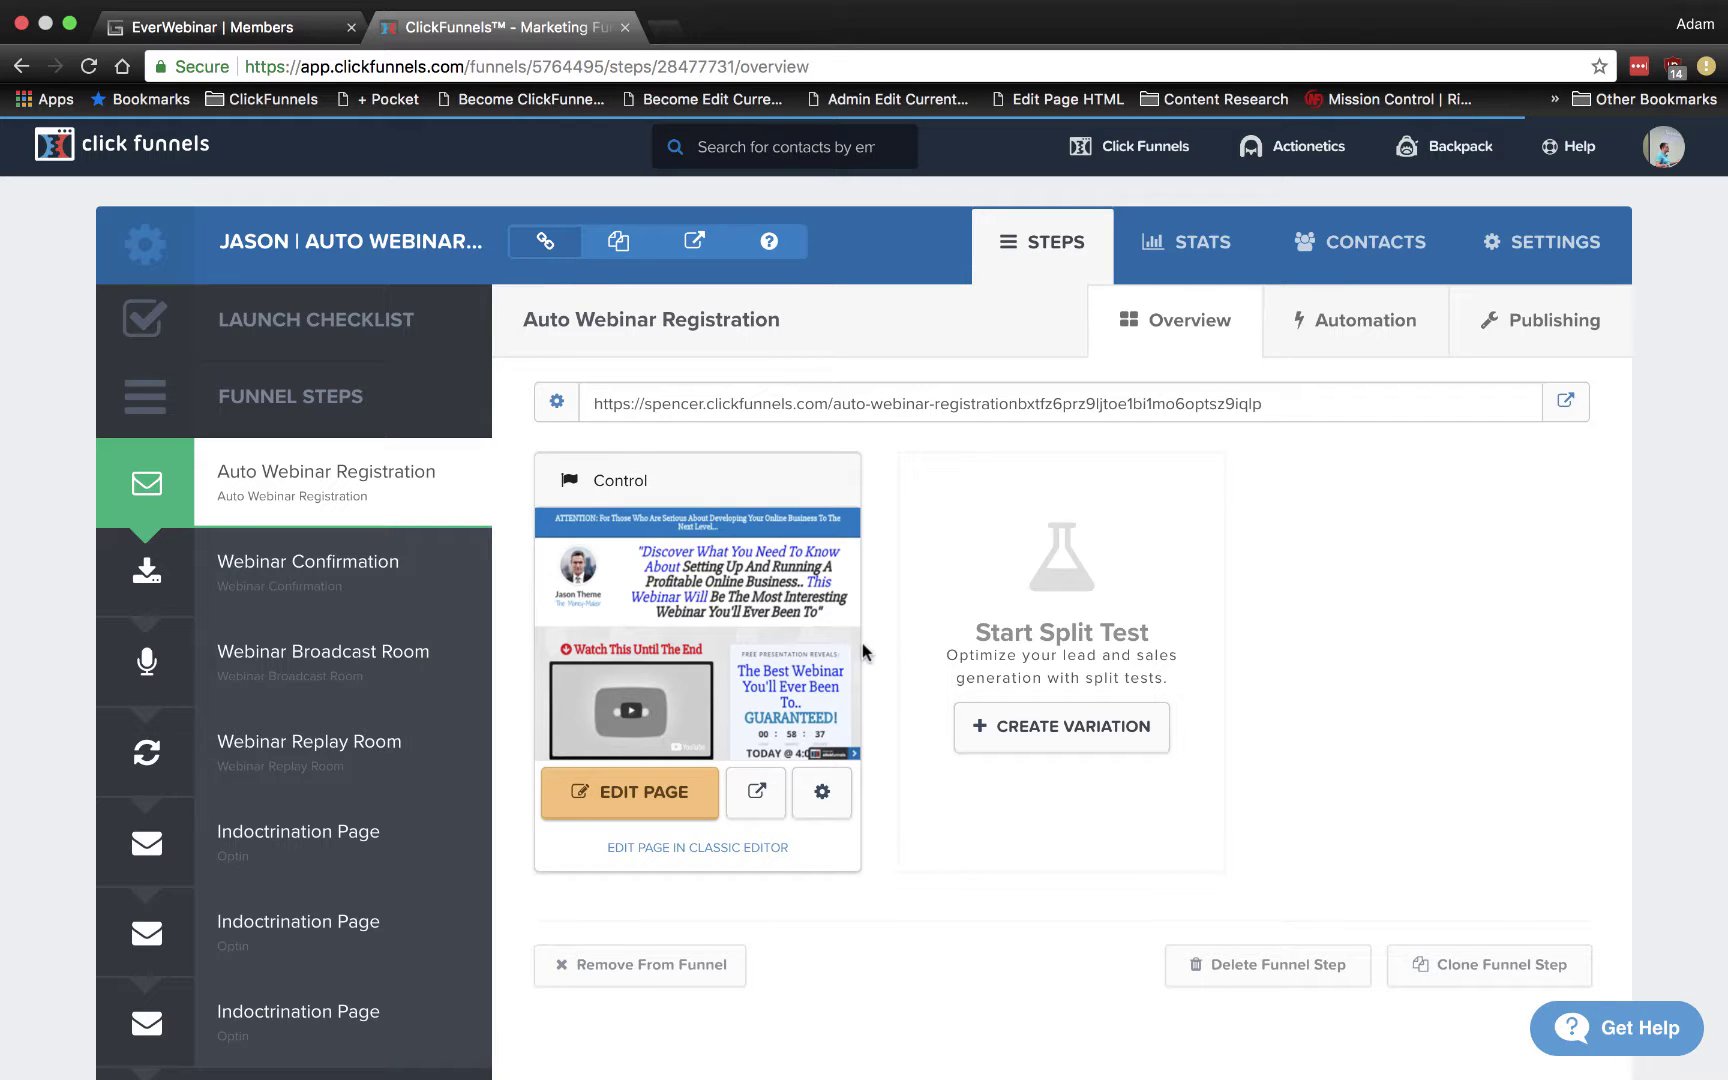
{"action": "left_click", "coordinate": [690, 800]}
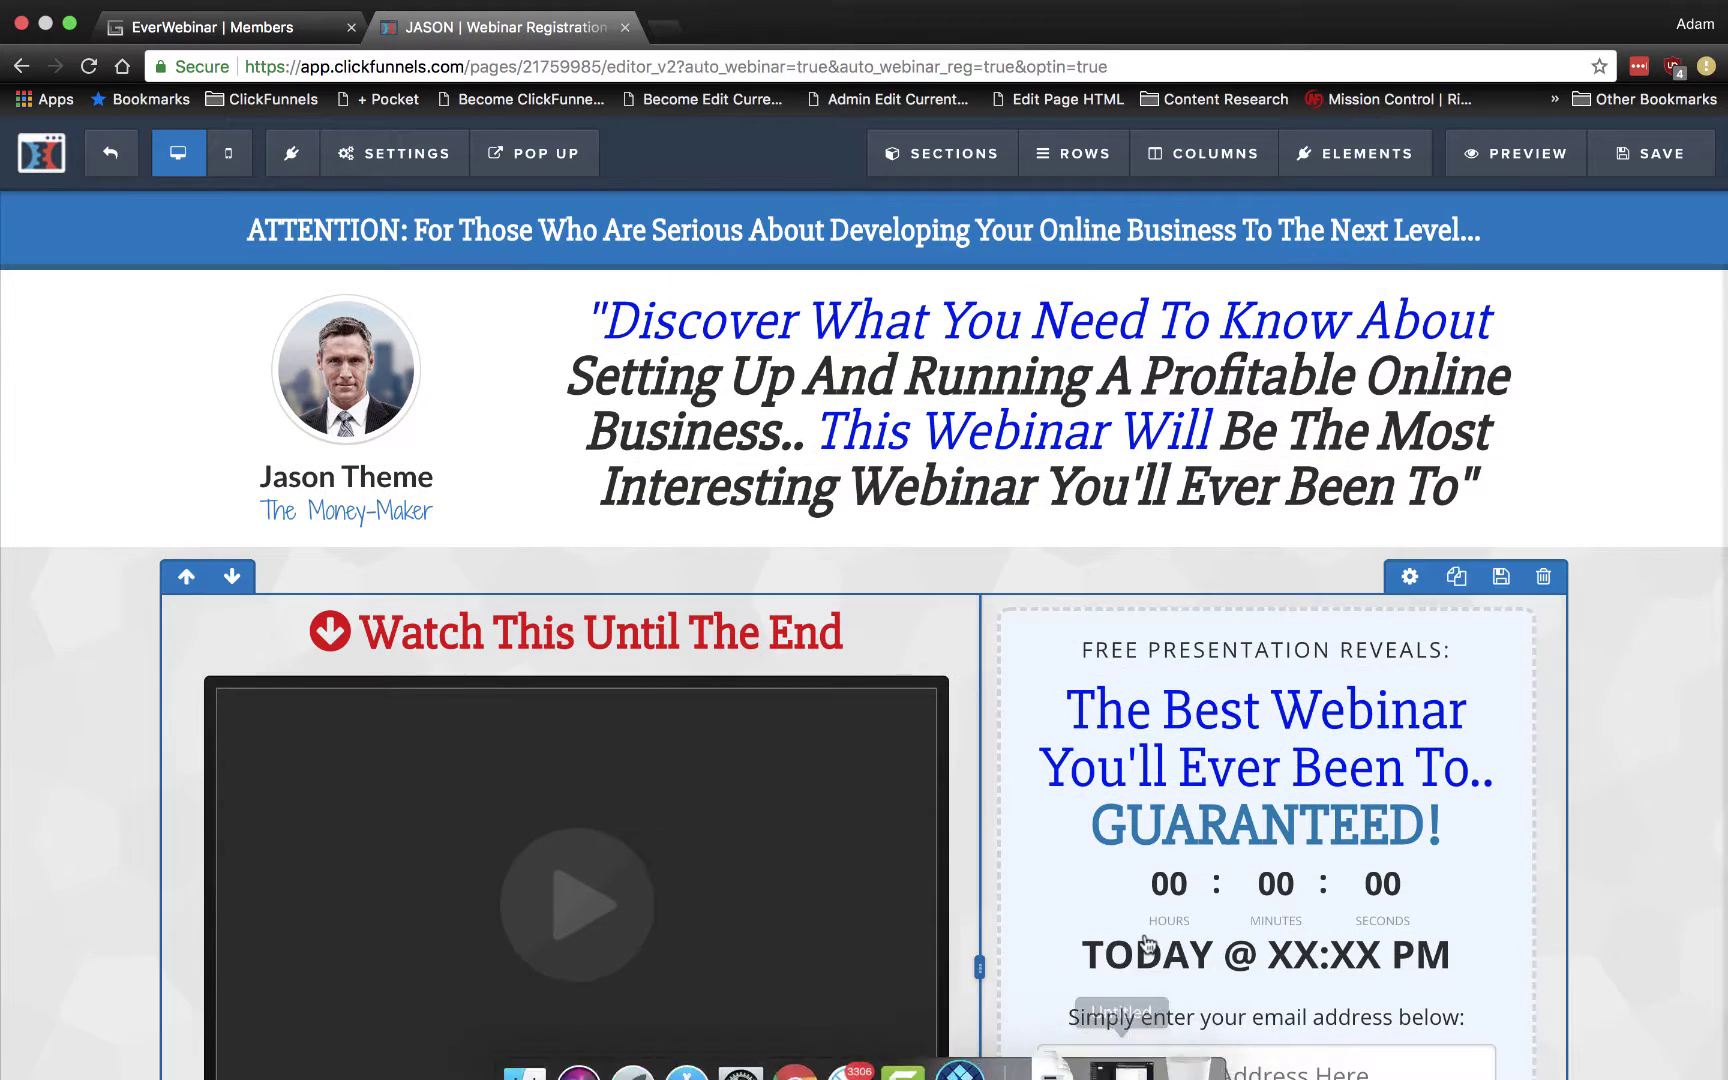
{"action": "scroll", "coordinate": [1222, 712], "scroll_direction": "down", "scroll_amount": 5}
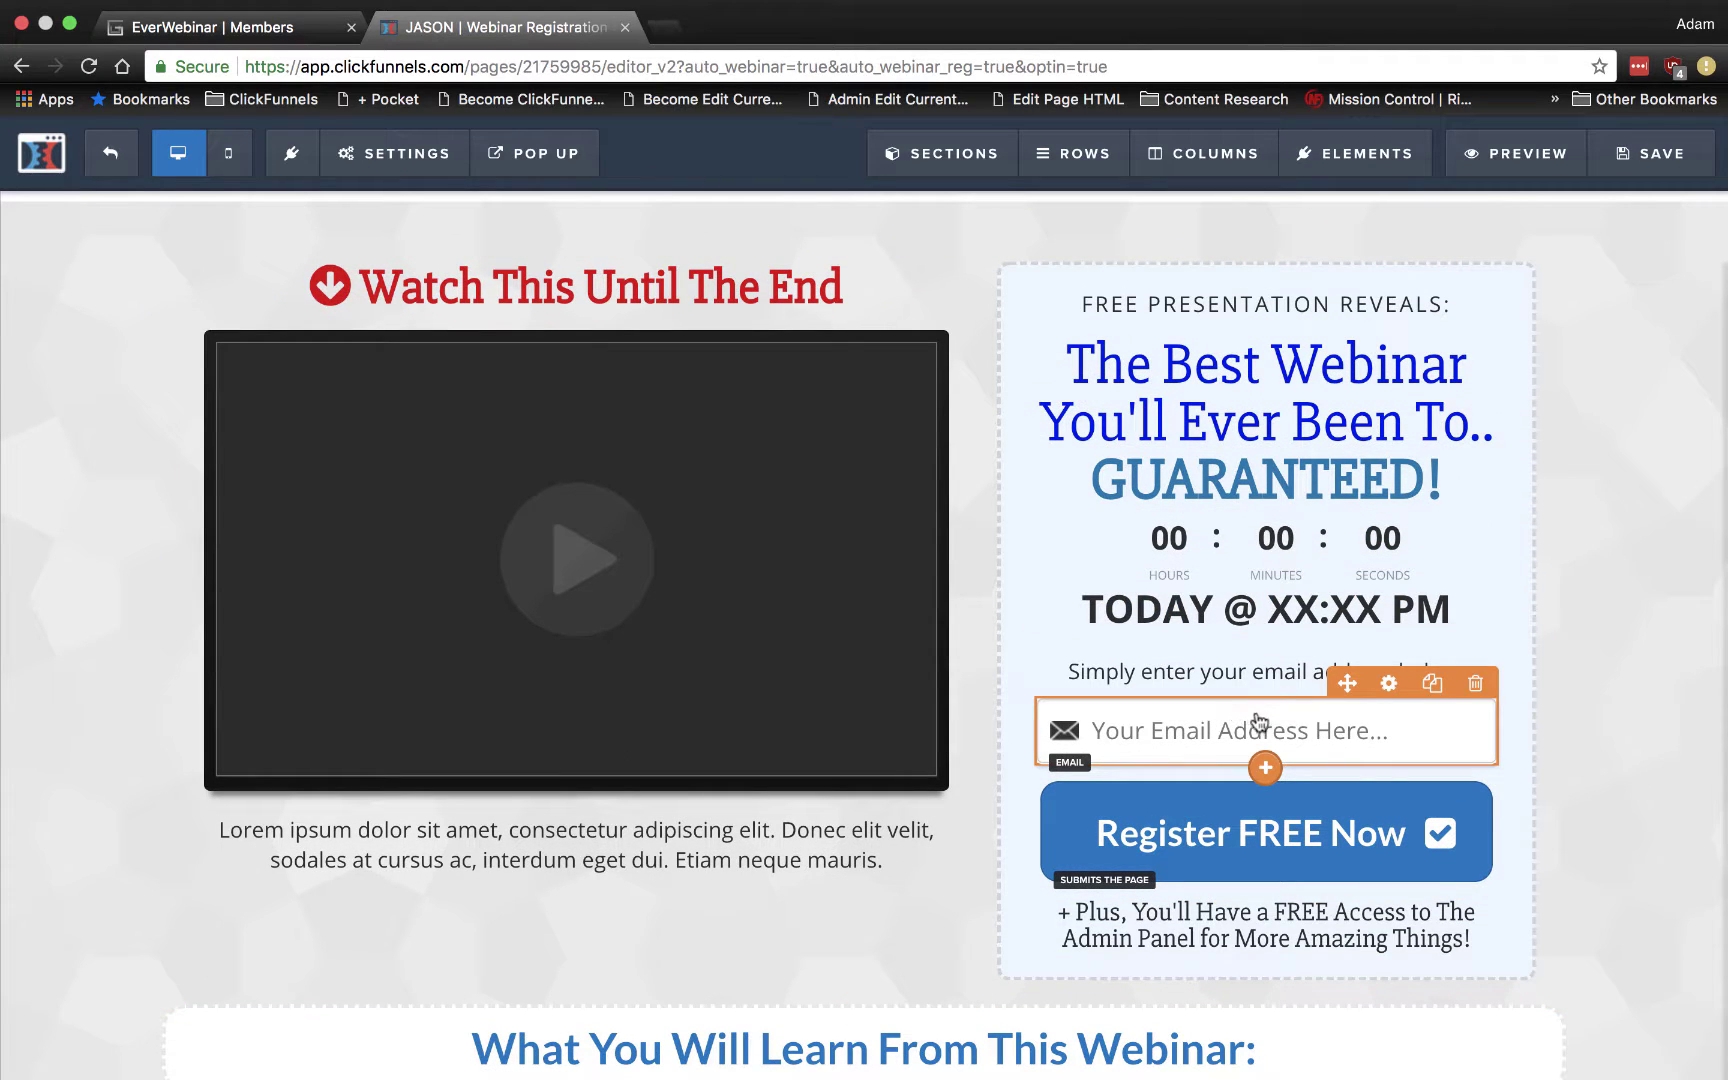
{"action": "left_click", "coordinate": [1476, 684]}
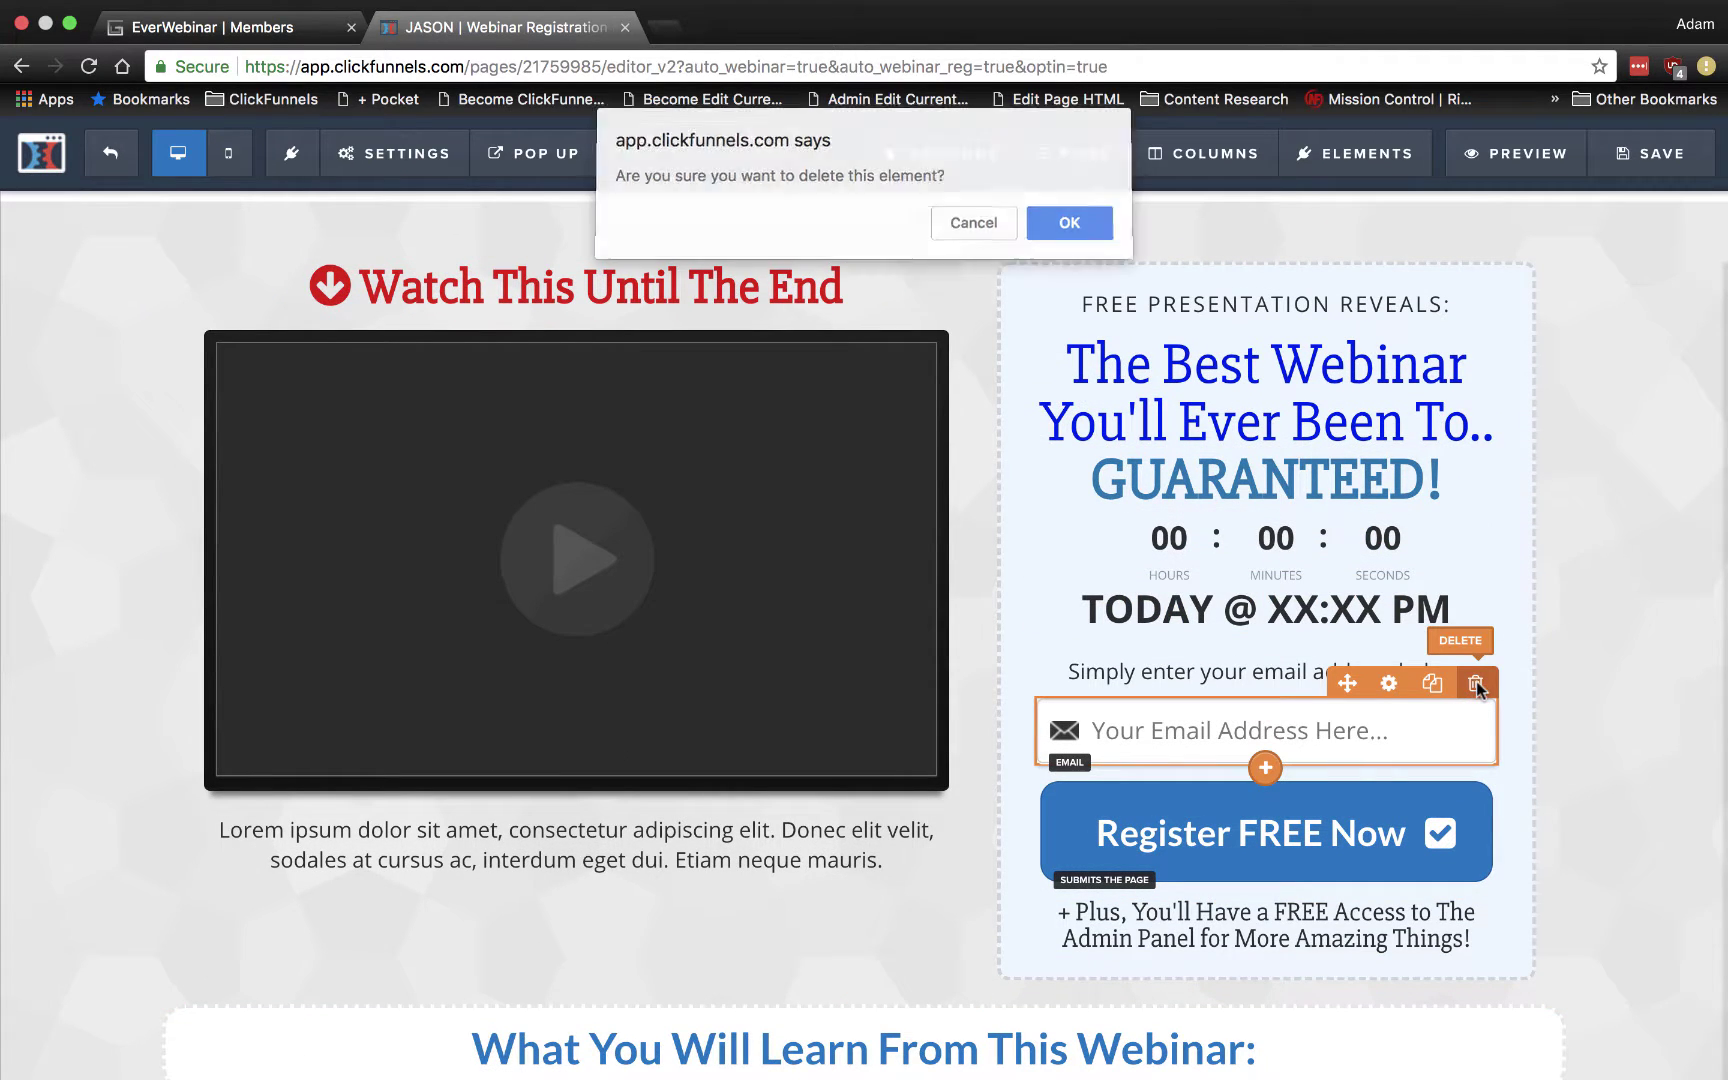
{"action": "left_click", "coordinate": [1060, 234]}
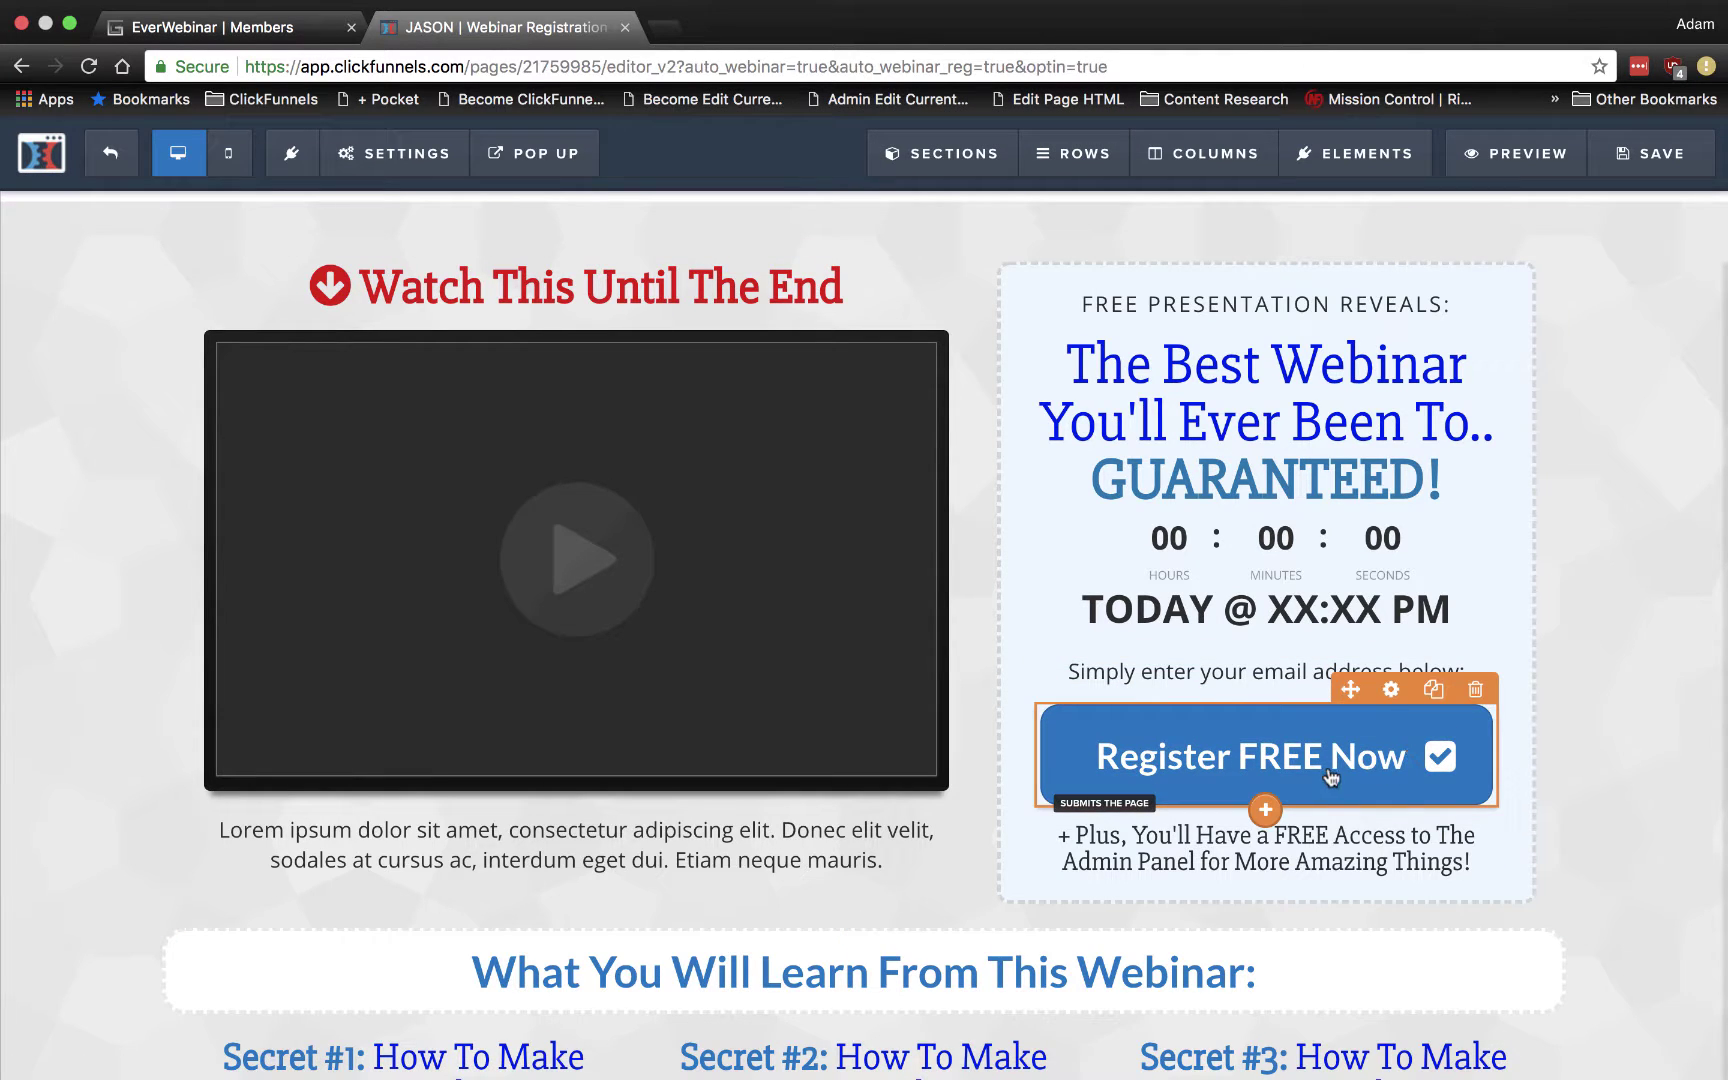
Find the Custom JS/HTML element by searching for "html" and add it below the Register FREE Now button.
{"action": "left_click", "coordinate": [1265, 809]}
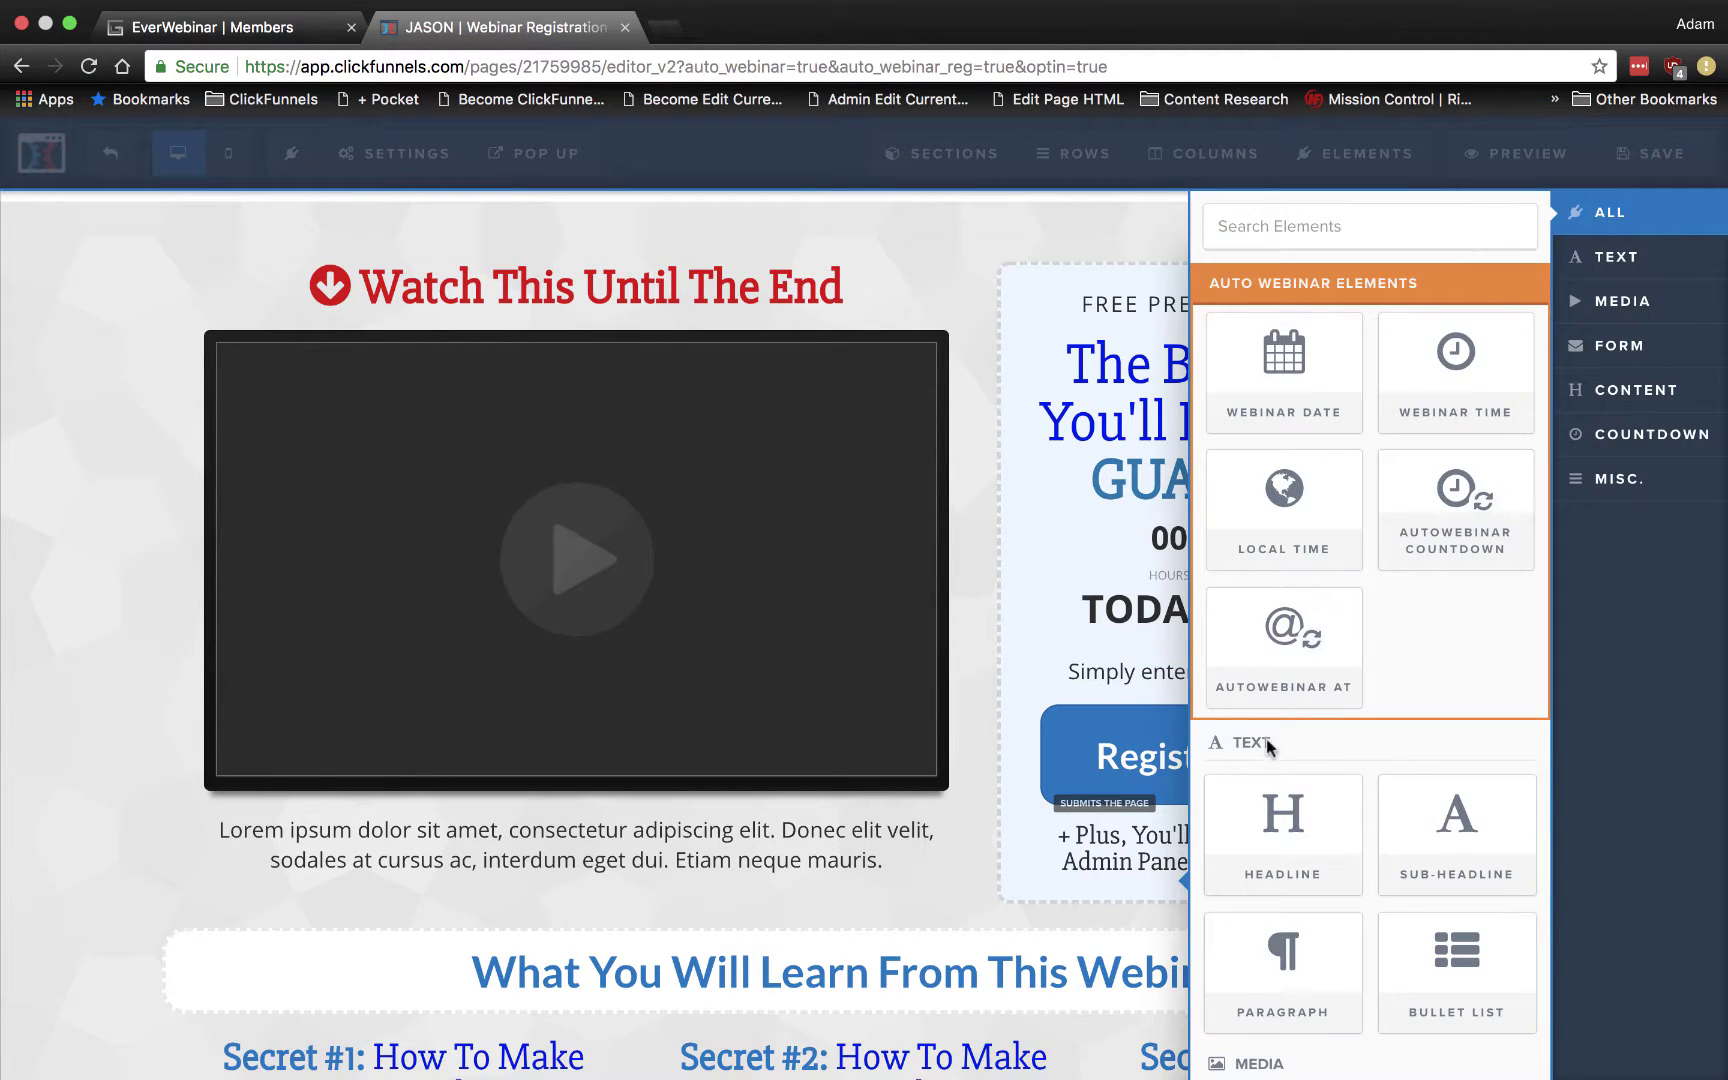
{"action": "left_click", "coordinate": [1379, 226]}
{"action": "type", "text": "html"}
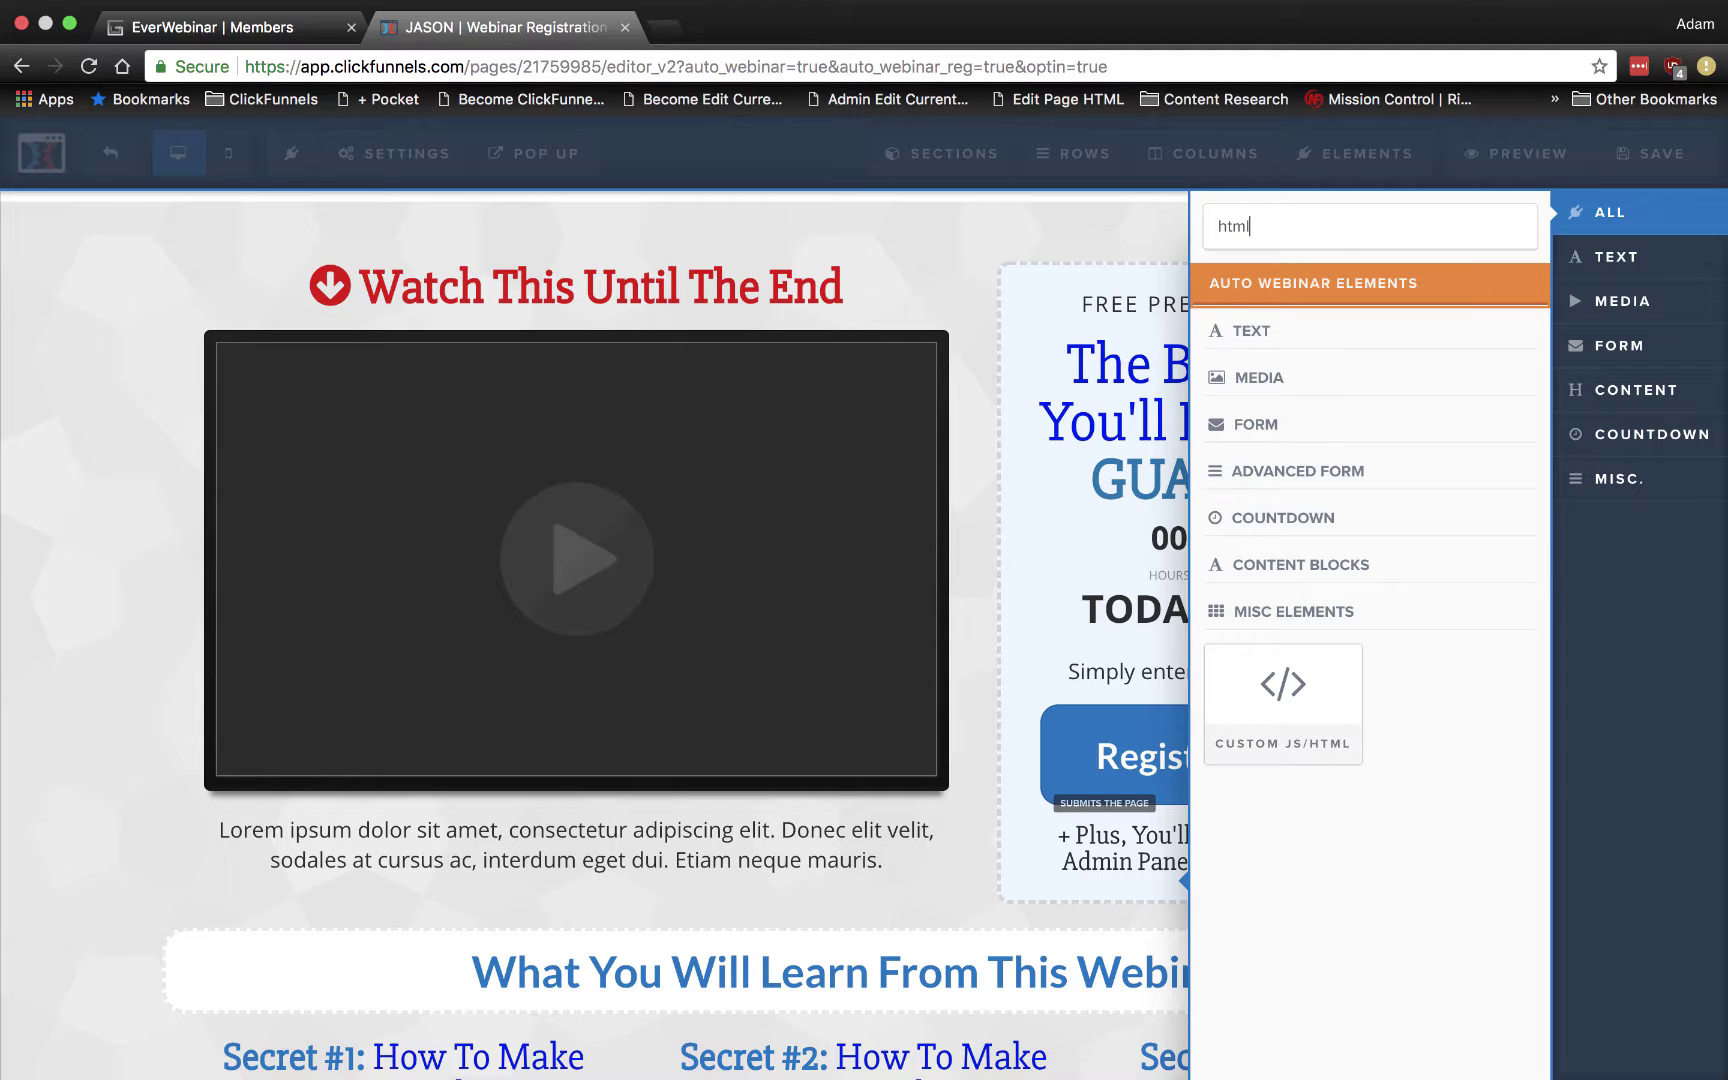
{"action": "left_click", "coordinate": [1283, 700]}
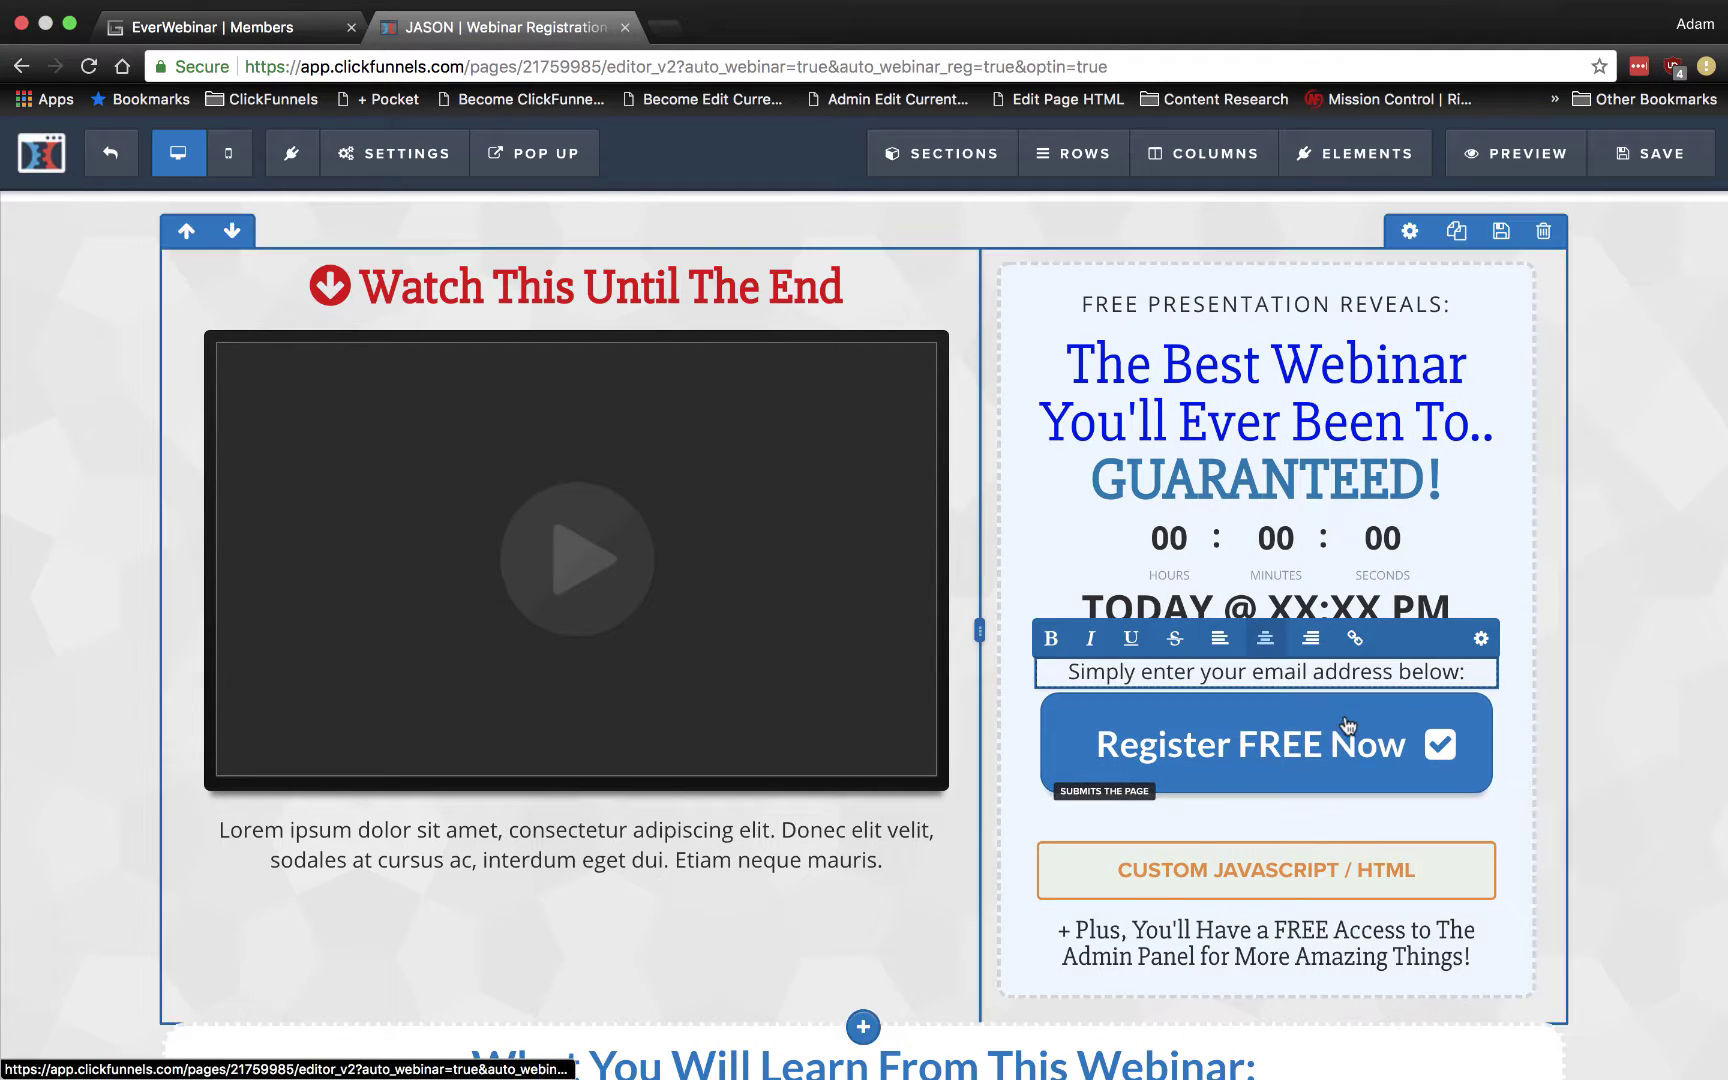
Set the custom element's code type to 3rd Party Embed Codes and open its code editor.
{"action": "left_click", "coordinate": [1290, 872]}
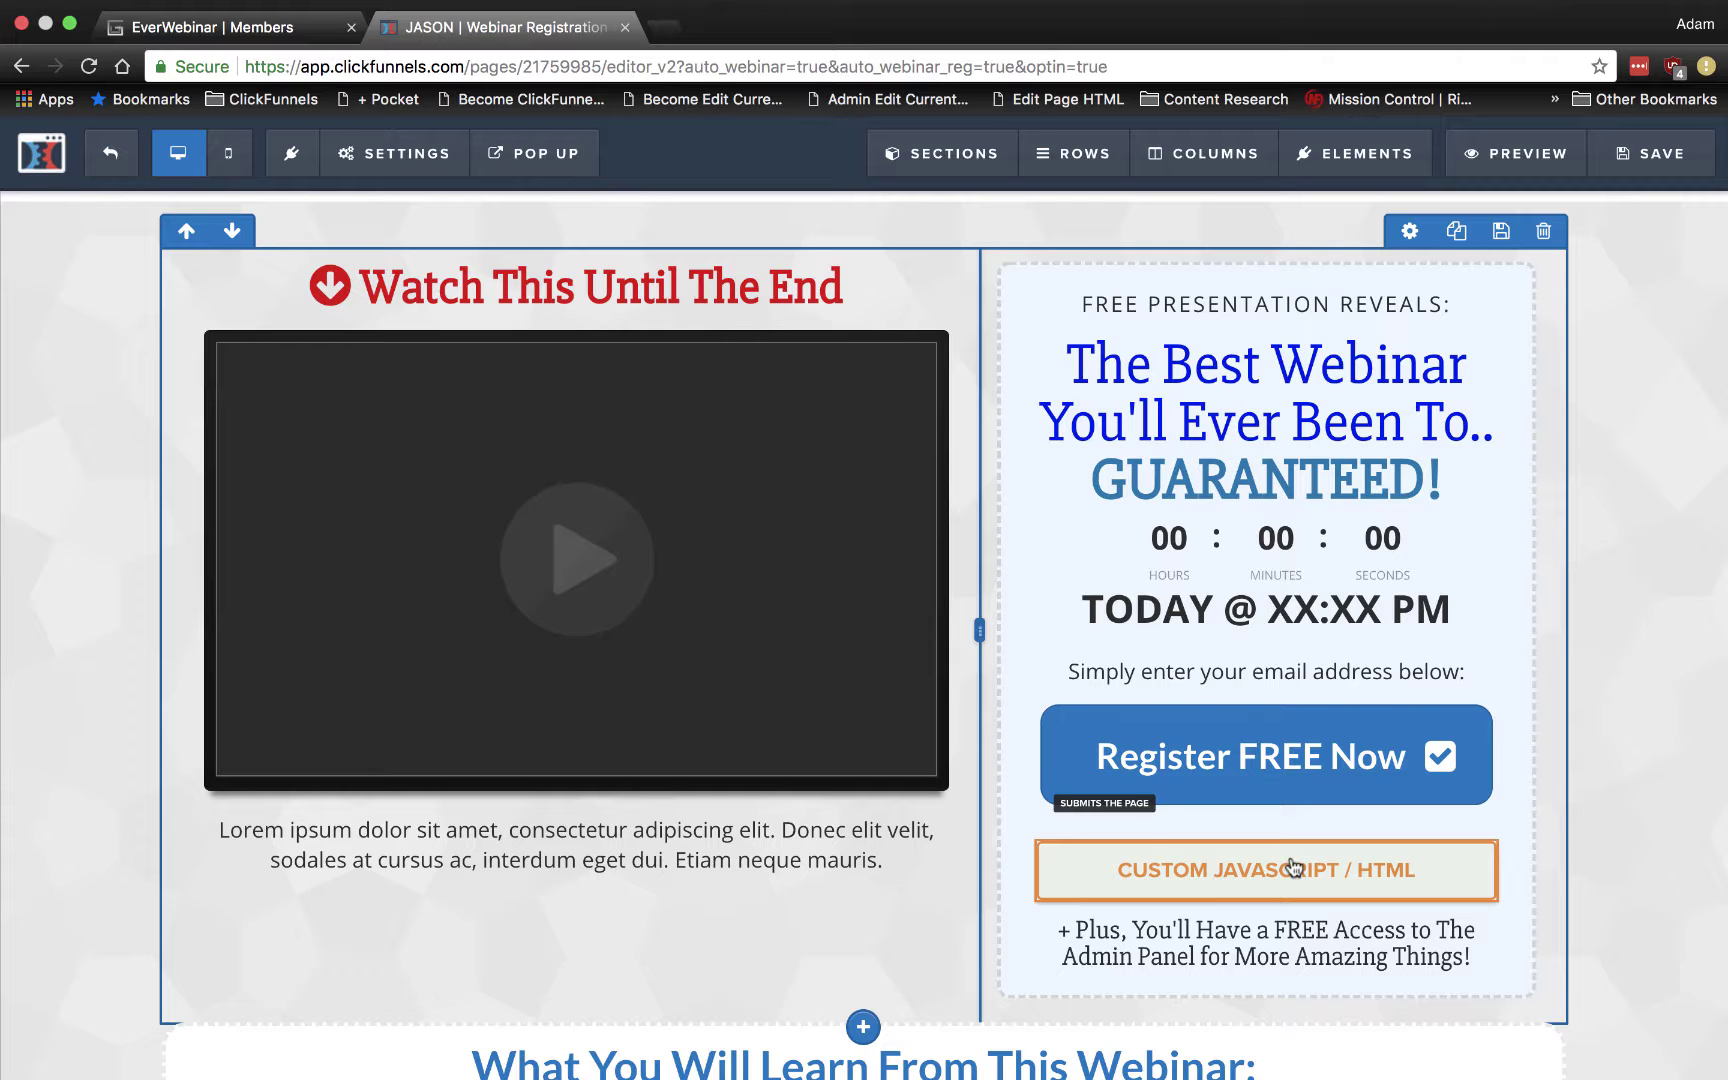
{"action": "left_click", "coordinate": [1200, 875]}
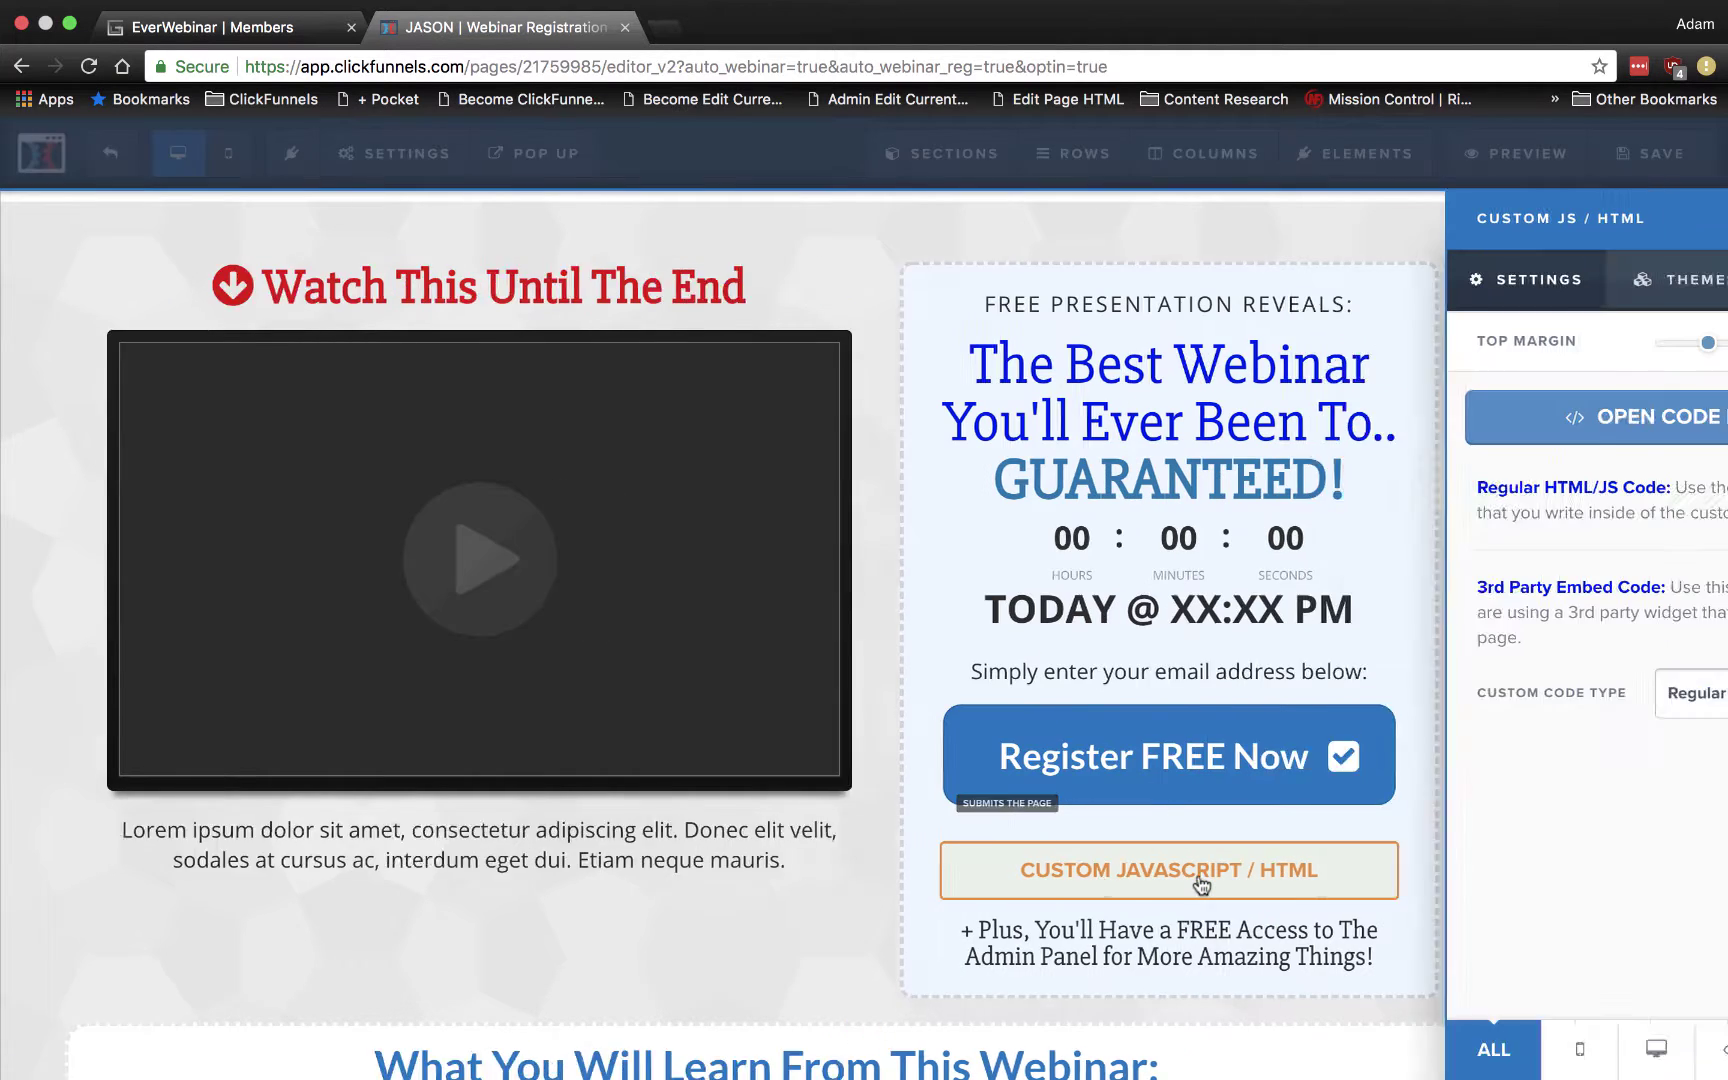
{"action": "left_click", "coordinate": [1648, 705]}
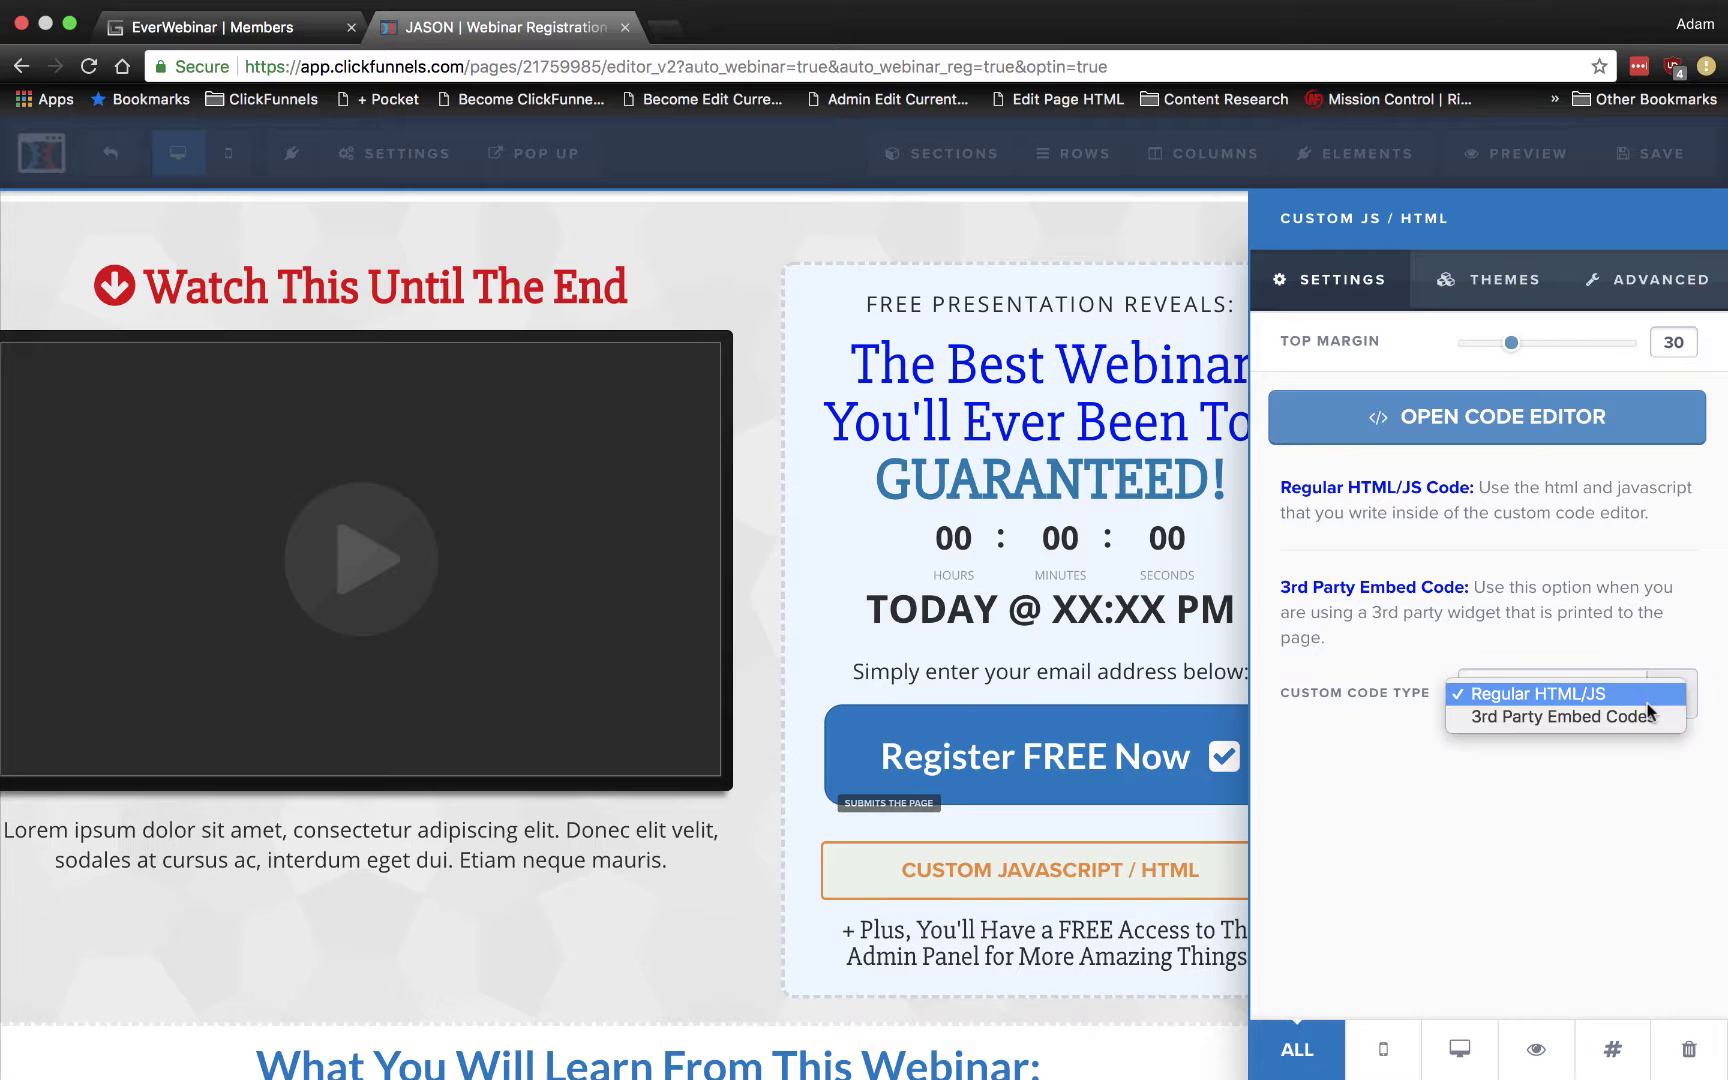
{"action": "left_click", "coordinate": [1640, 718]}
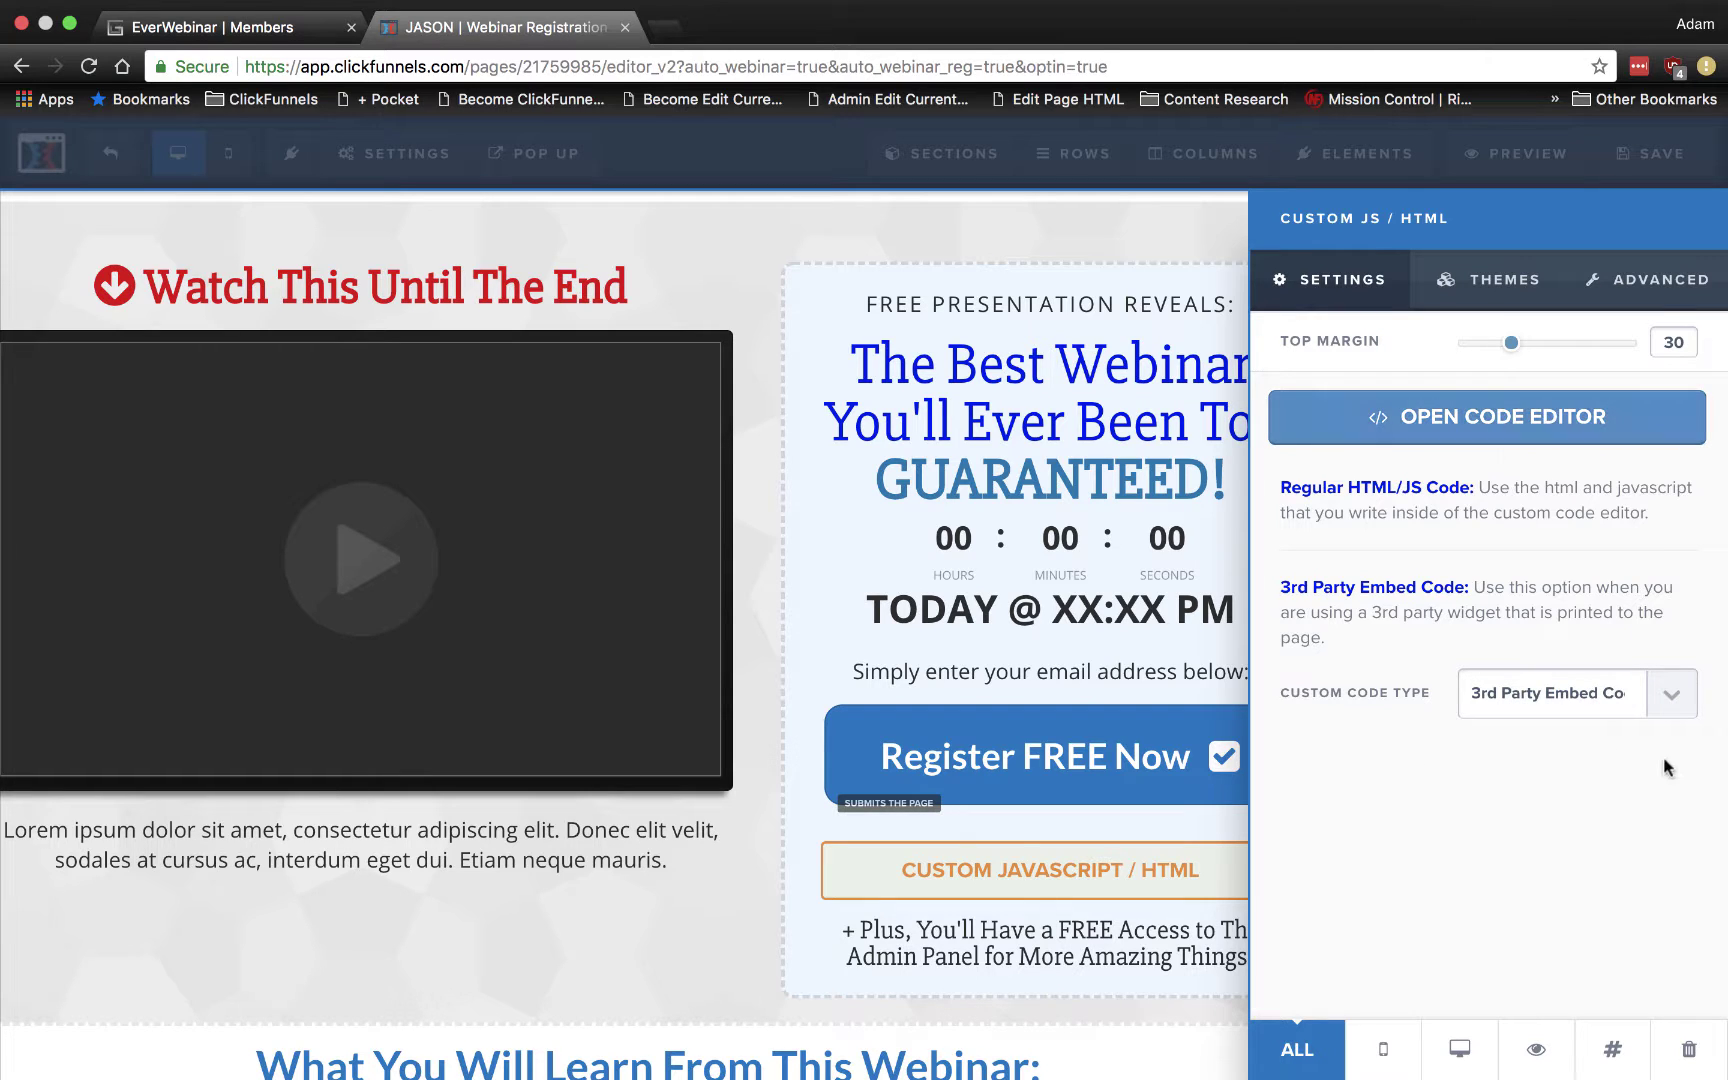
{"action": "left_click", "coordinate": [1660, 700]}
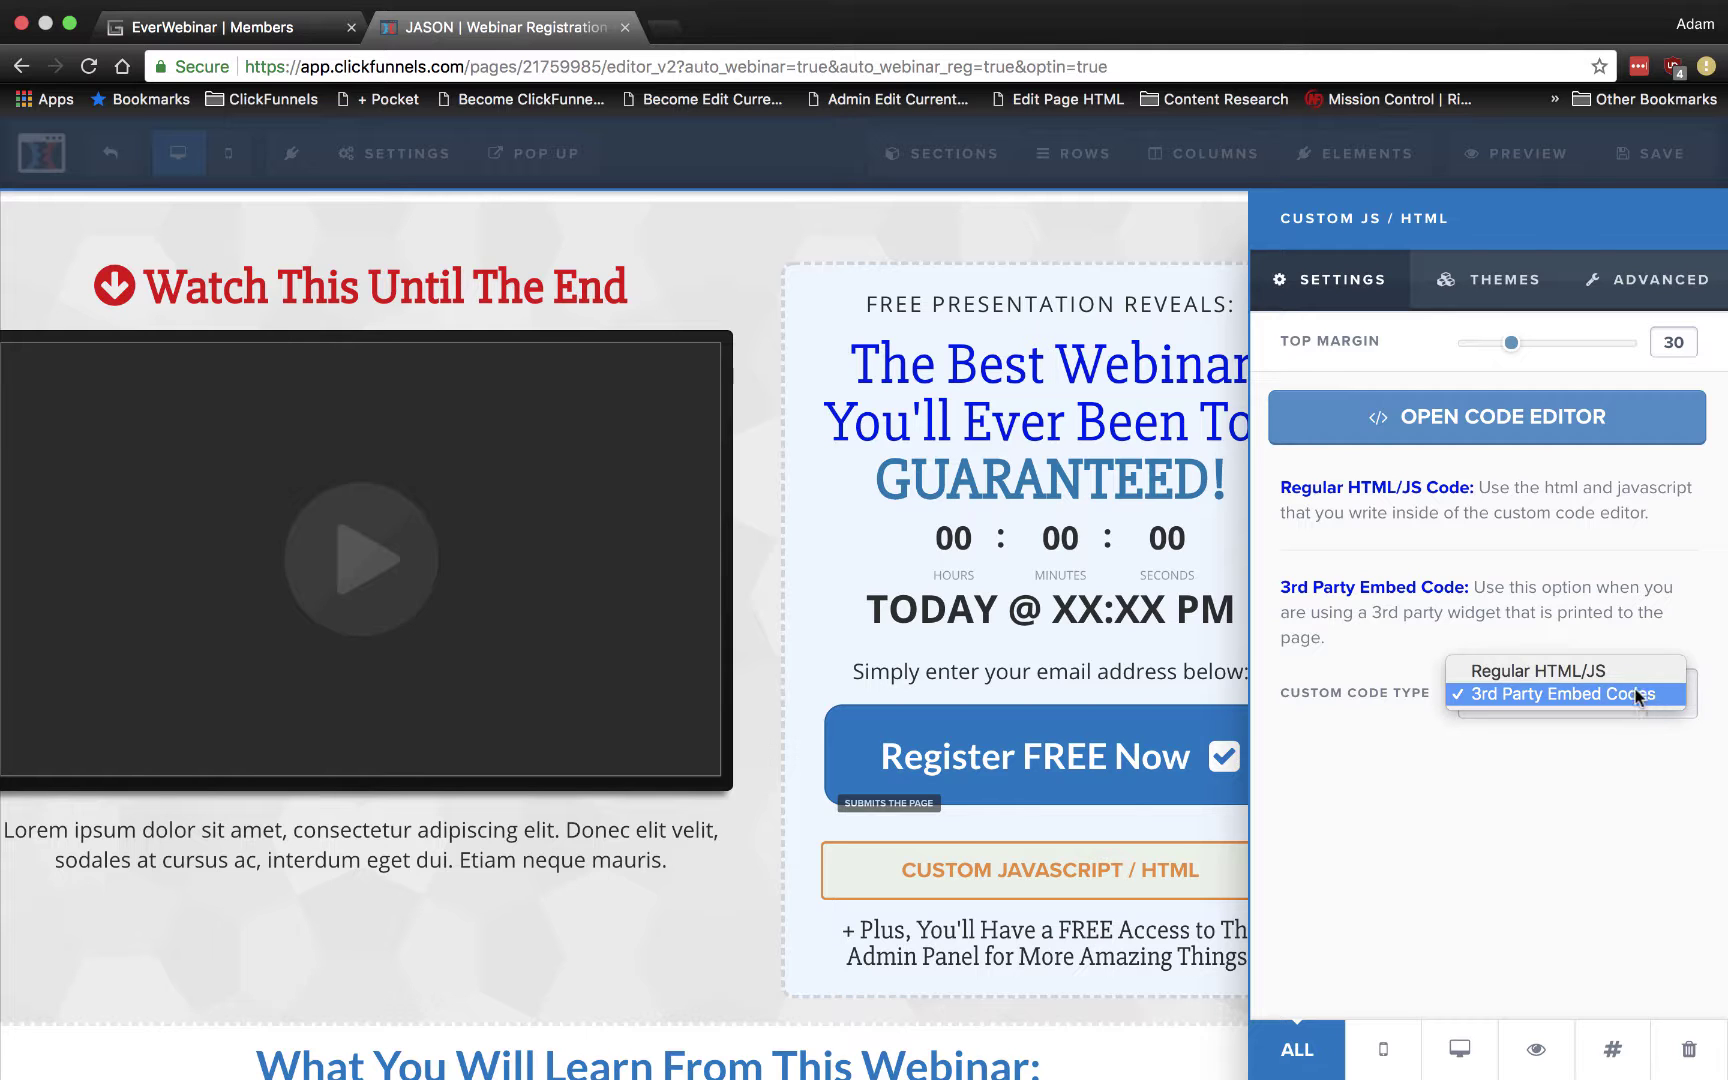
{"action": "left_click", "coordinate": [1636, 694]}
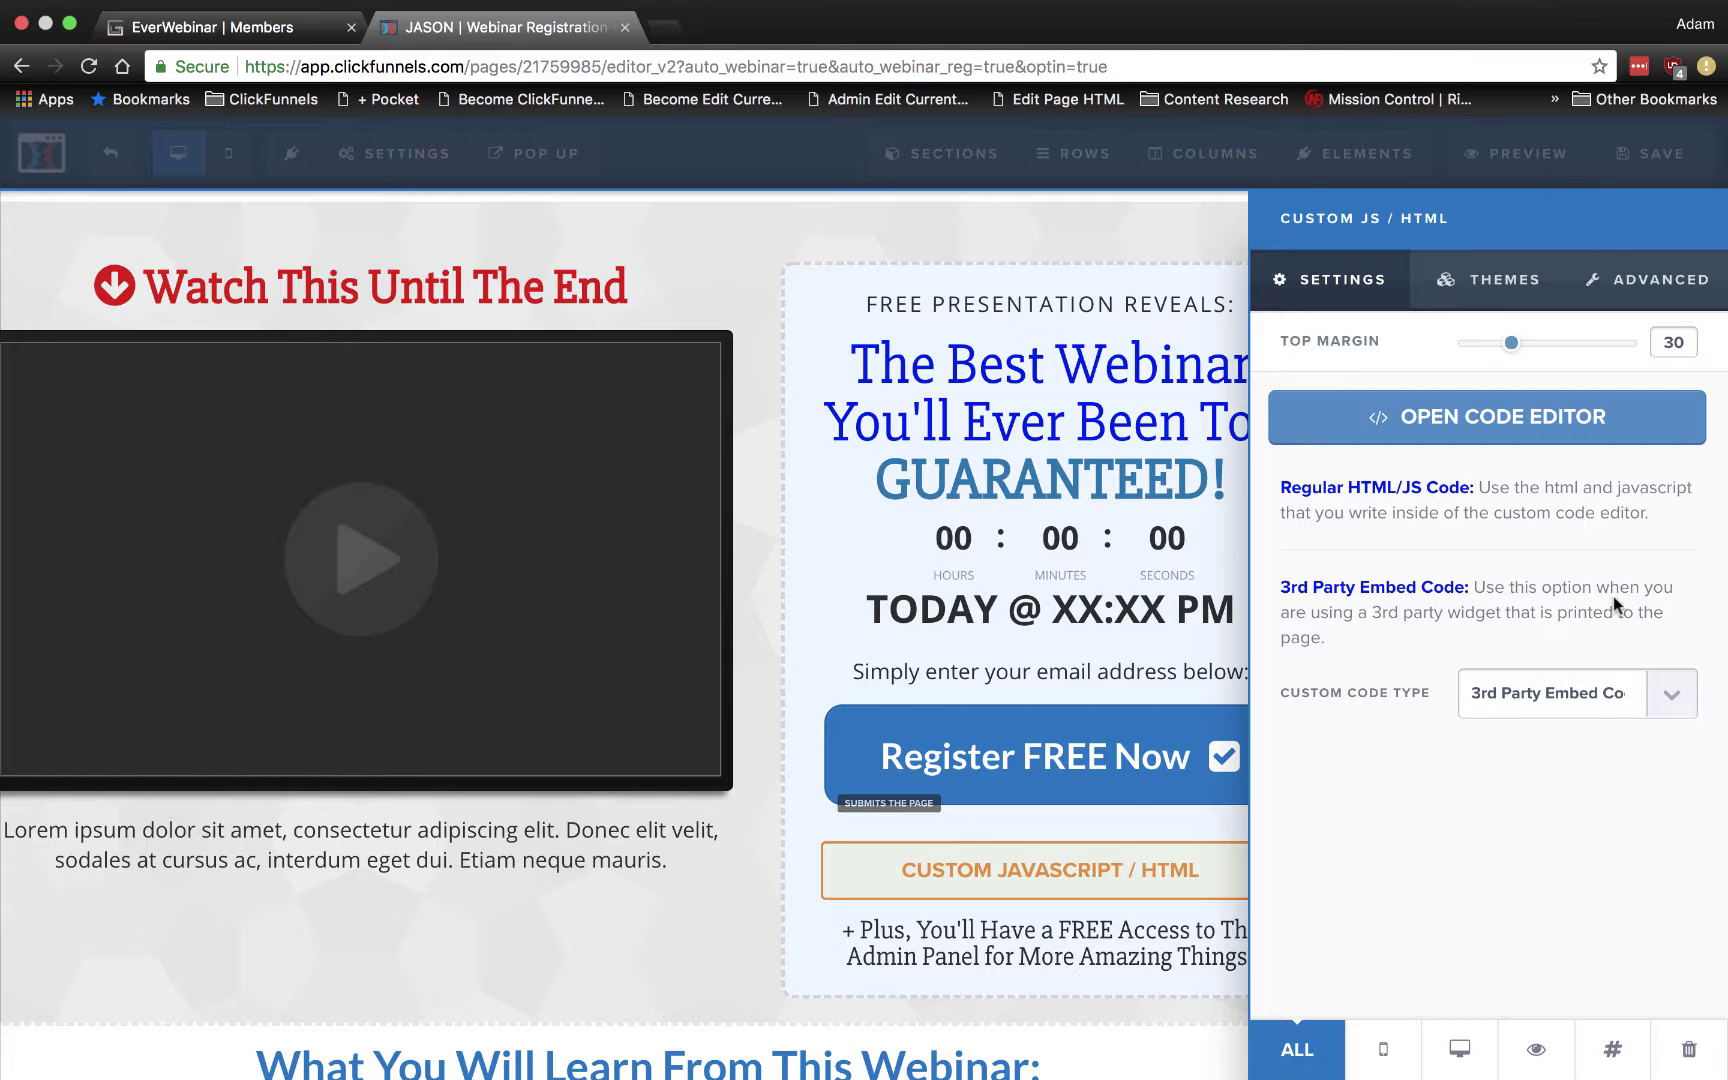
{"action": "left_click", "coordinate": [1572, 437]}
{"action": "key", "text": "ctrl+Left"}
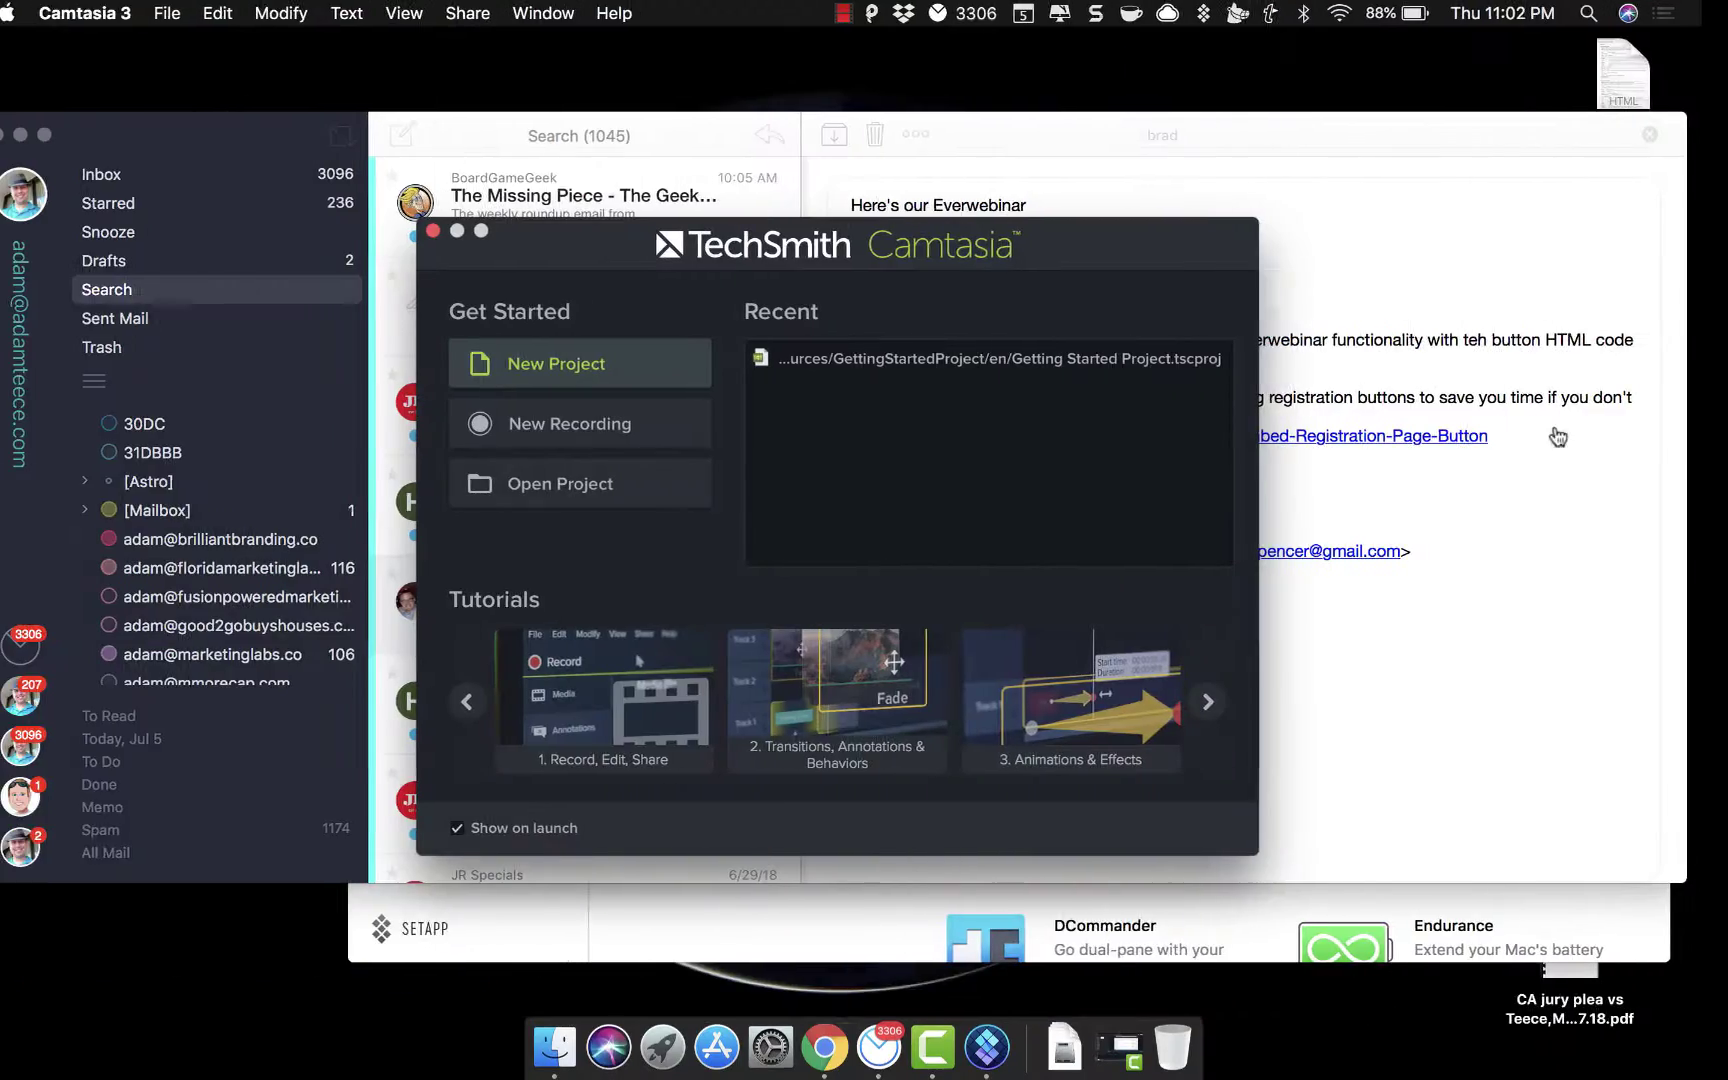
{"action": "key", "text": "ctrl+Right"}
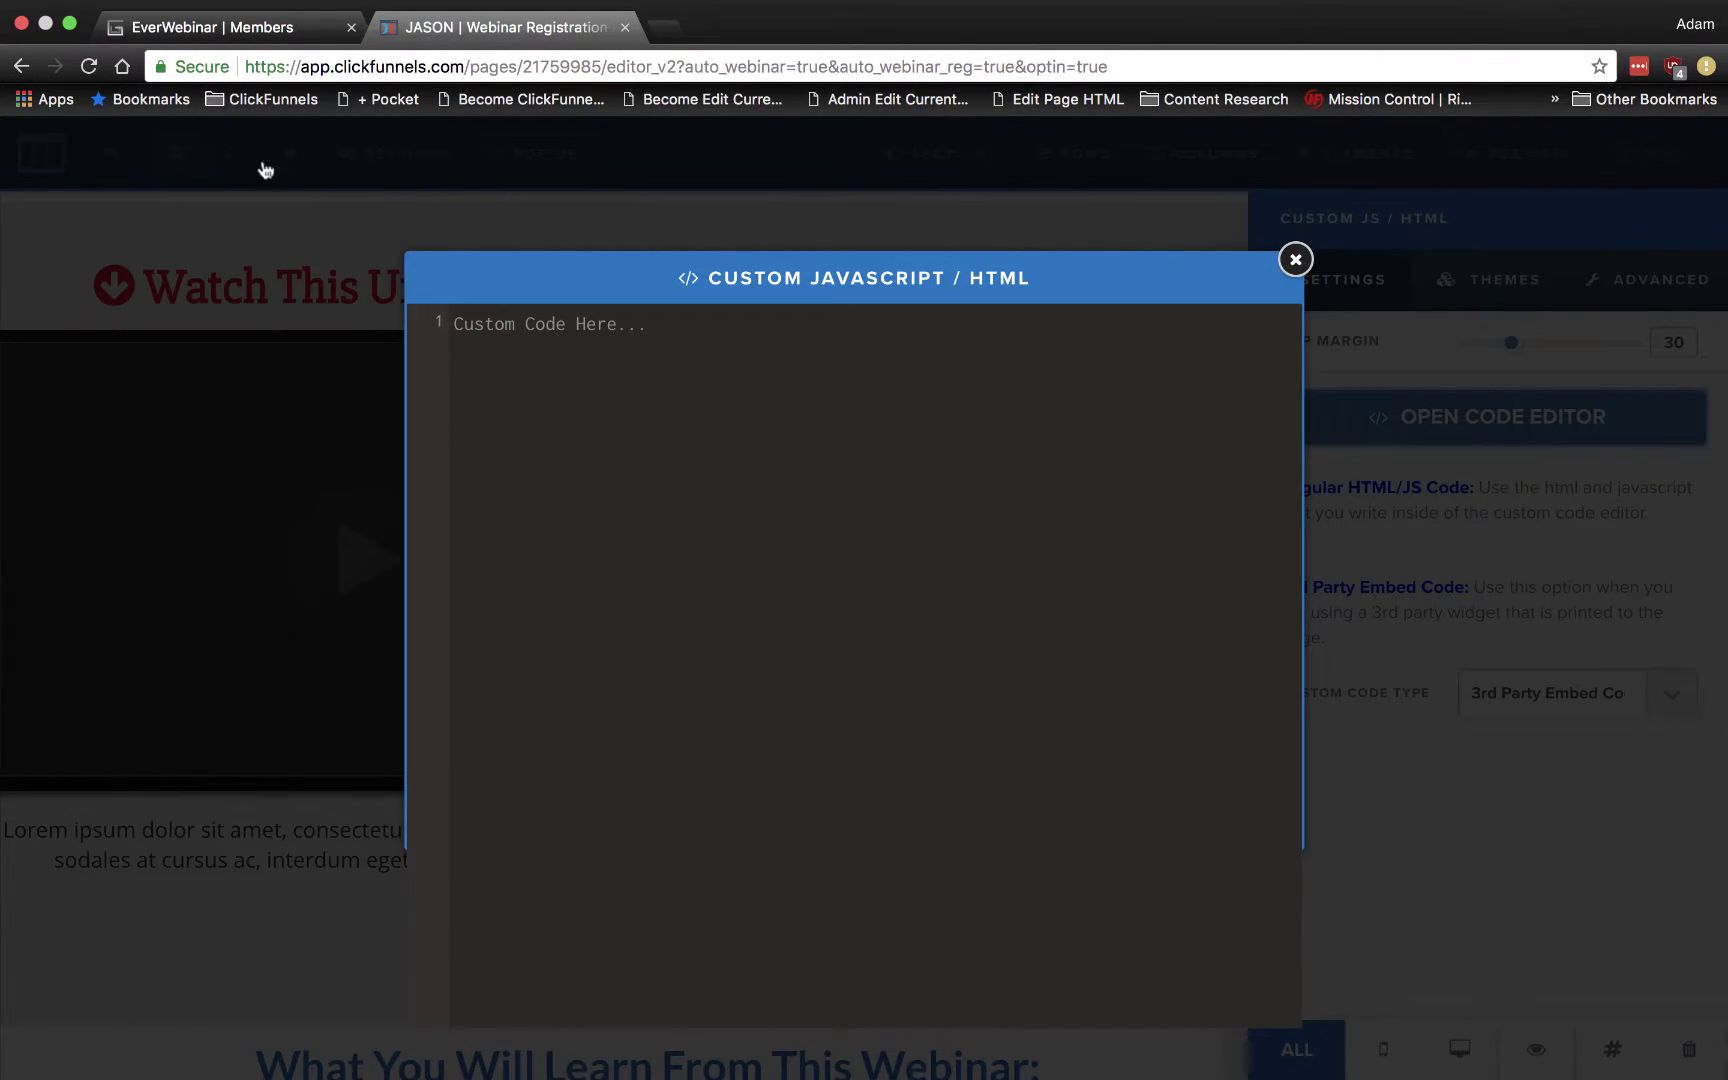
Switch to EverWebinar and copy the website embed code for the registration box of the LHS June 22, 2018 webinar.
{"action": "left_click", "coordinate": [258, 30]}
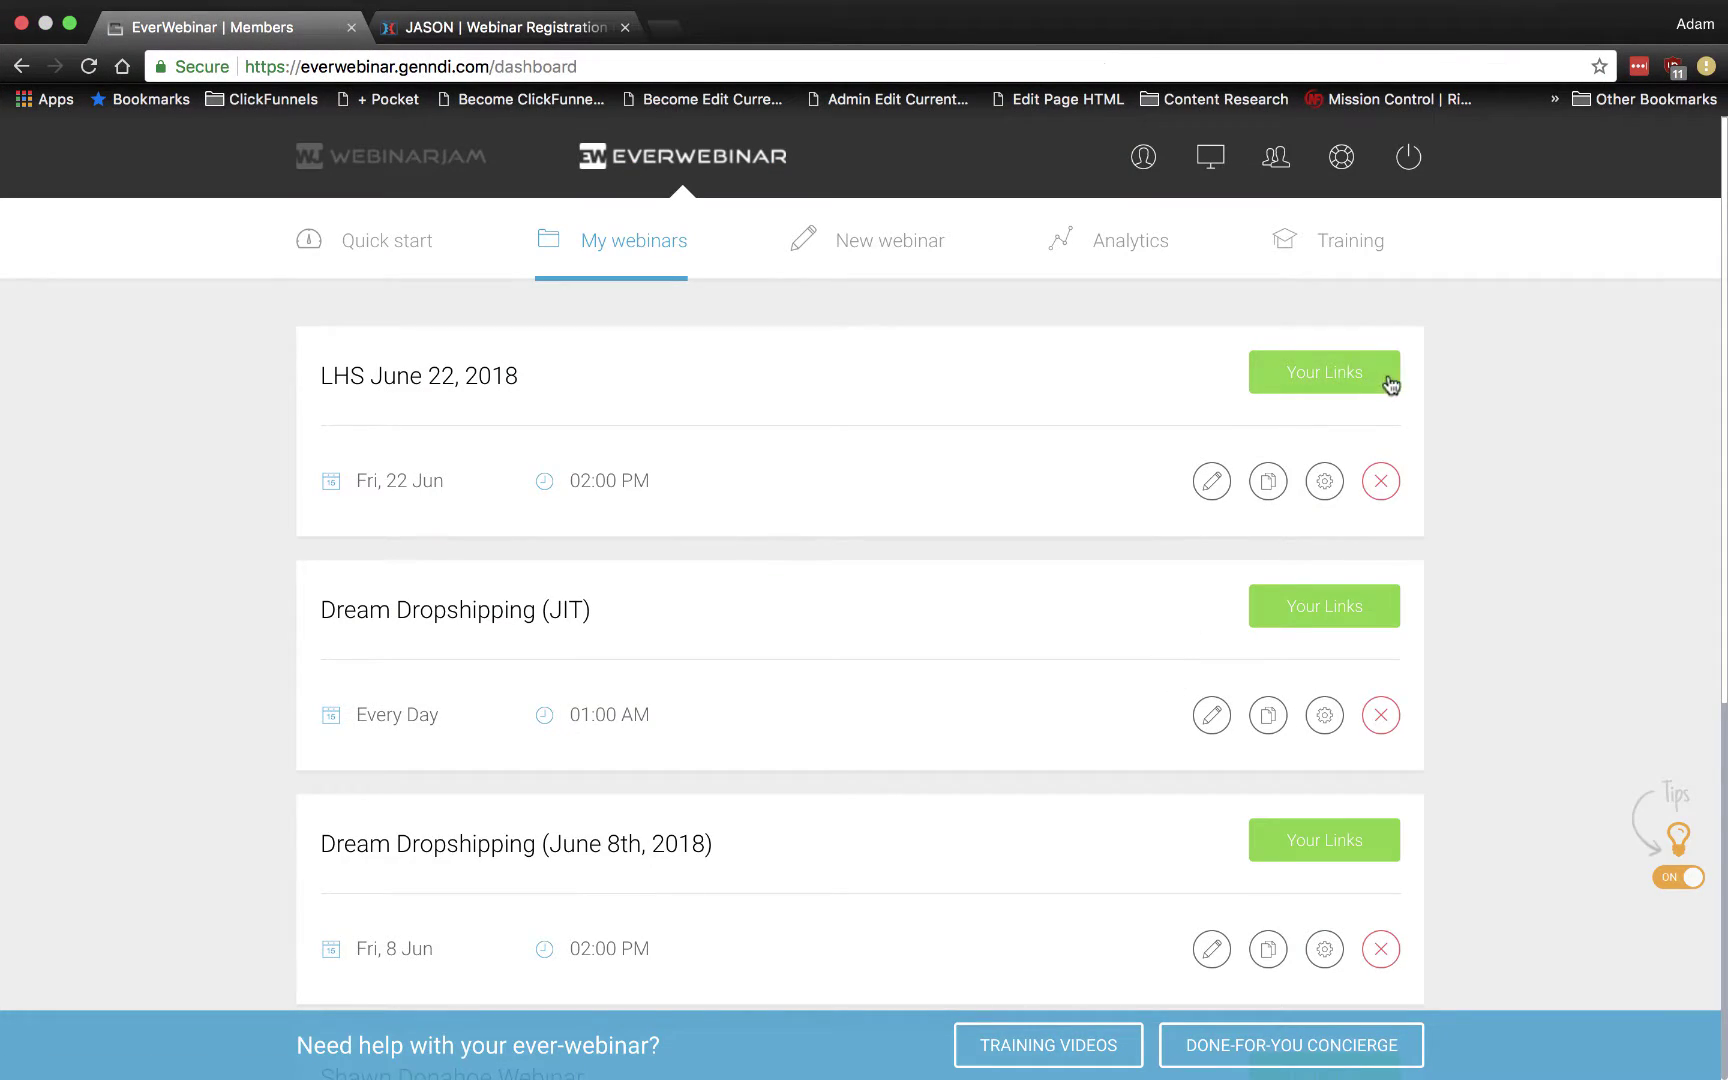
{"action": "left_click", "coordinate": [1324, 380]}
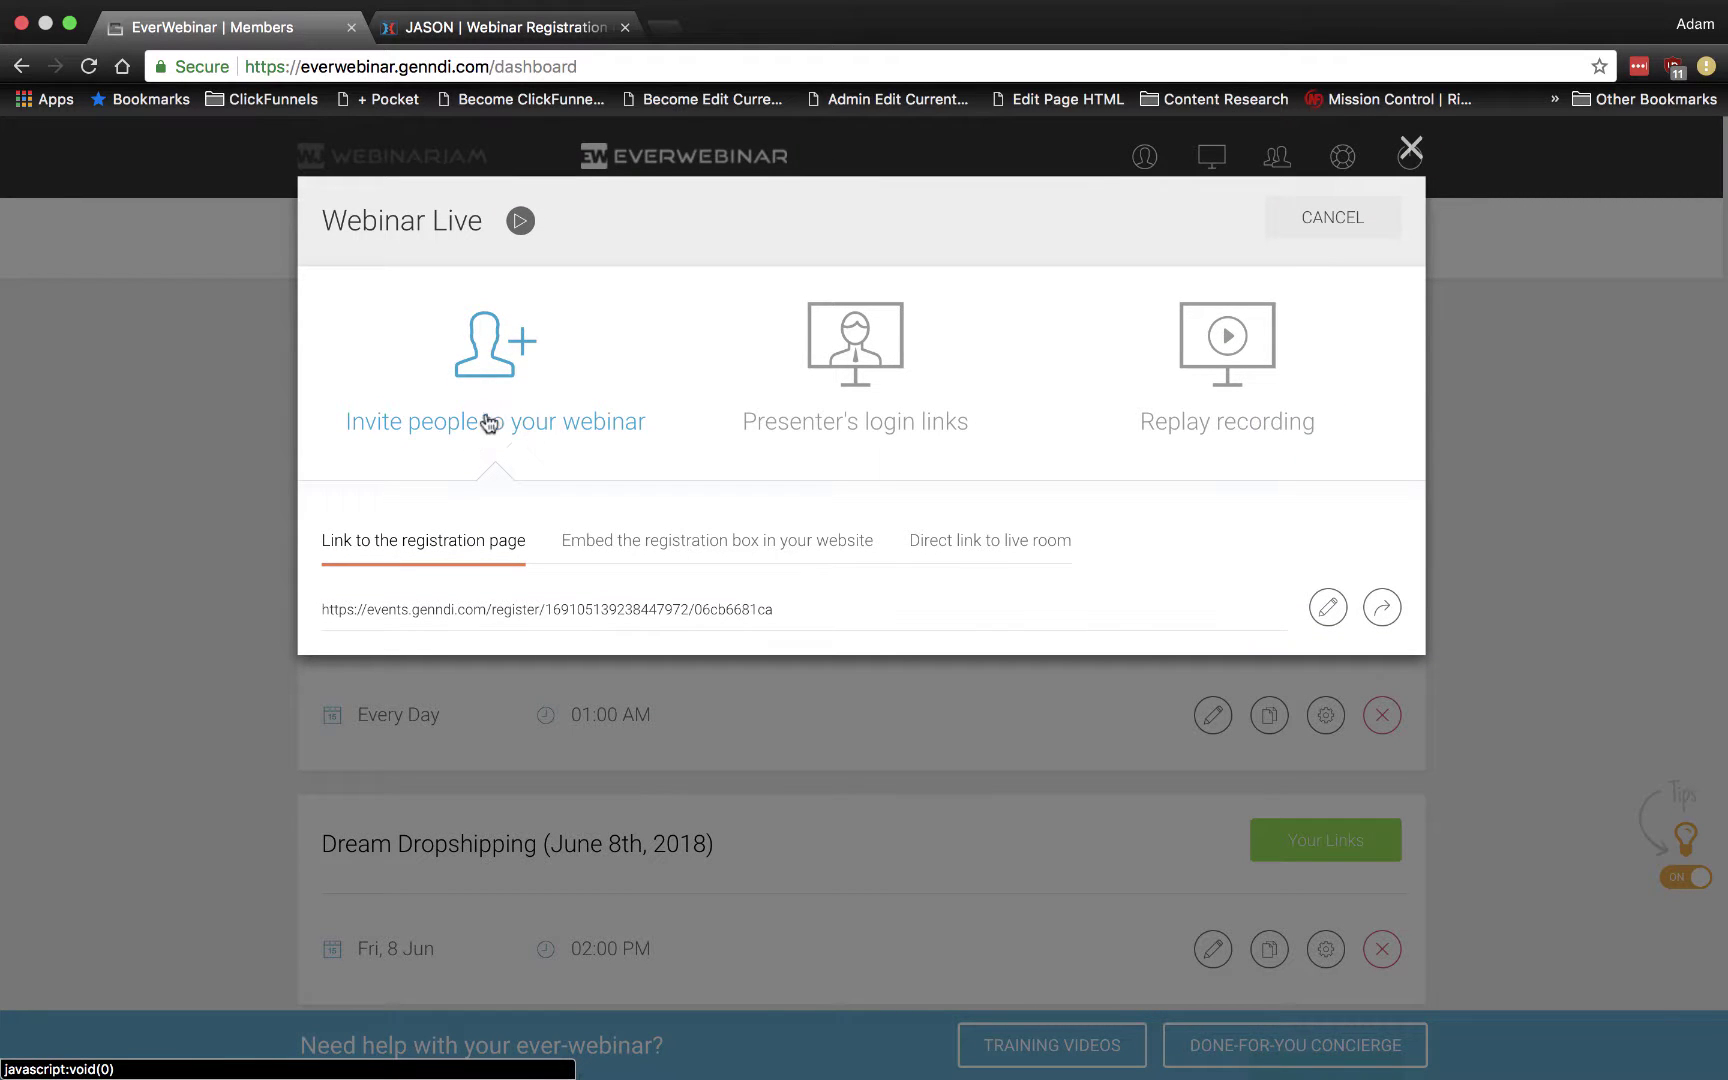
{"action": "left_click", "coordinate": [670, 553]}
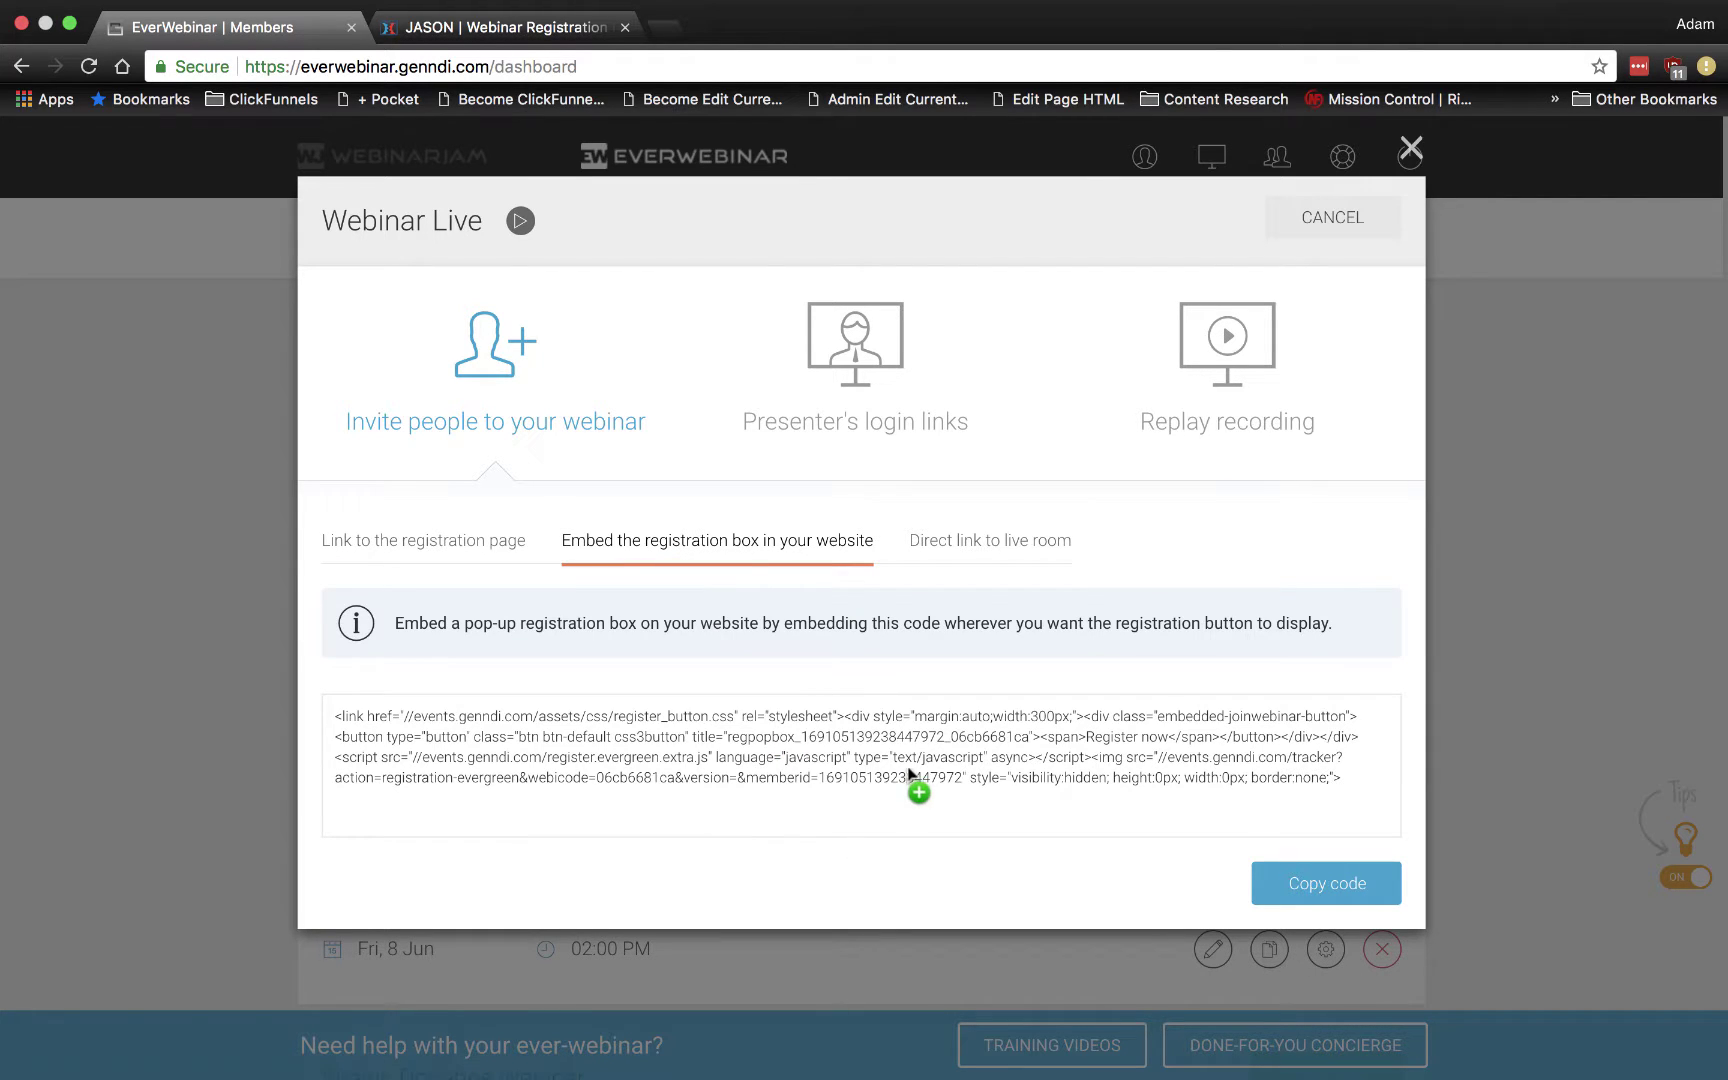
{"action": "left_click", "coordinate": [910, 757]}
{"action": "right_click", "coordinate": [910, 757]}
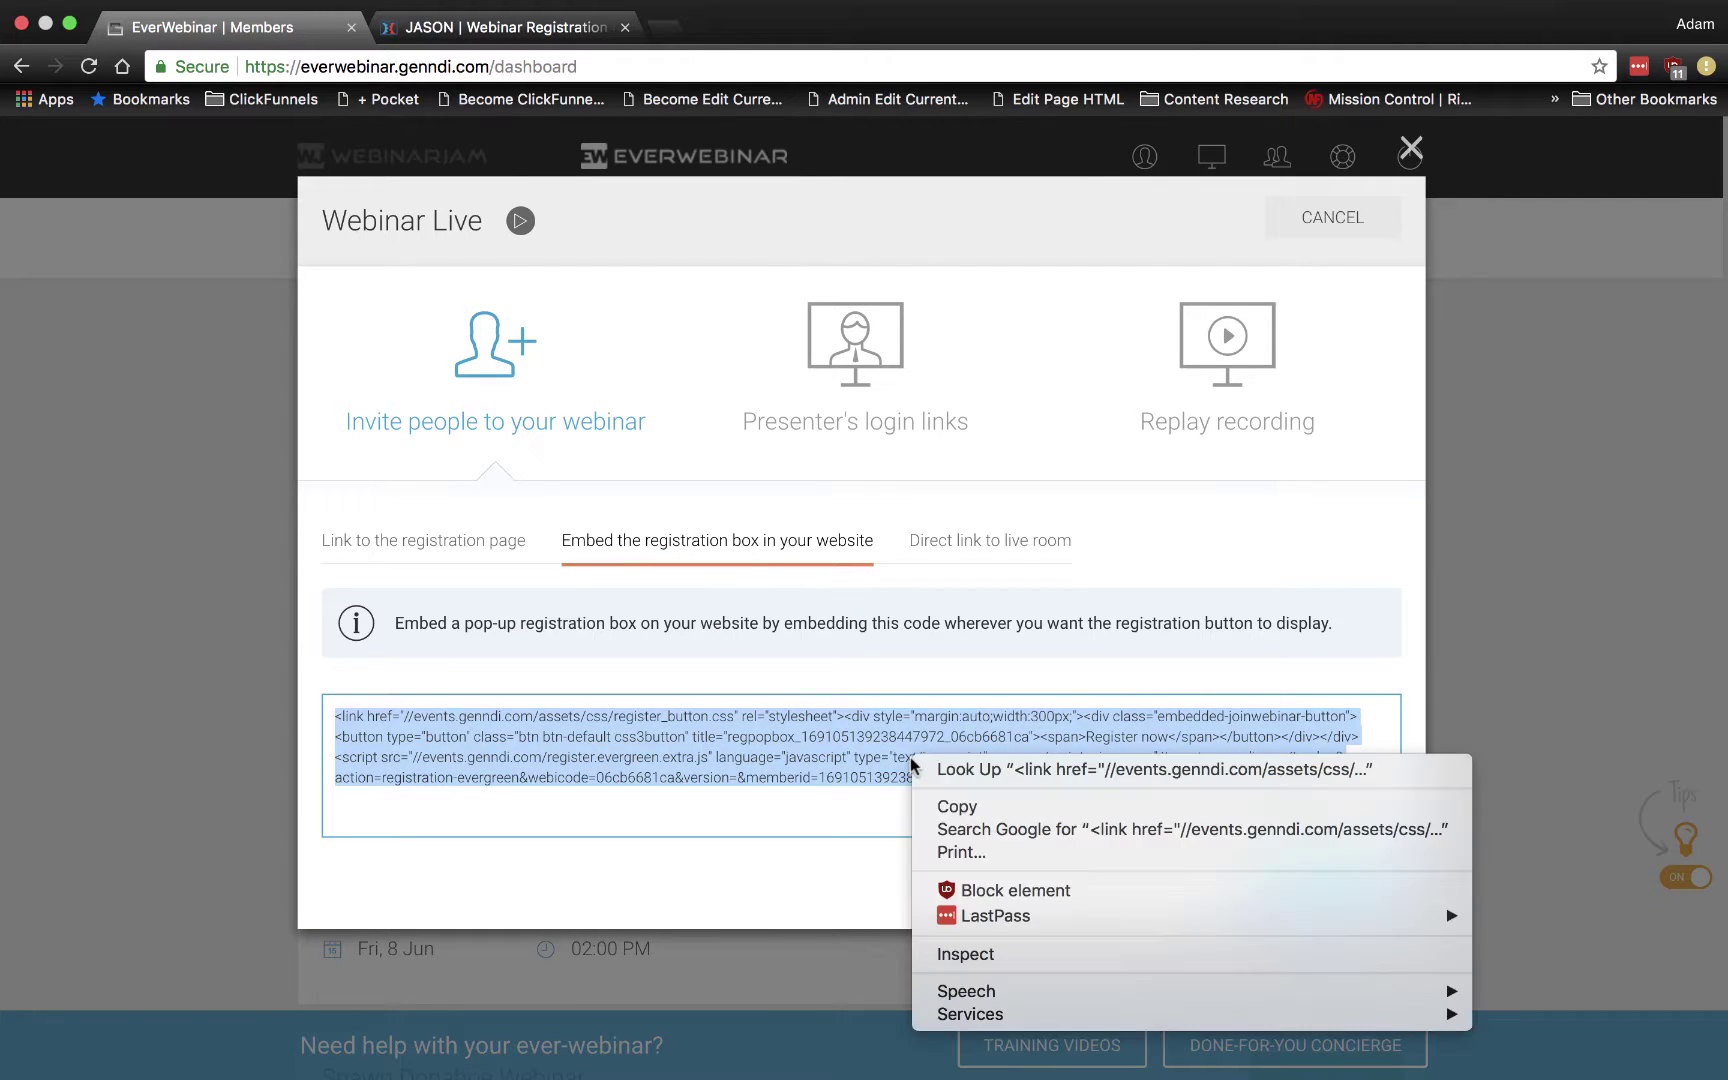
{"action": "left_click", "coordinate": [962, 806]}
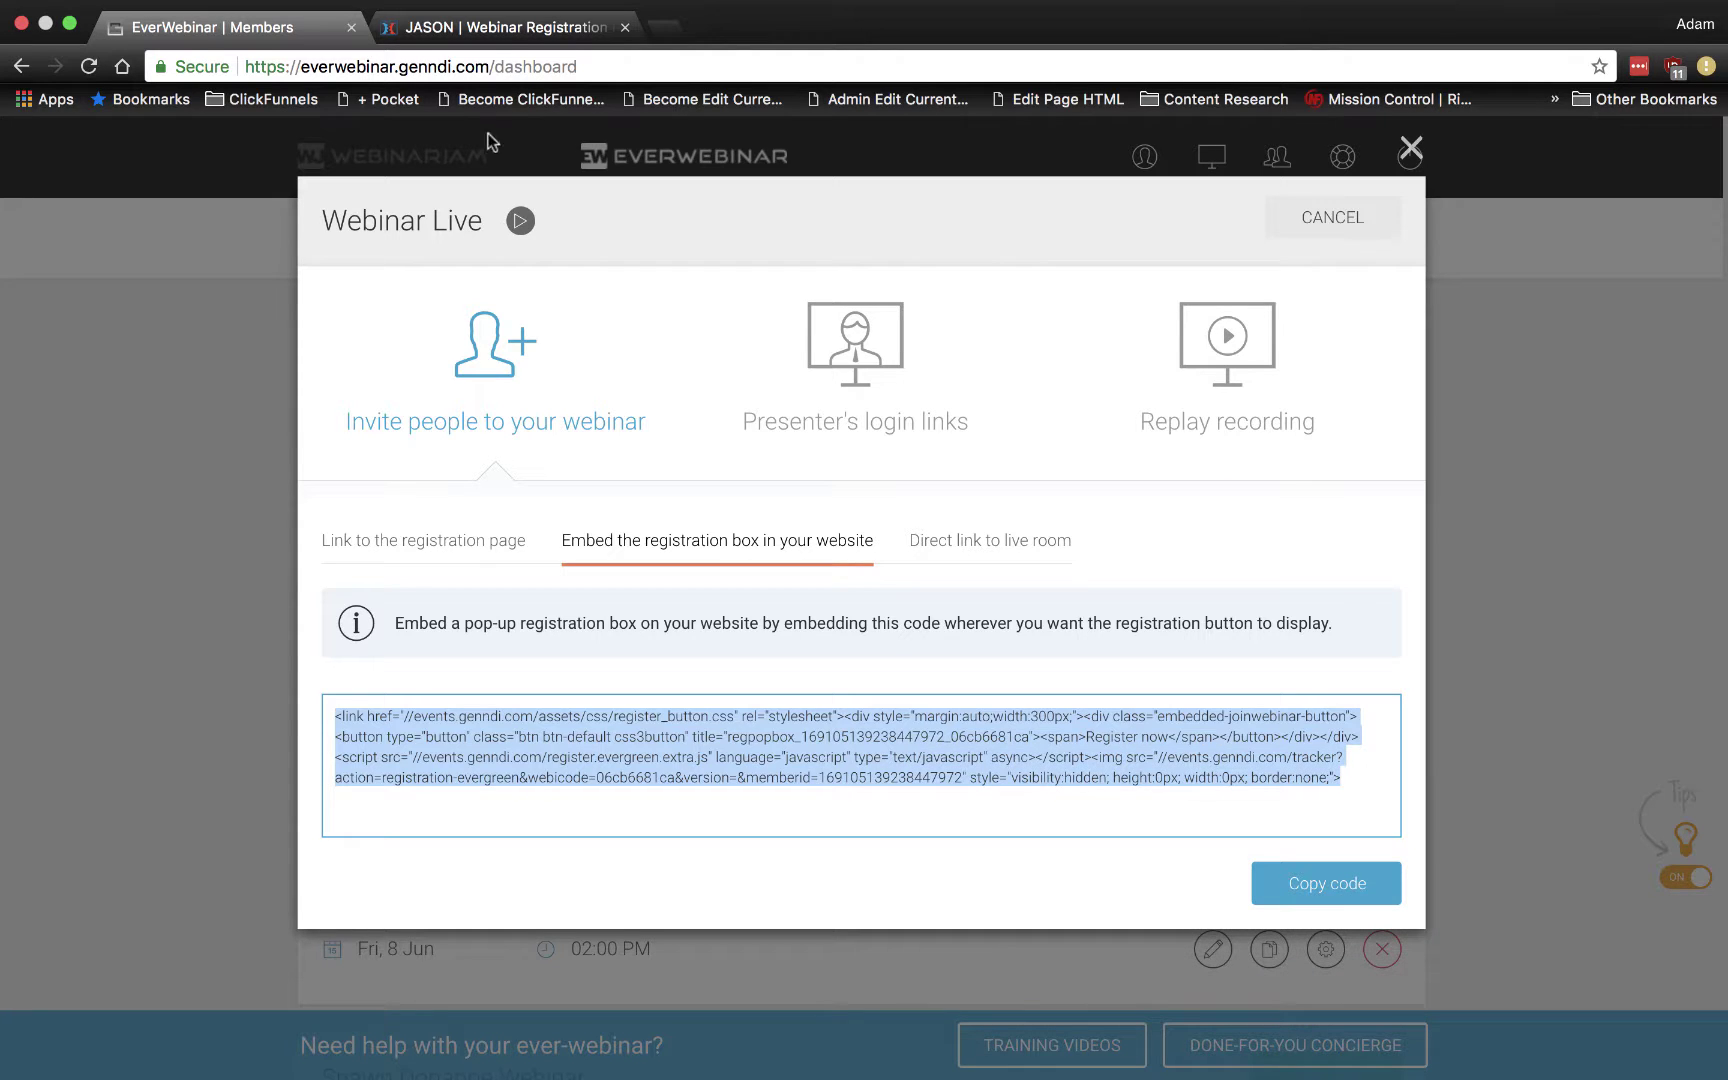
Return to the ClickFunnels page, paste the copied embed code into the custom JavaScript/HTML editor, and close the editor.
{"action": "left_click", "coordinate": [495, 27]}
{"action": "right_click", "coordinate": [884, 488]}
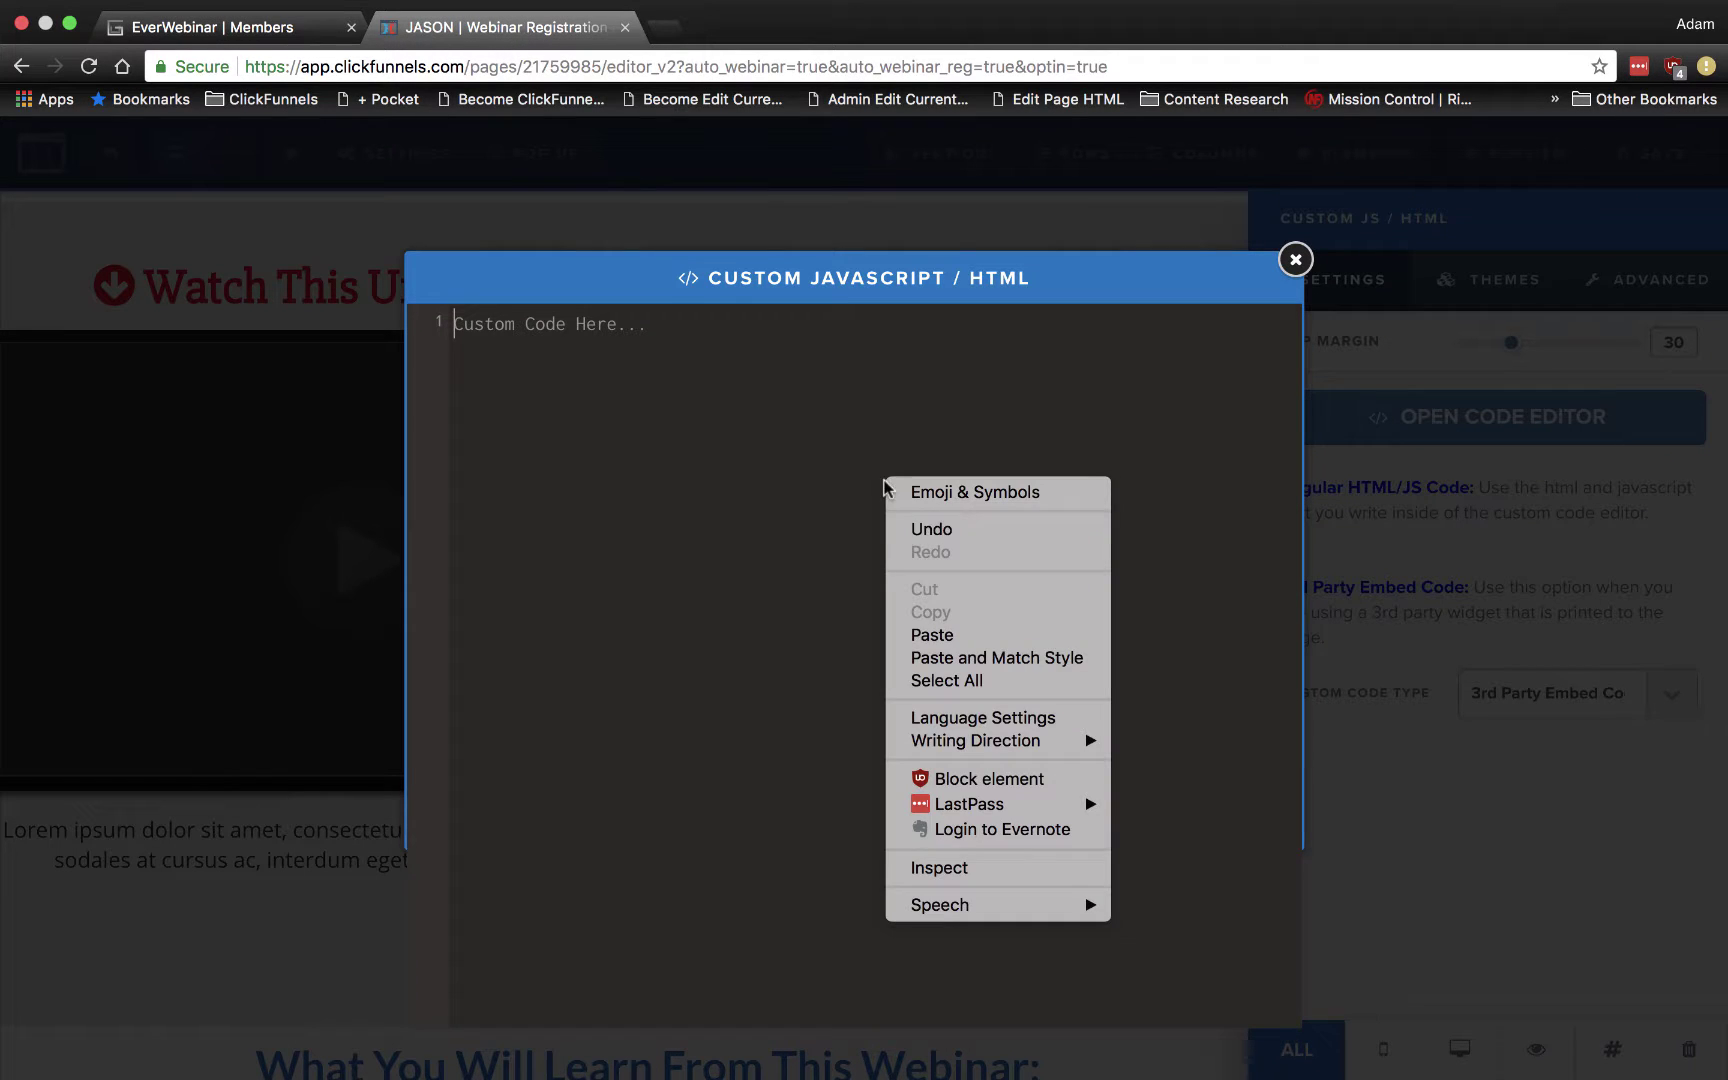
{"action": "left_click", "coordinate": [960, 634]}
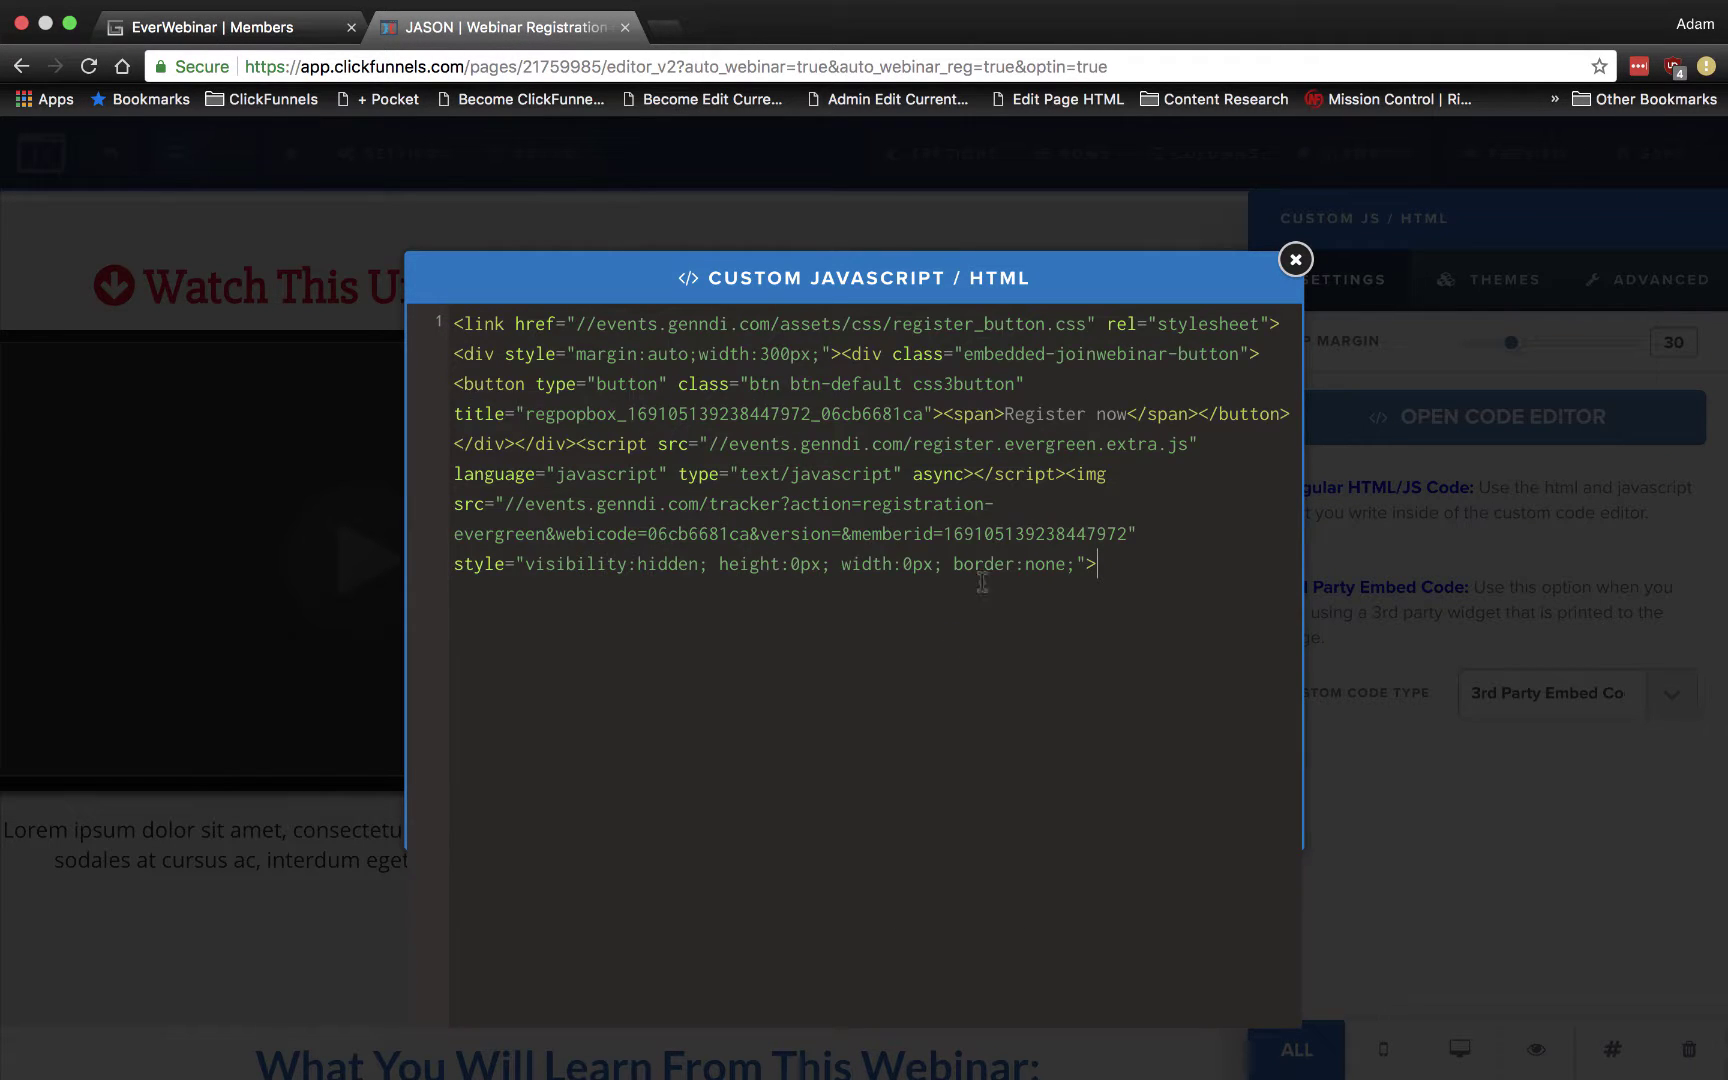
{"action": "left_click", "coordinate": [1295, 260]}
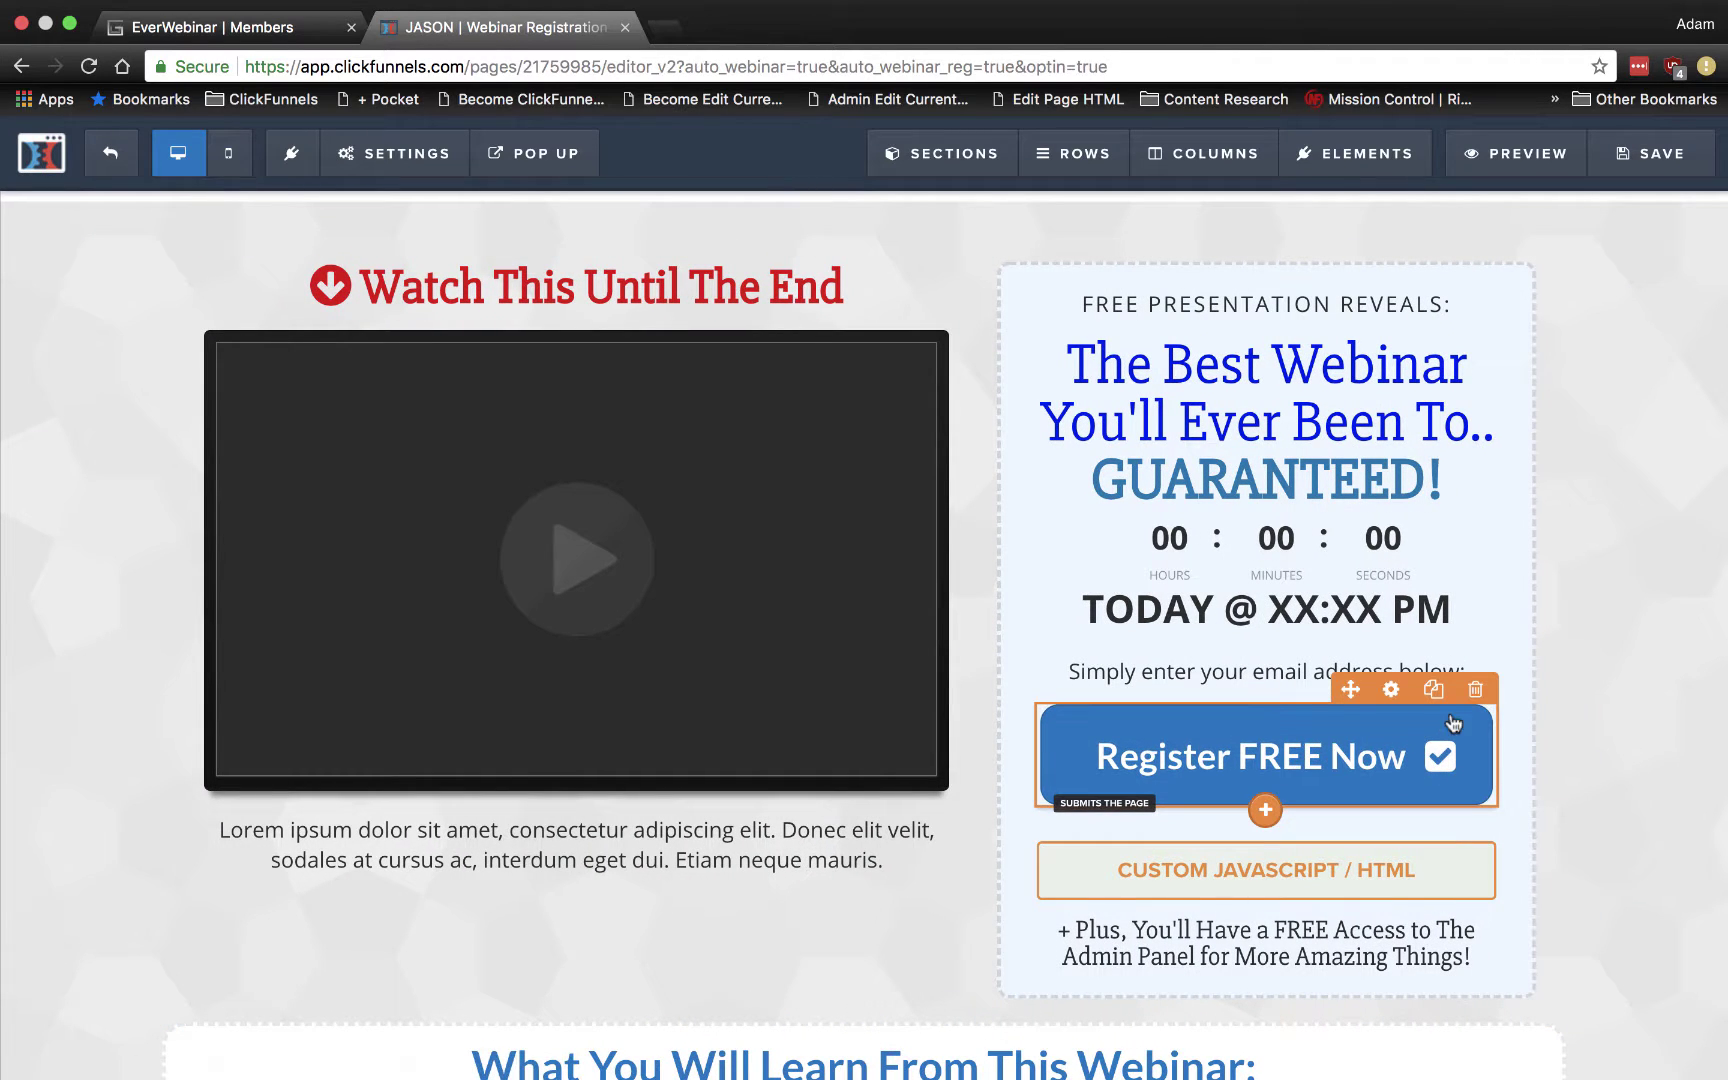
Delete the Register FREE Now button and the "TODAY @ XX:XX PM" text from the registration box.
{"action": "left_click", "coordinate": [1475, 689]}
{"action": "left_click", "coordinate": [1060, 232]}
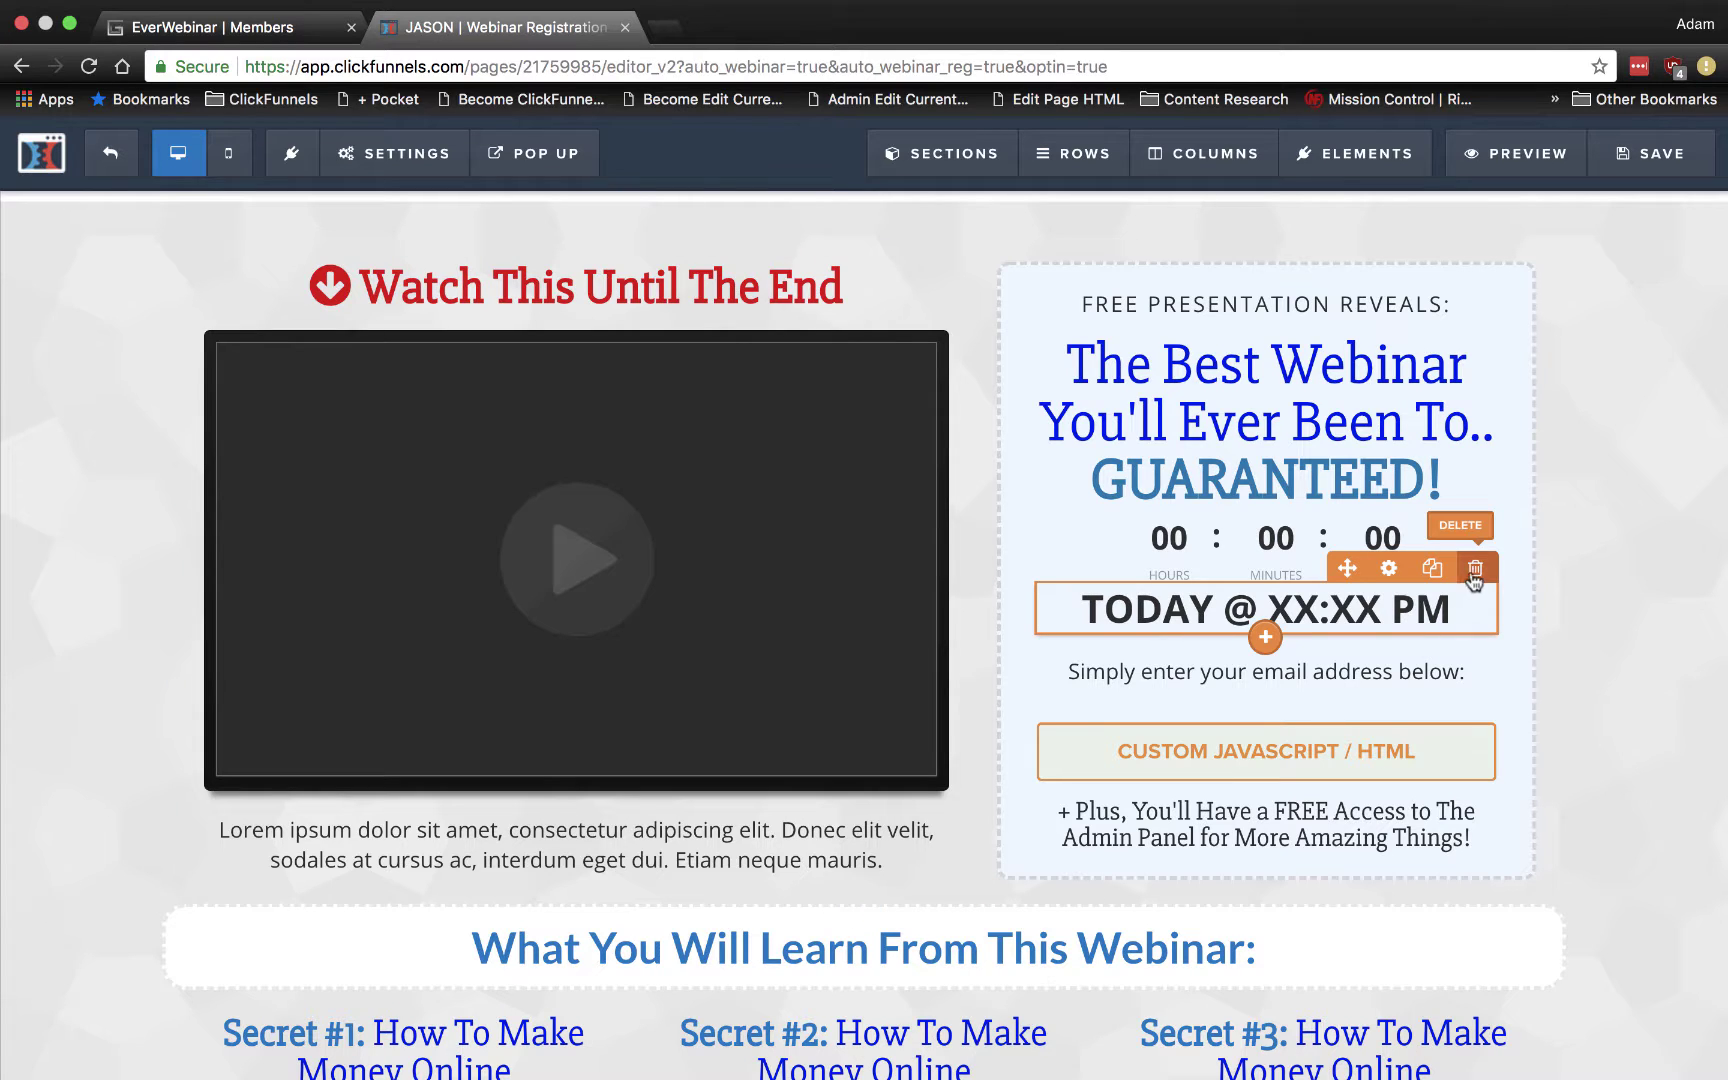
{"action": "left_click", "coordinate": [1476, 570]}
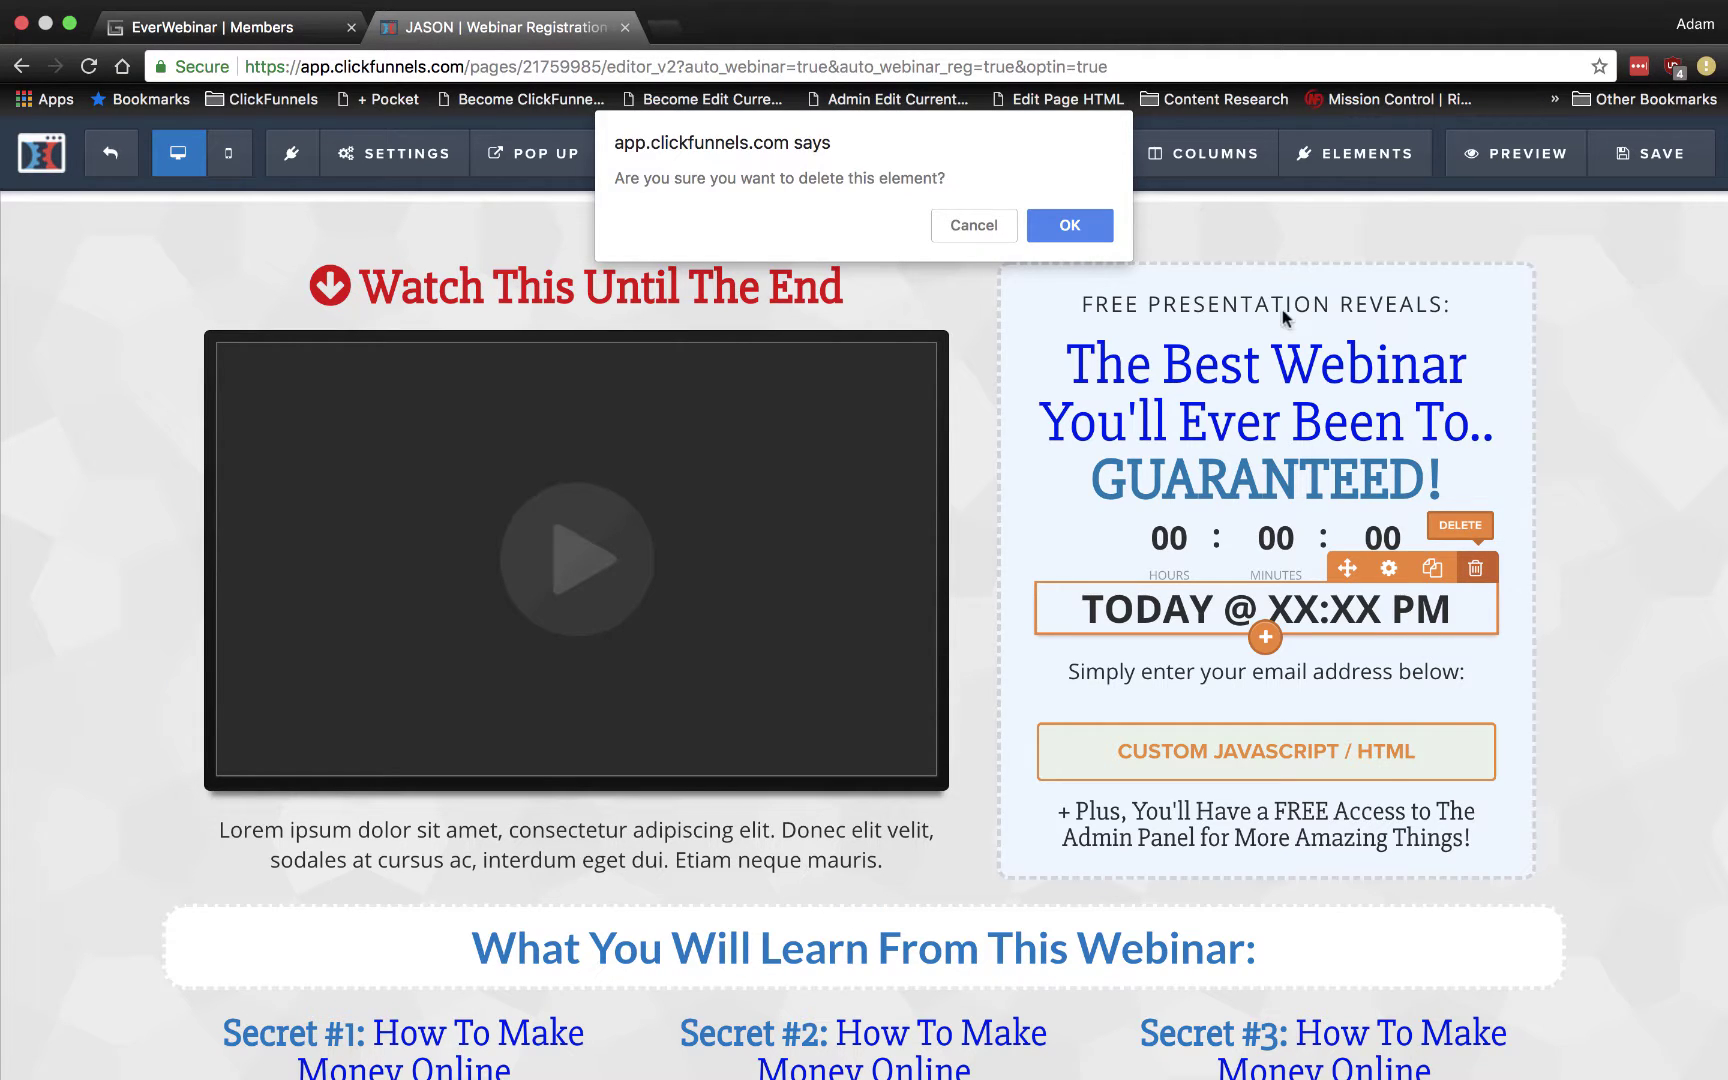
{"action": "left_click", "coordinate": [1060, 222]}
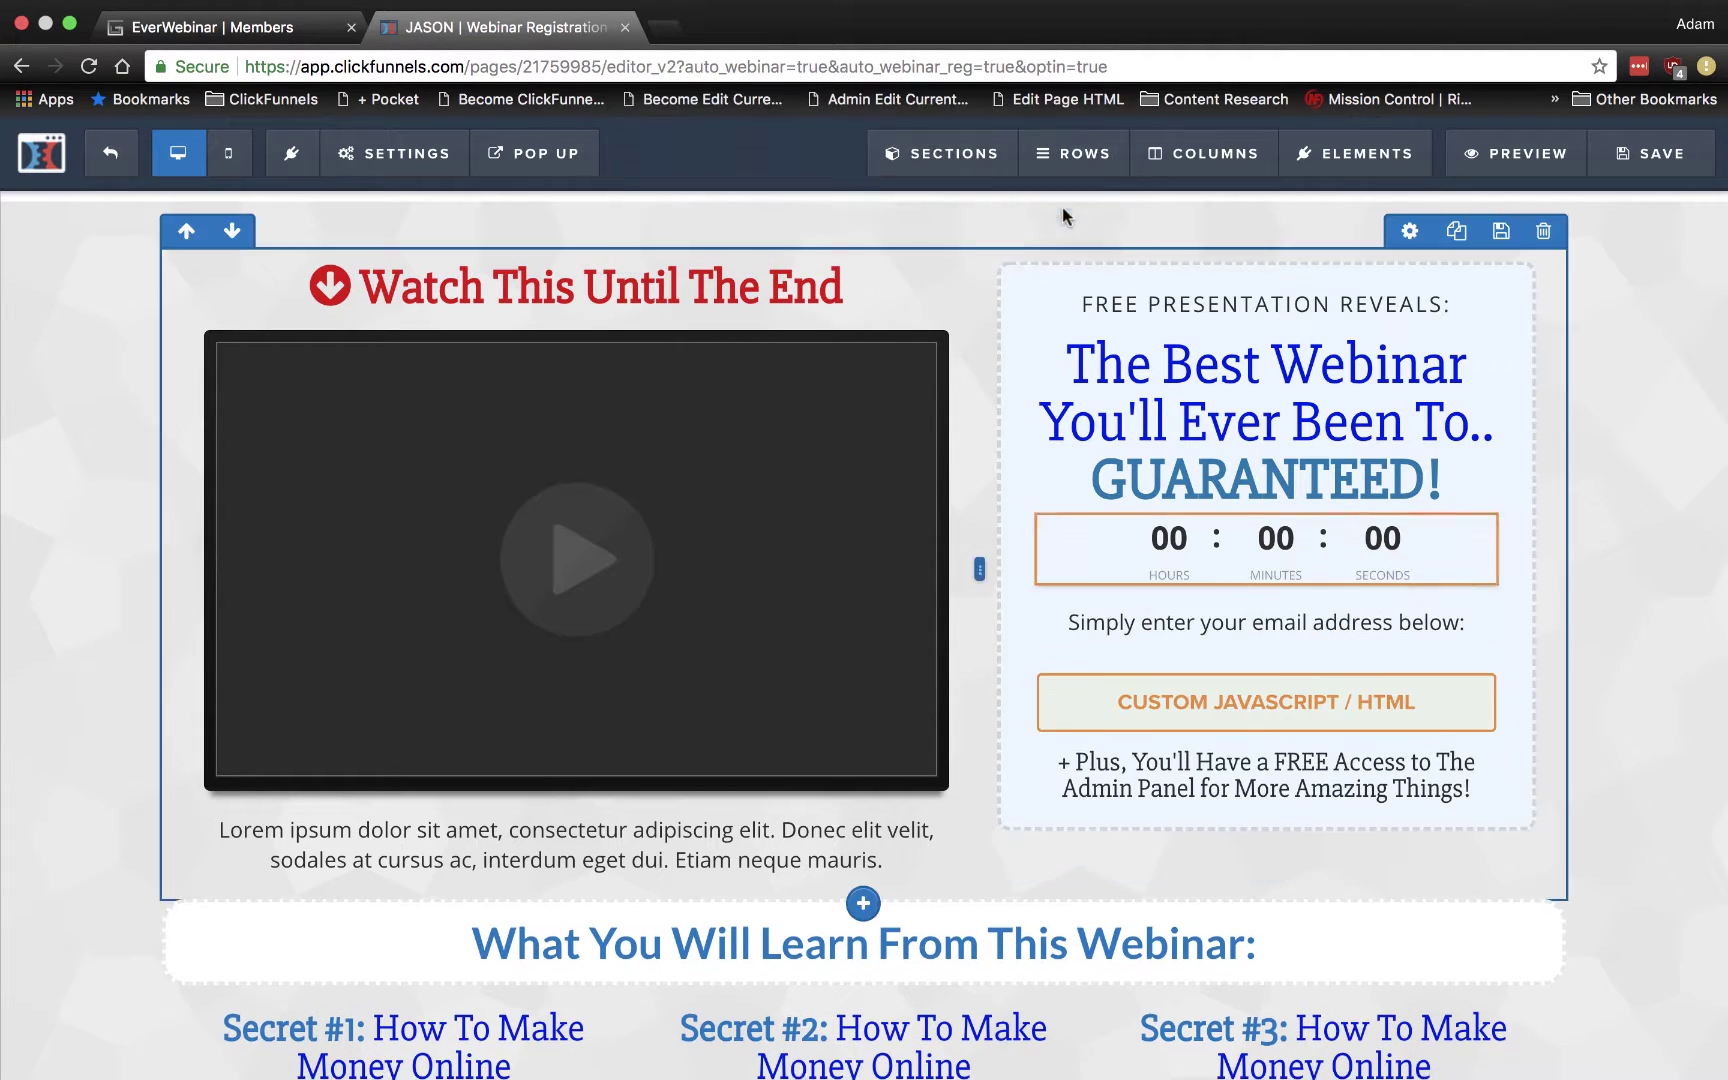
Delete the countdown timer and the "Simply enter your email address below:" text from the registration box, and save the page.
{"action": "left_click", "coordinate": [1479, 506]}
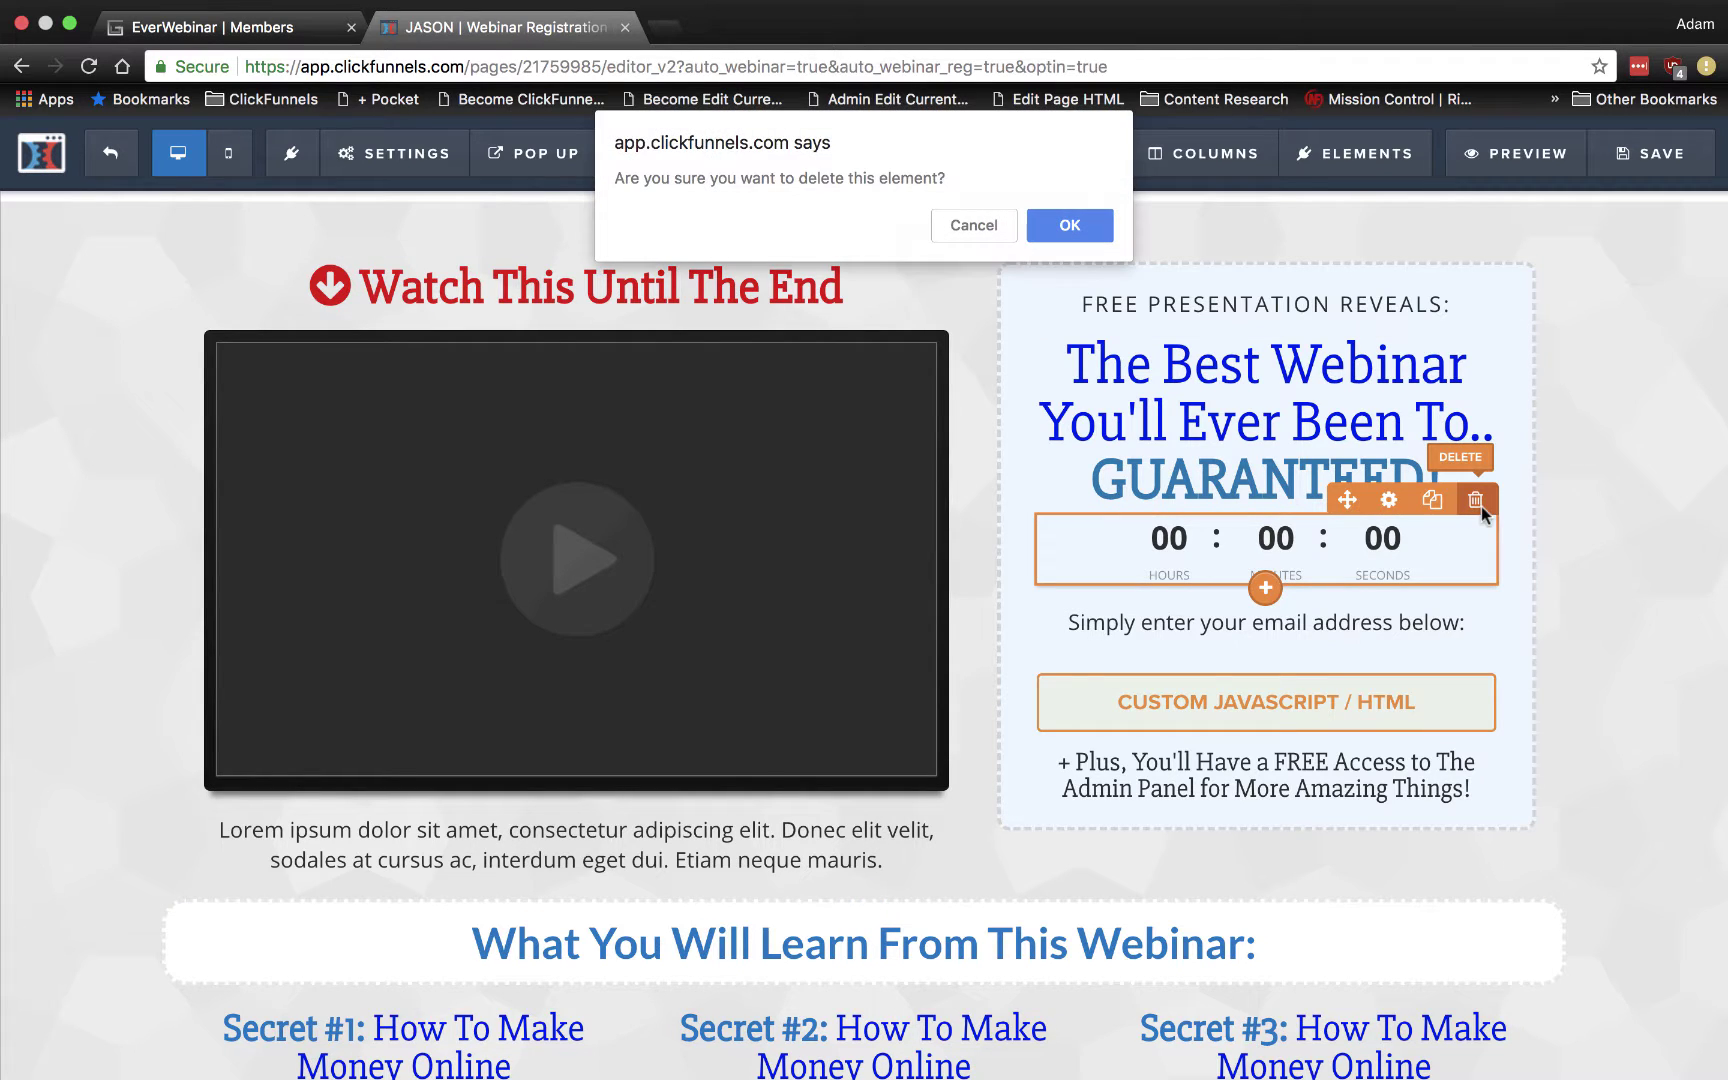
{"action": "left_click", "coordinate": [1069, 226]}
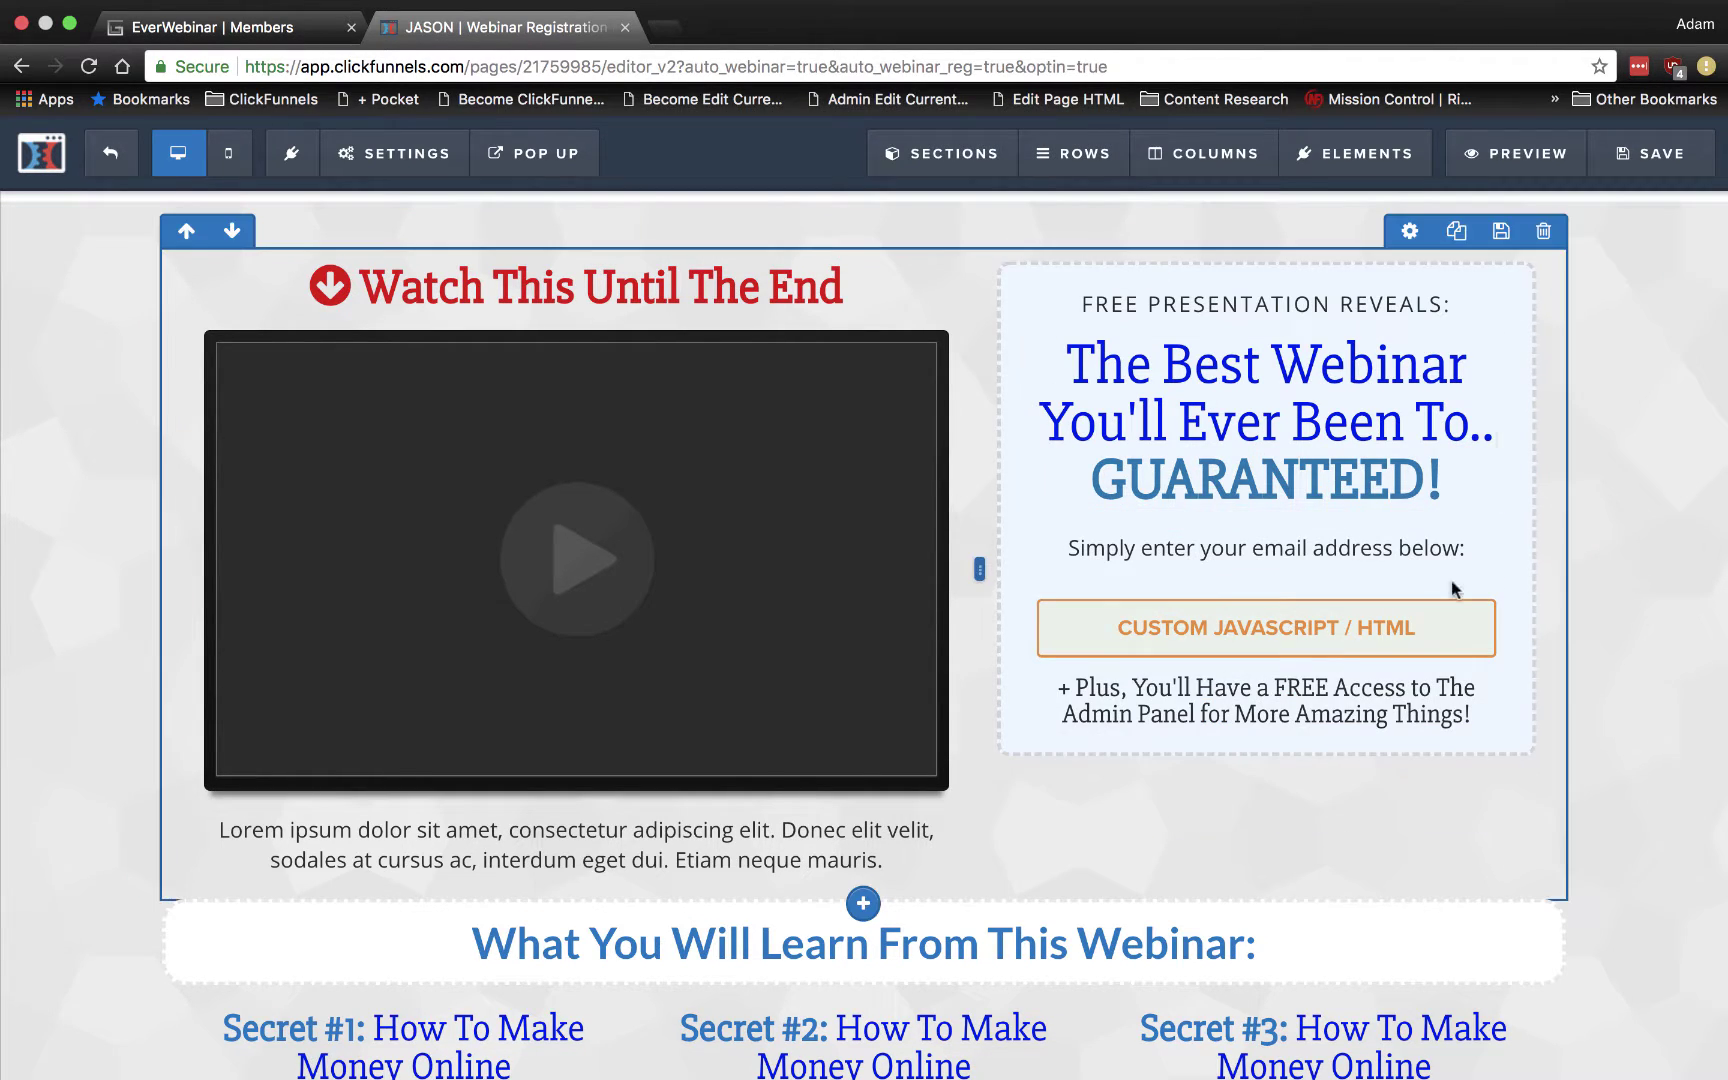
{"action": "mouse_move", "coordinate": [1377, 617]}
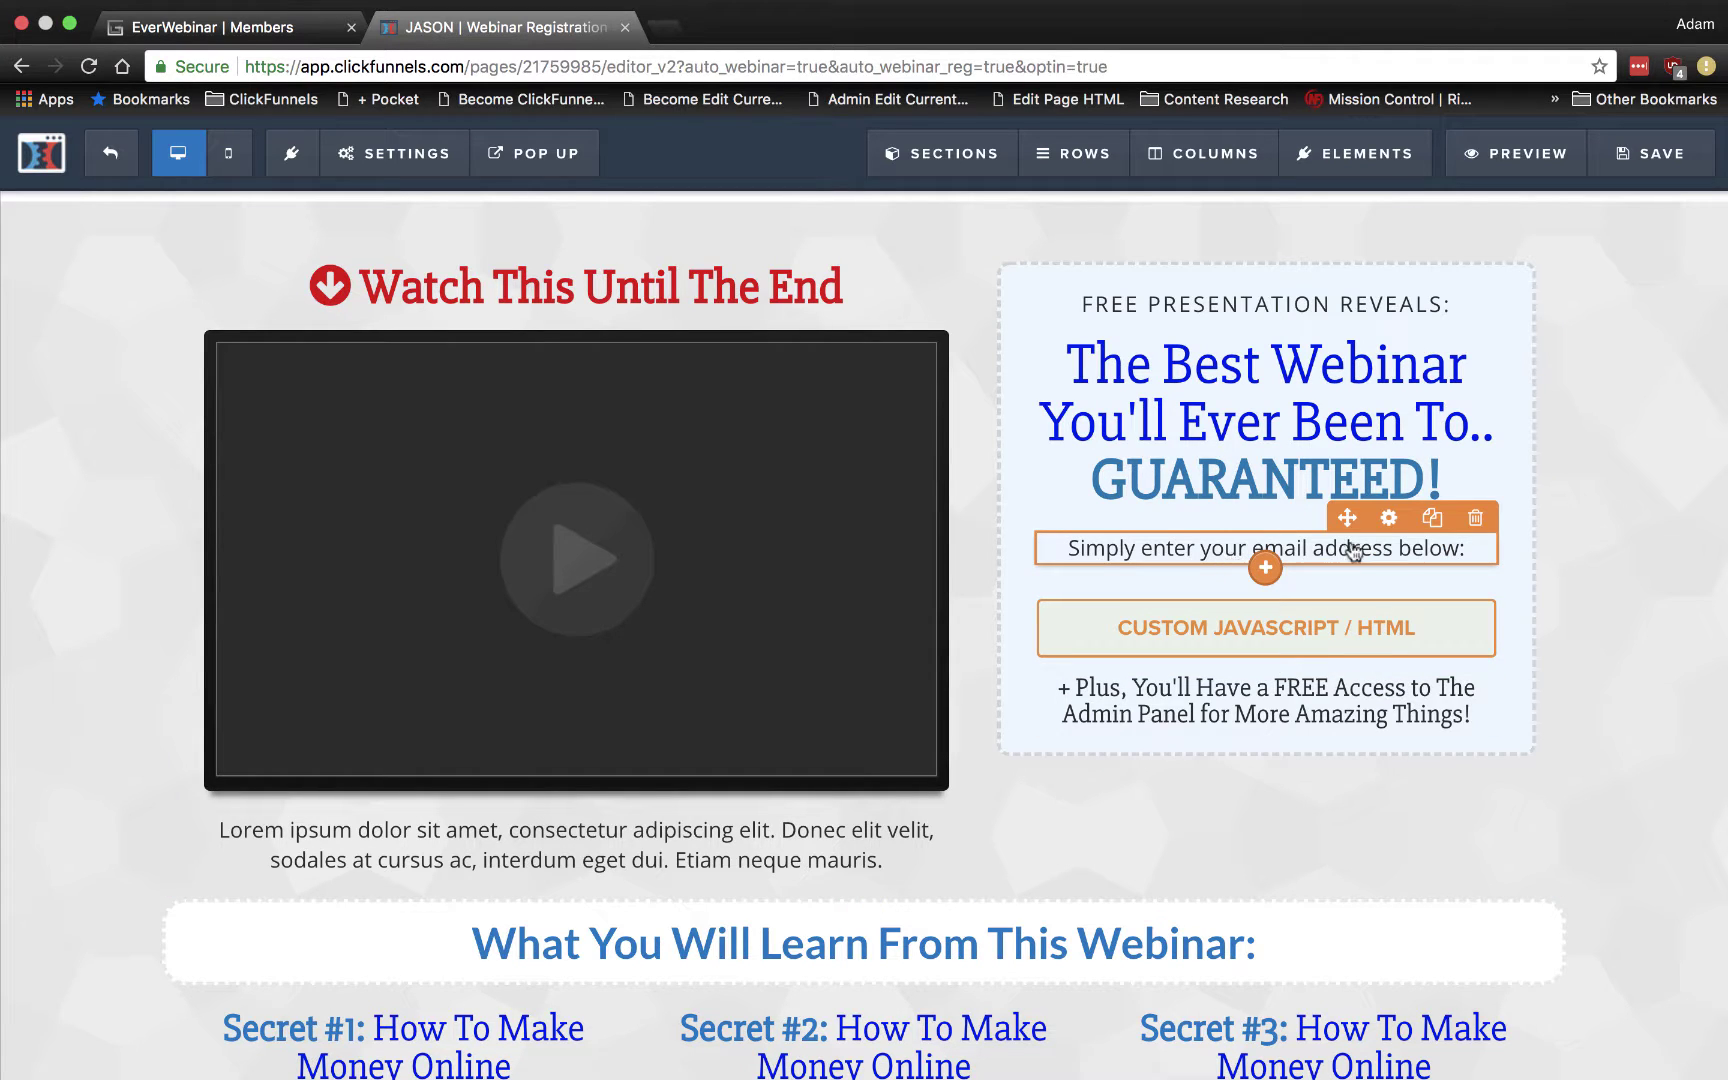
{"action": "left_click", "coordinate": [1475, 517]}
{"action": "left_click", "coordinate": [1071, 230]}
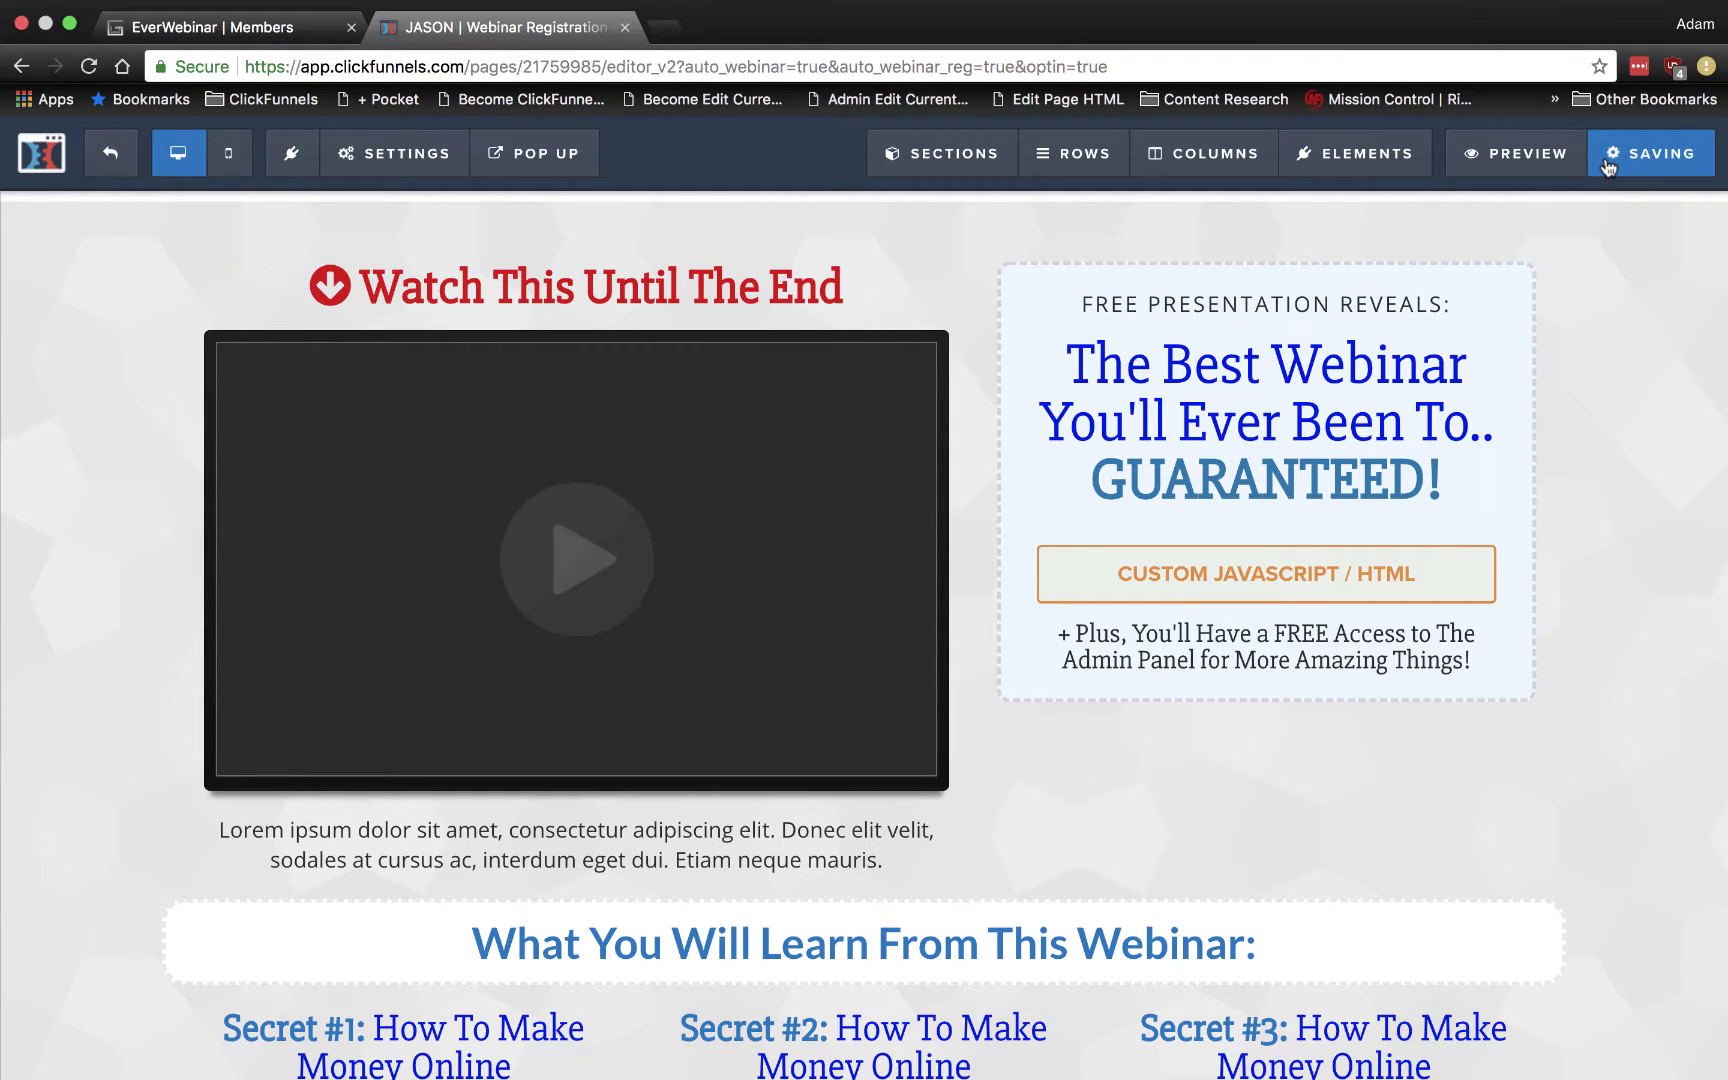
Preview the registration page and test its Register Now pop-up, checking the date and session selectors before closing it.
{"action": "left_click", "coordinate": [1528, 155]}
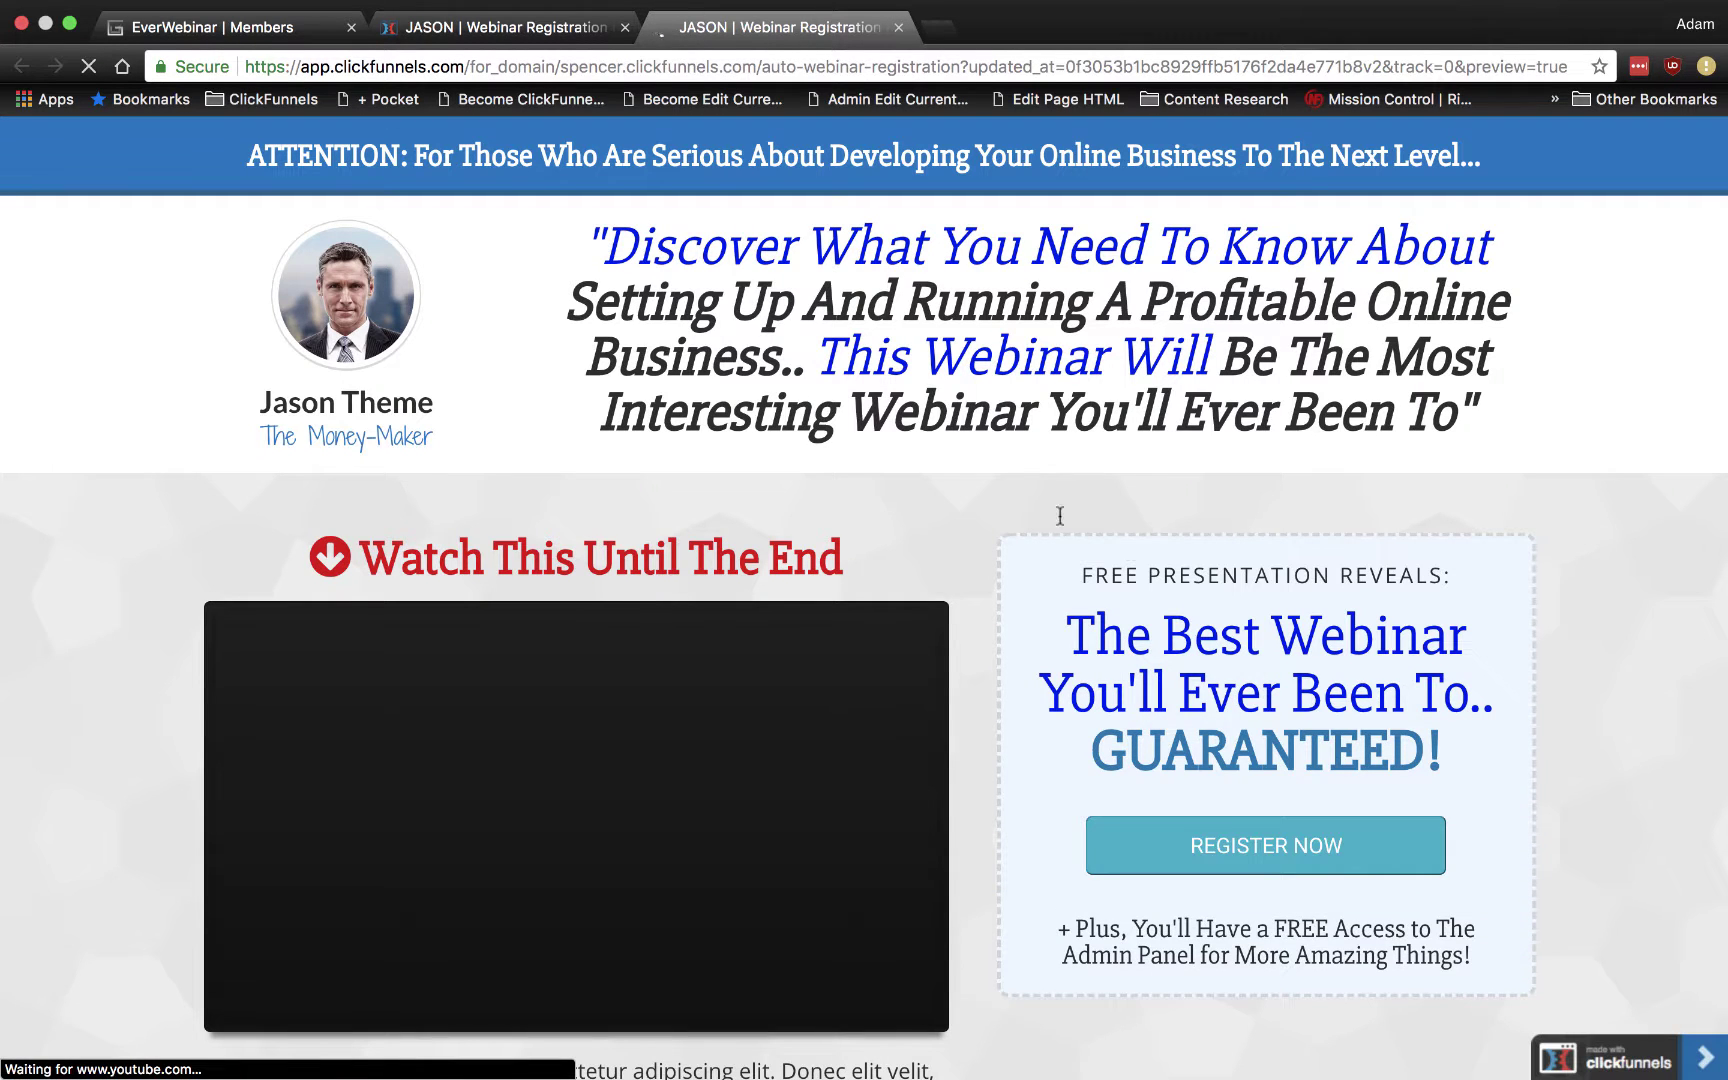
{"action": "left_click", "coordinate": [1306, 851]}
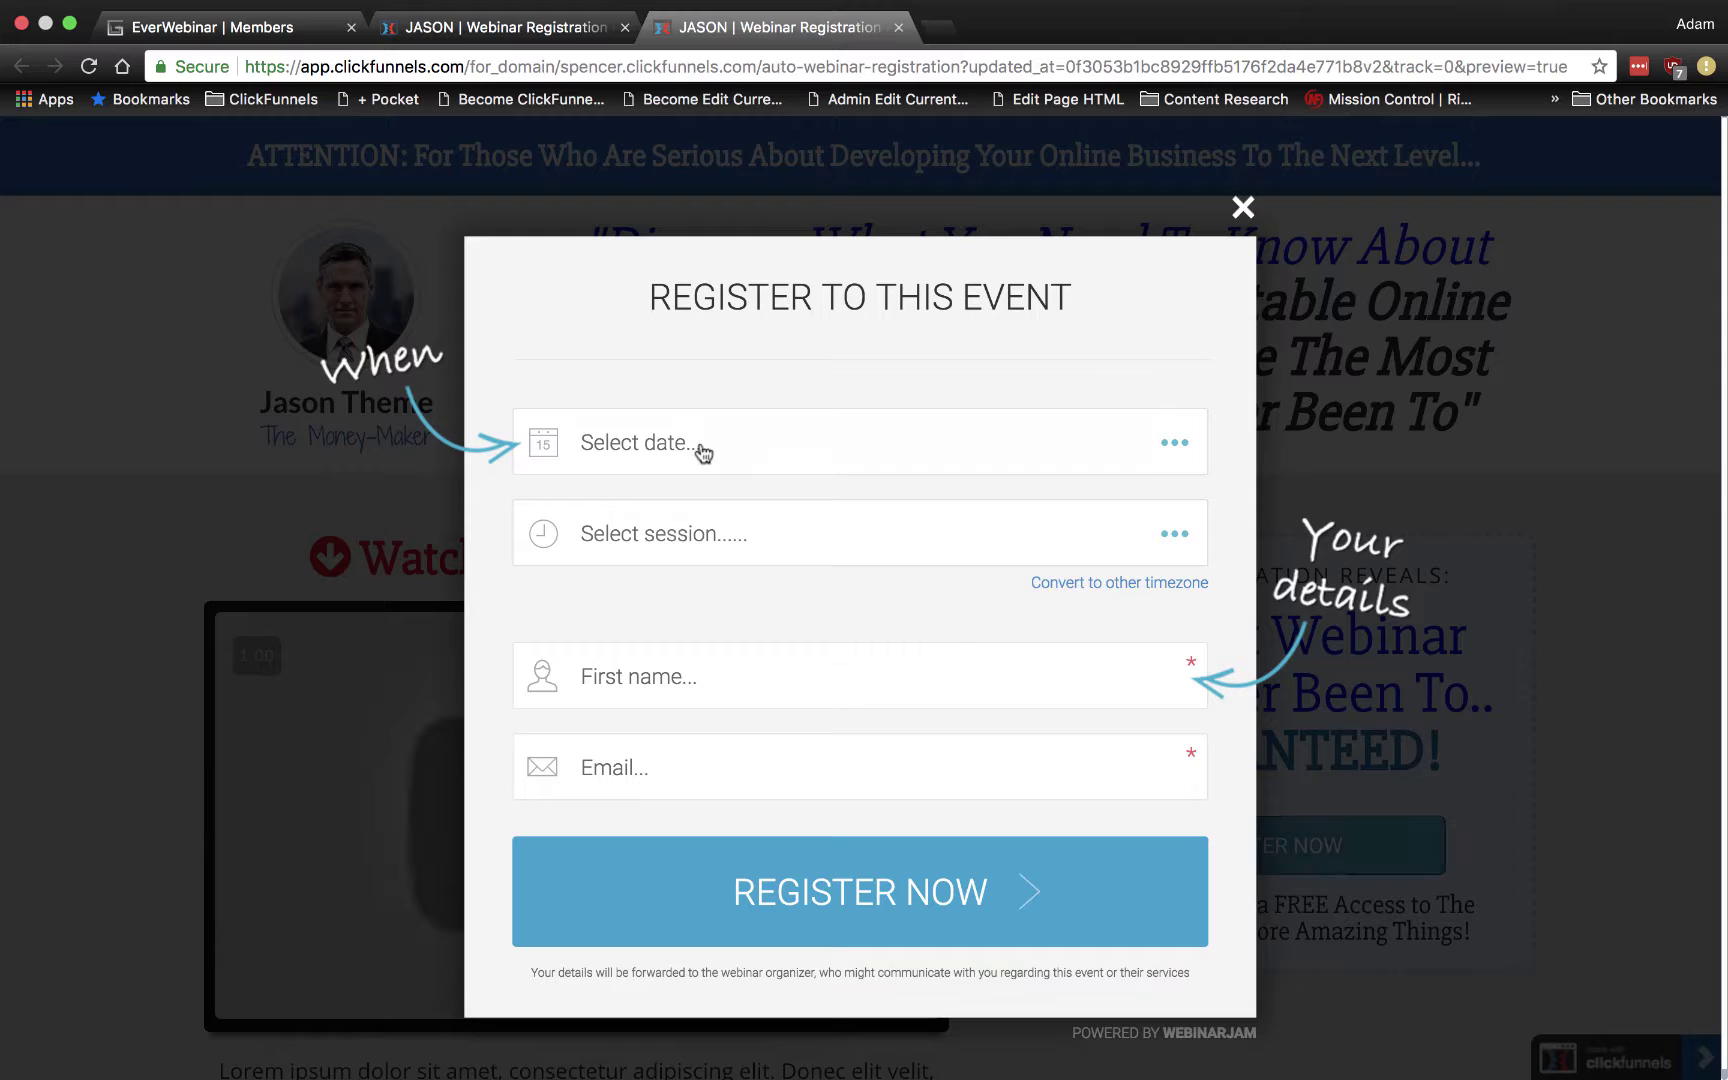
{"action": "left_click", "coordinate": [703, 450]}
{"action": "left_click", "coordinate": [715, 540]}
{"action": "left_click", "coordinate": [744, 470]}
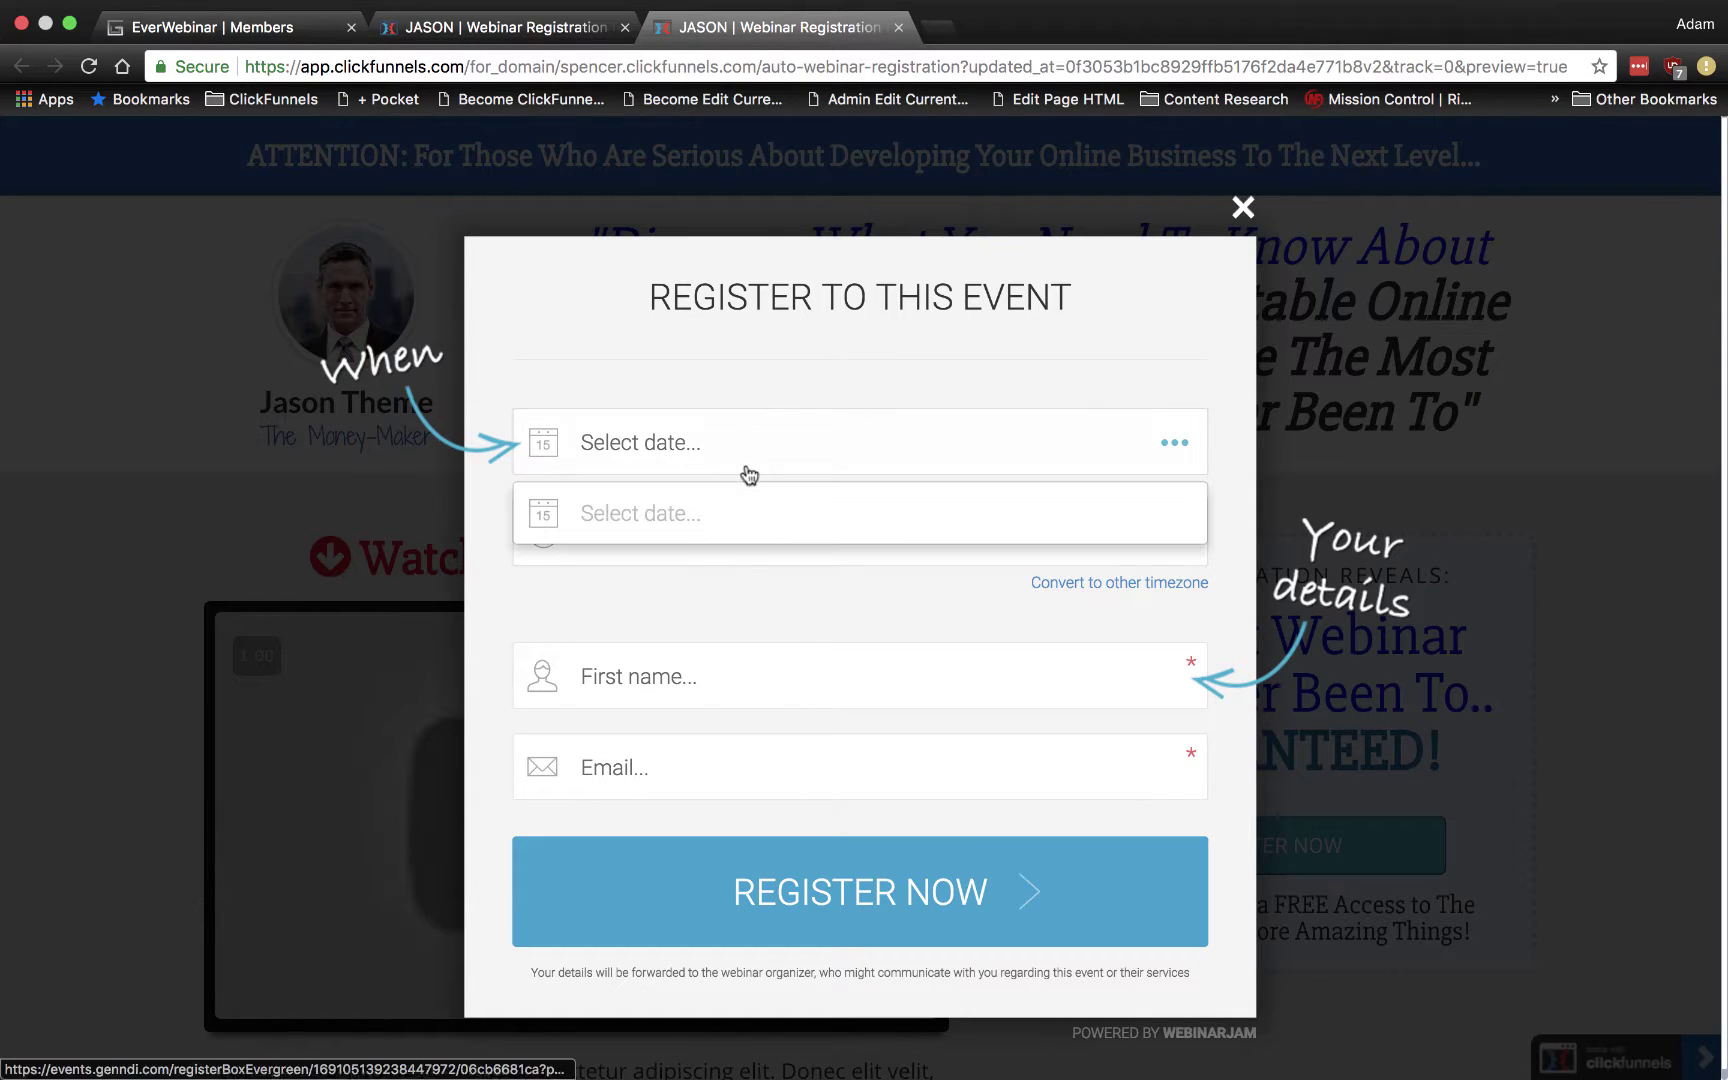
{"action": "left_click", "coordinate": [757, 465]}
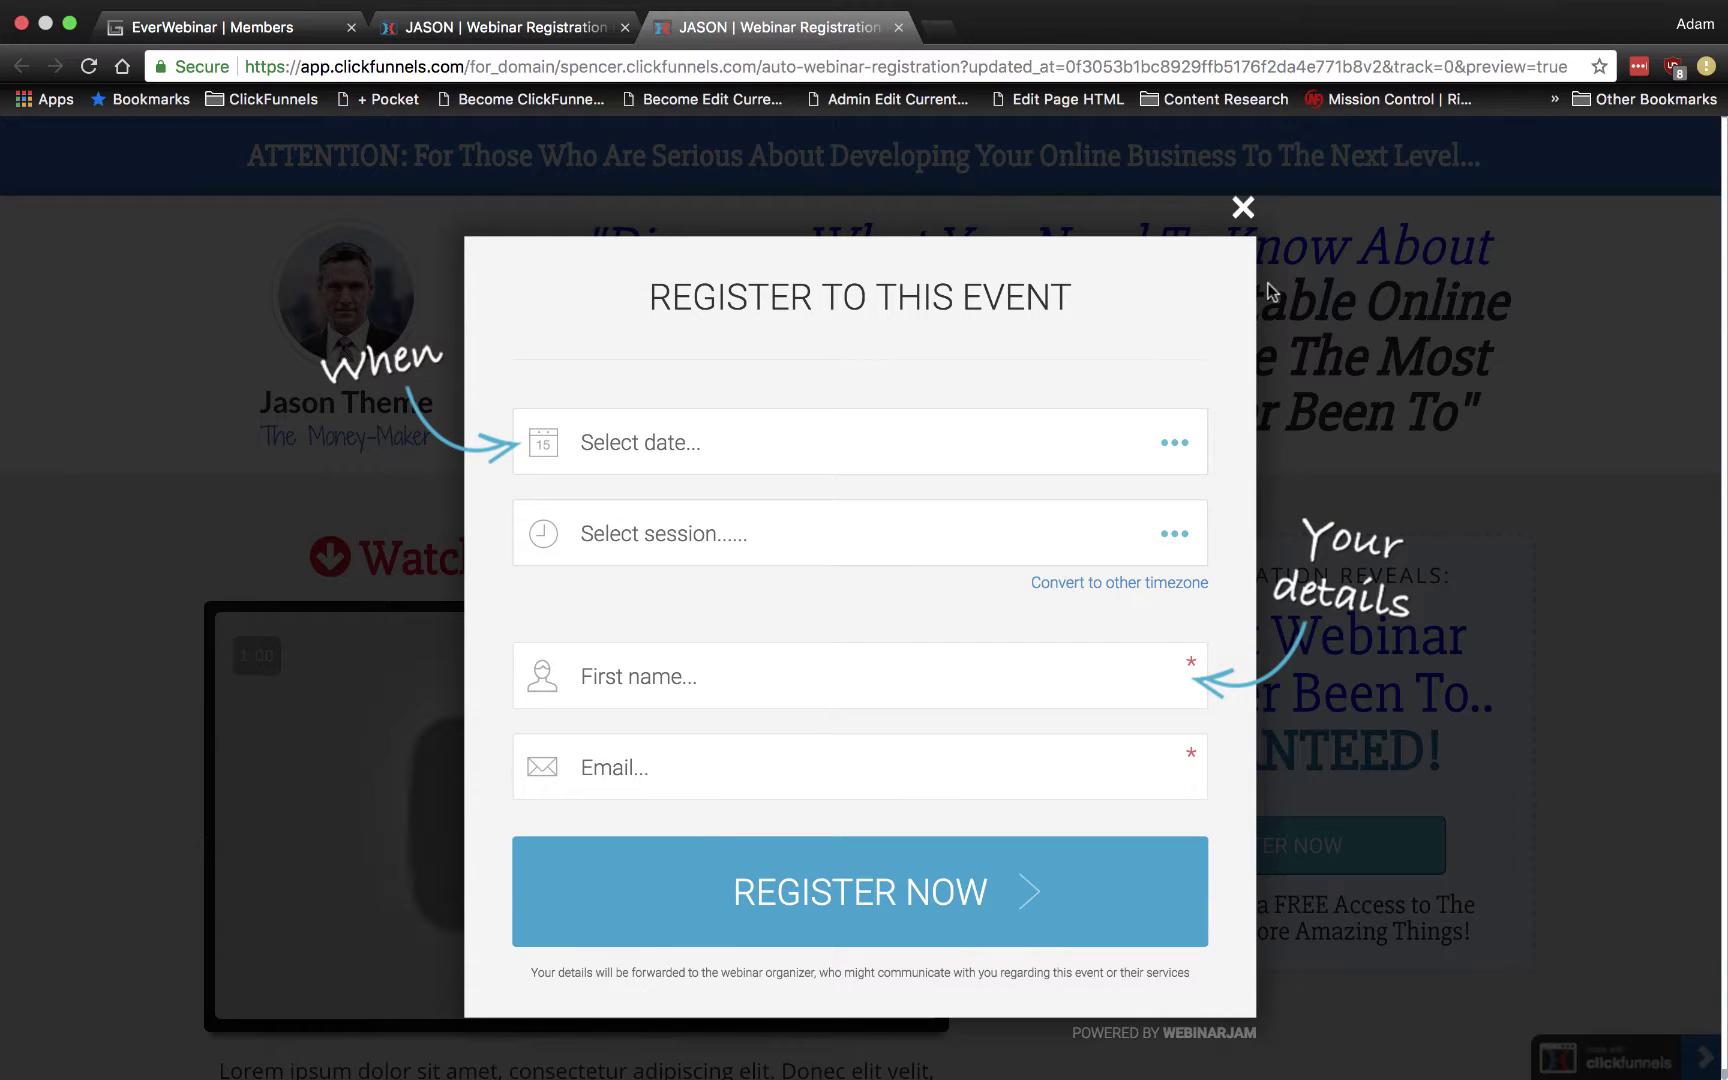
{"action": "left_click", "coordinate": [1245, 212]}
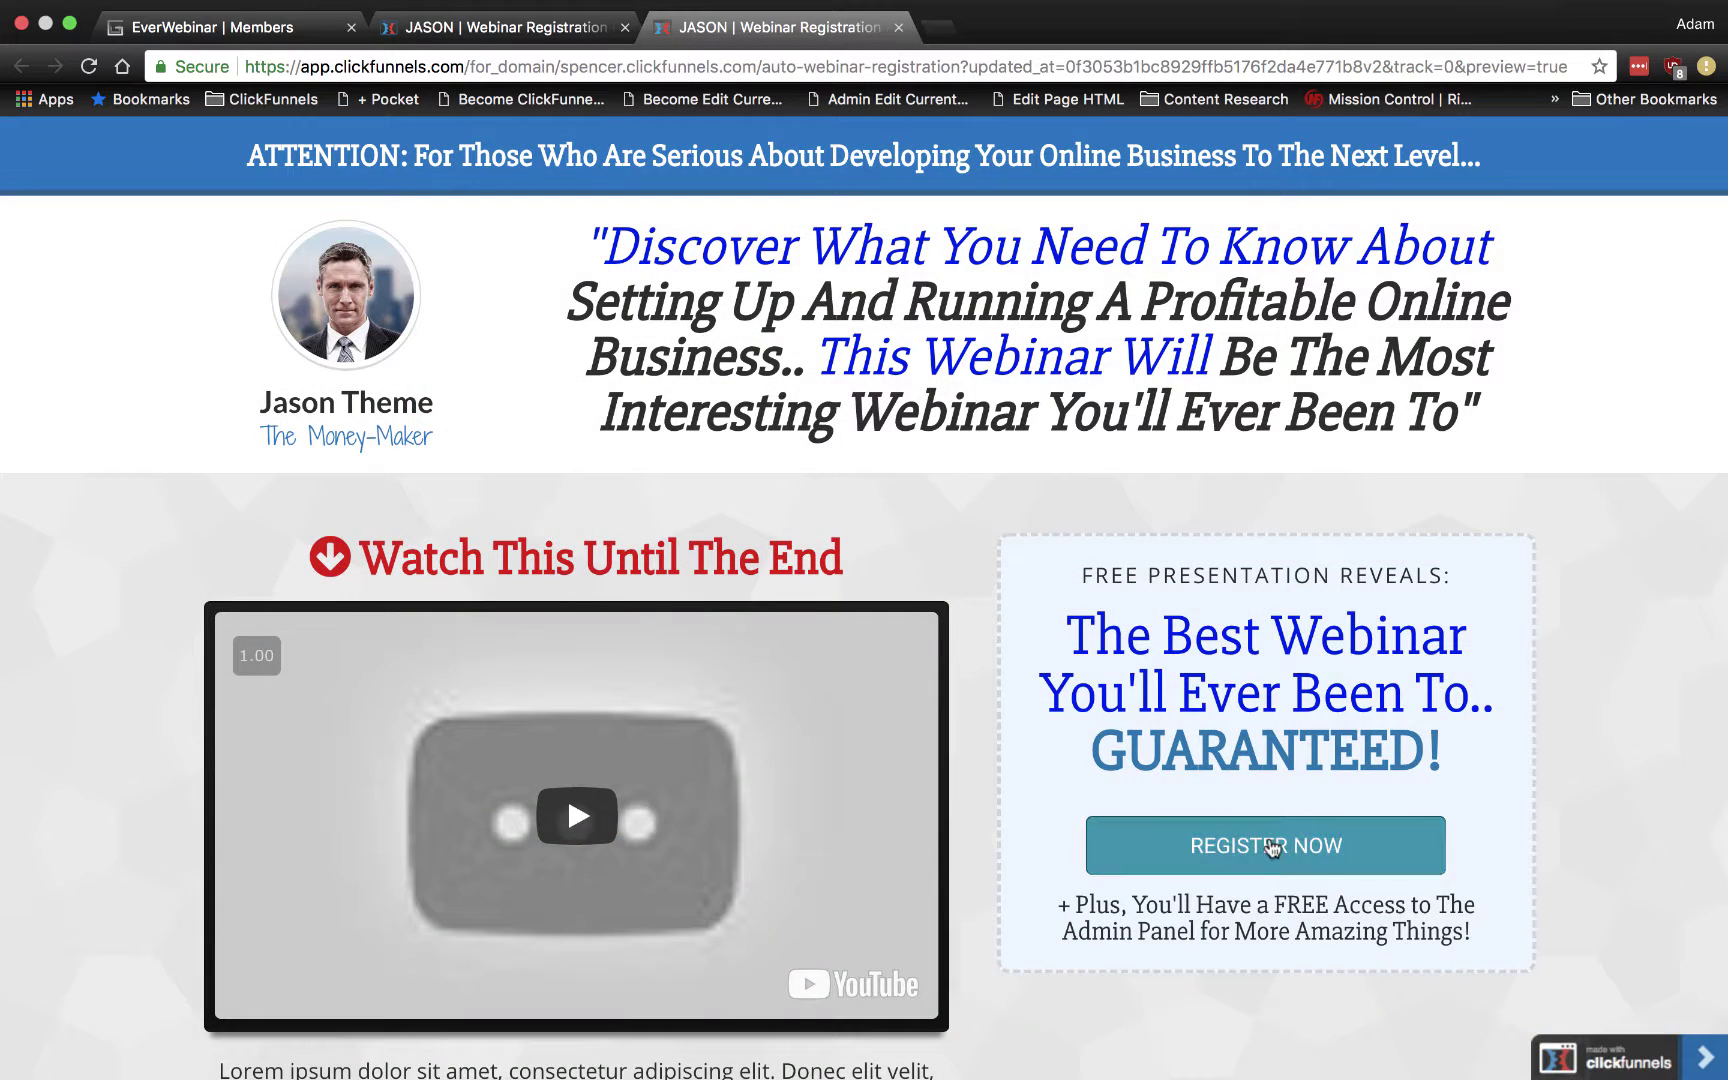
{"action": "left_click", "coordinate": [1270, 845]}
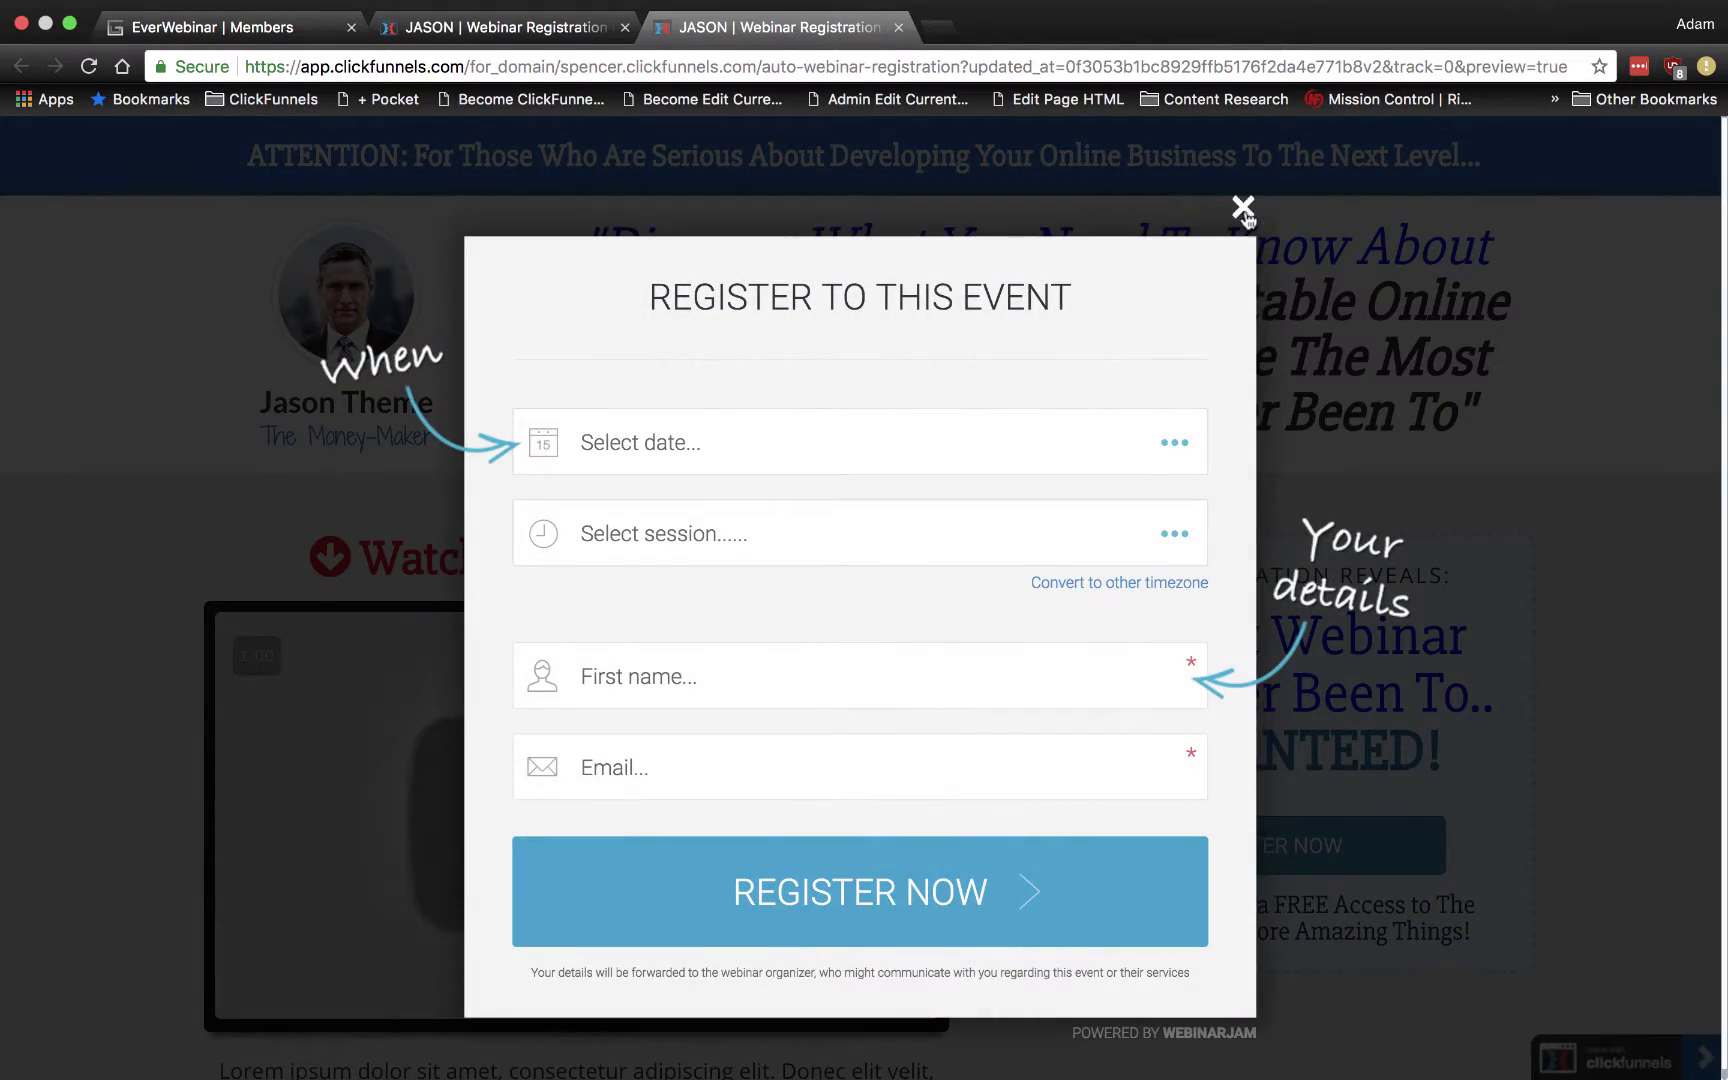
{"action": "left_click", "coordinate": [1245, 212]}
Switch to EverWebinar, close the links dialog, and open the thank-you page configuration of the LHS June 22, 2018 webinar for editing.
{"action": "left_click", "coordinate": [274, 32]}
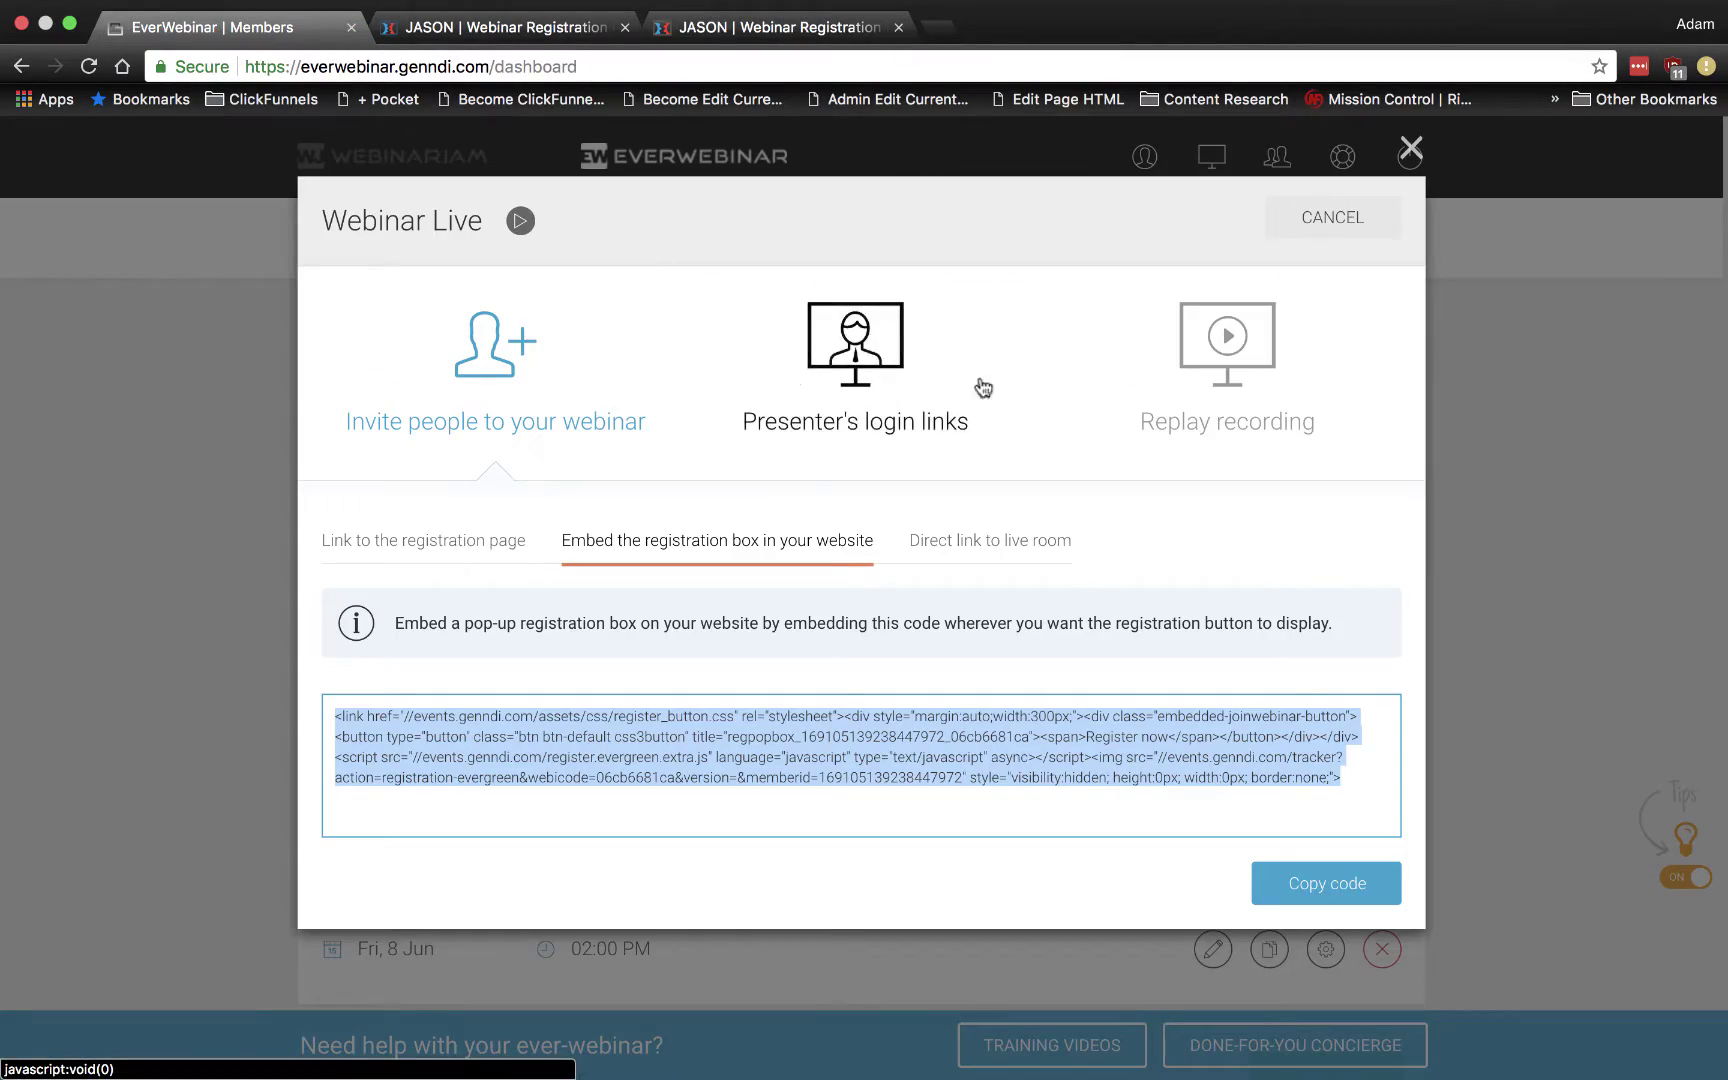
{"action": "left_click", "coordinate": [1325, 222]}
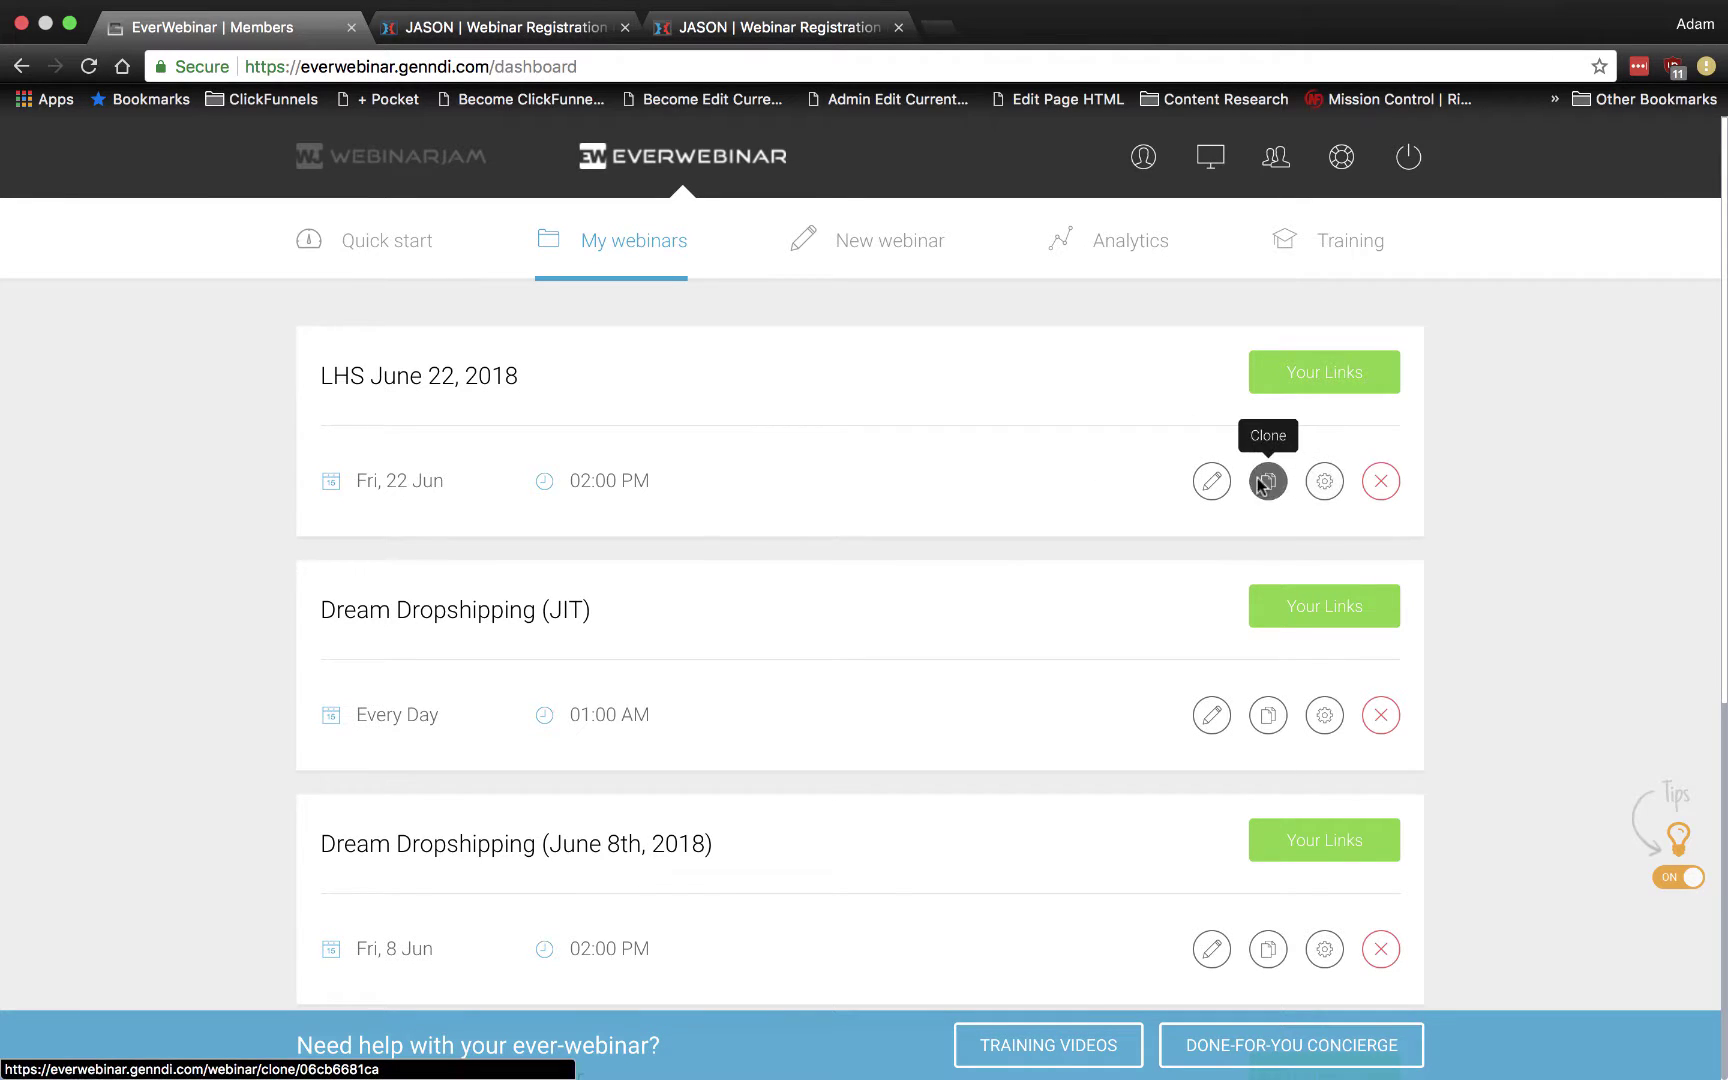
{"action": "left_click", "coordinate": [1211, 482]}
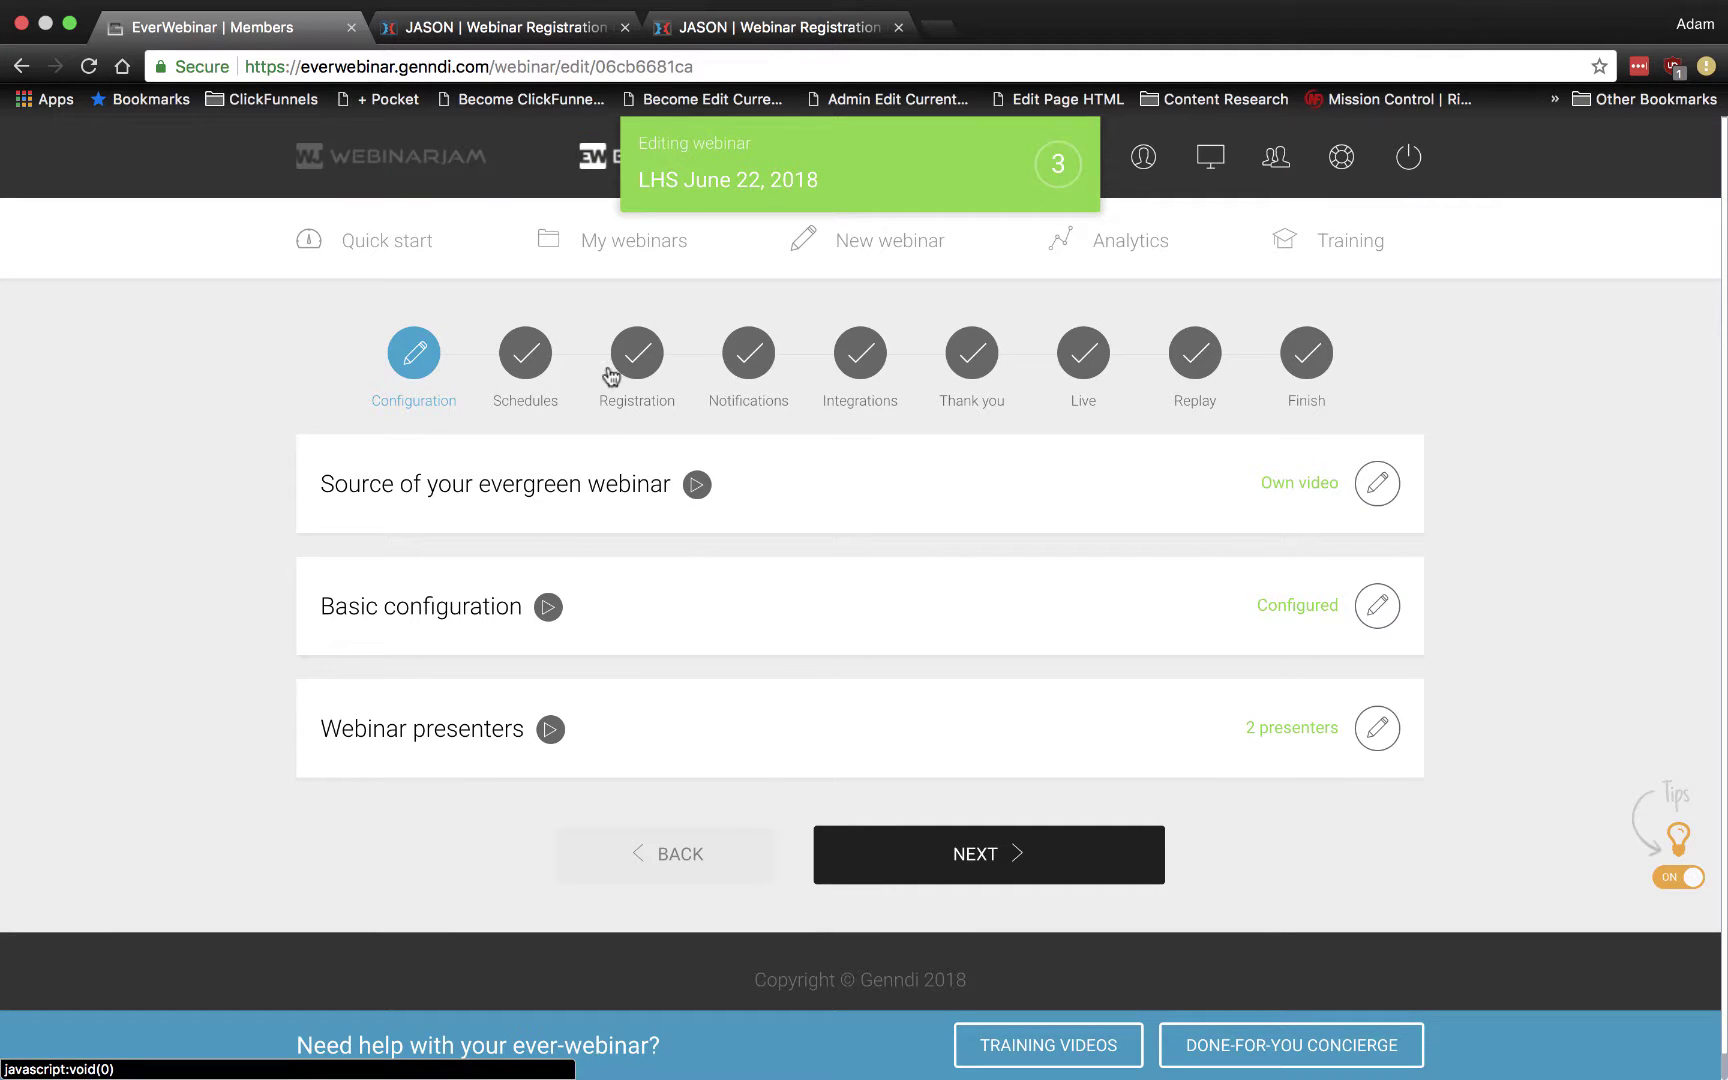
{"action": "left_click", "coordinate": [973, 356]}
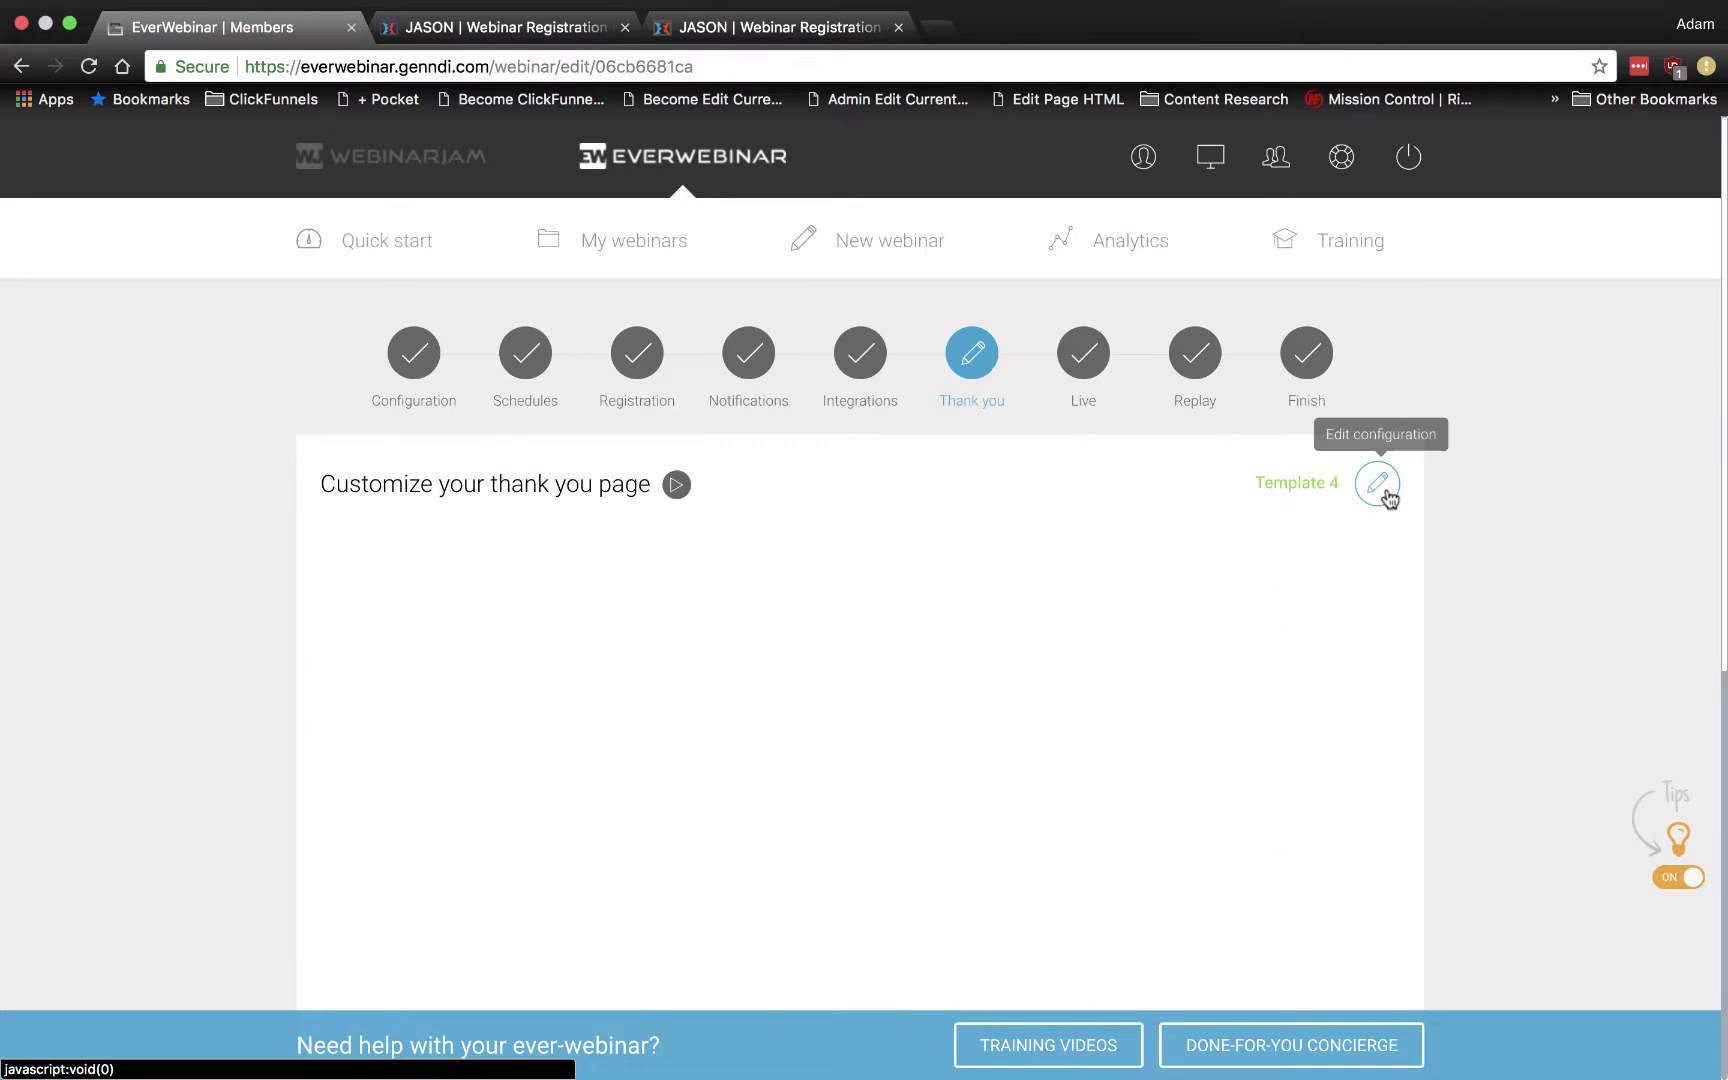
{"action": "left_click", "coordinate": [1372, 497]}
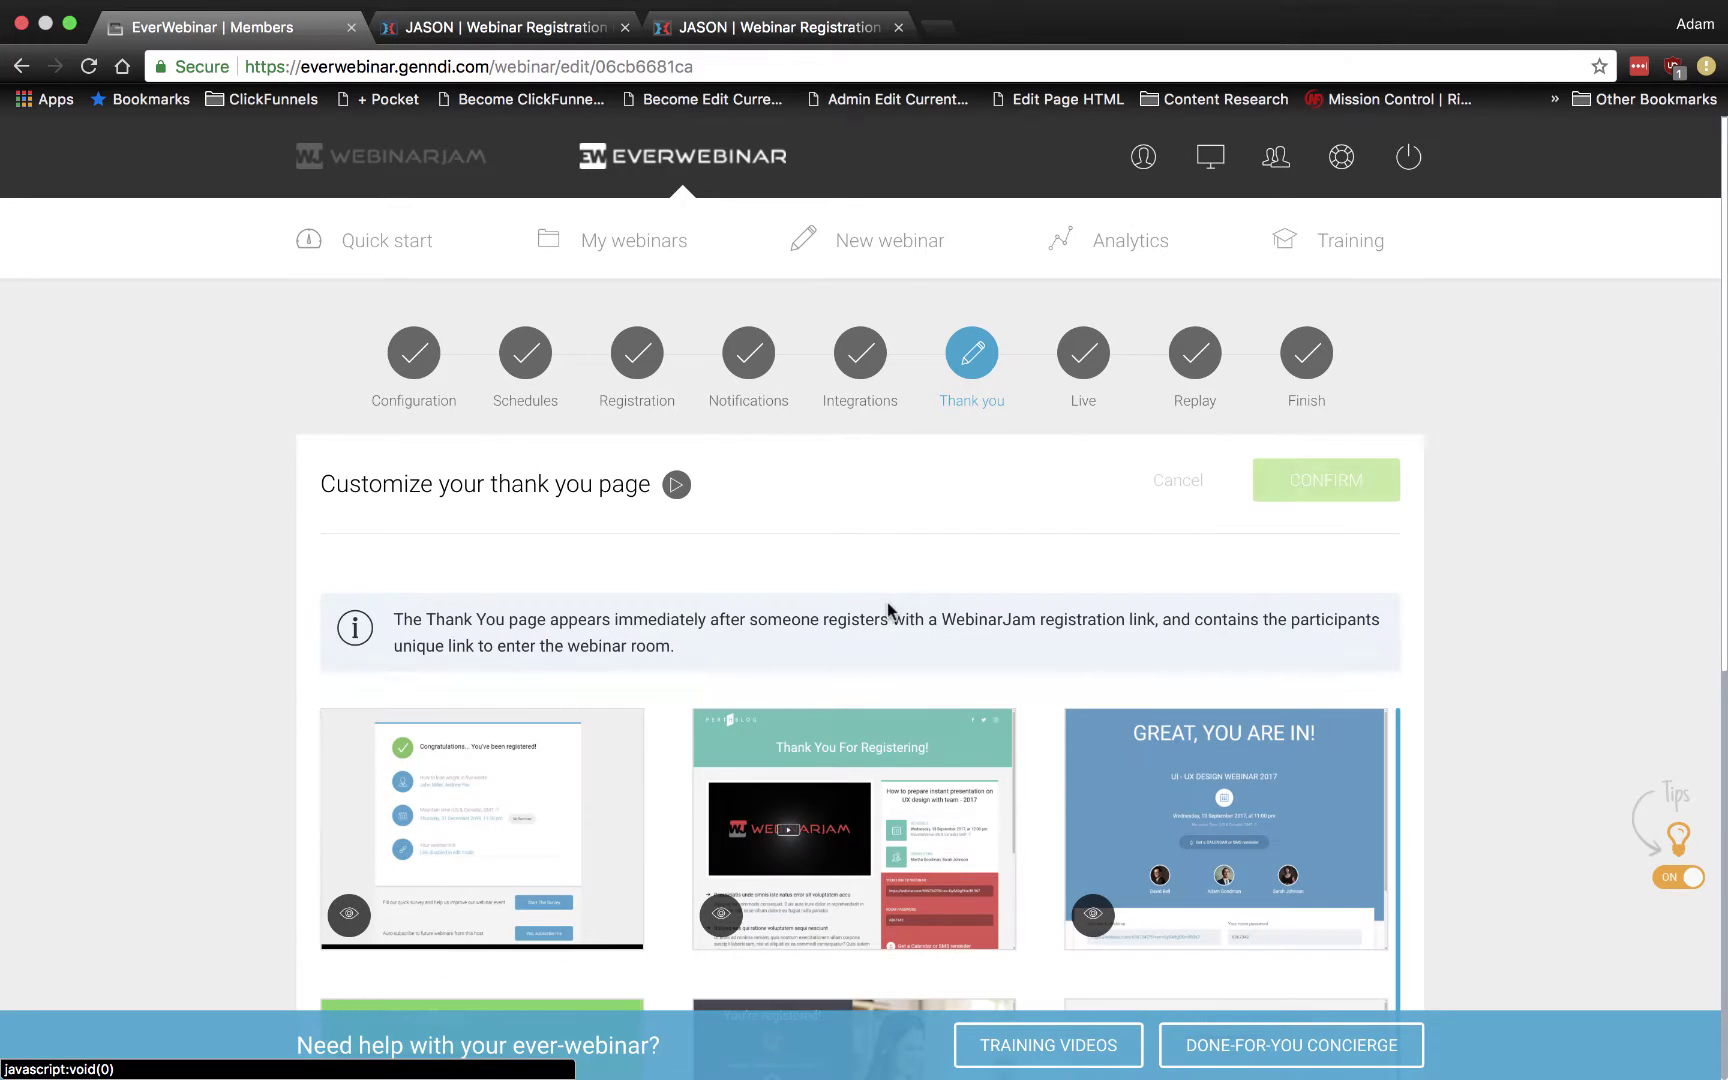
Browse the thank-you page templates, then generate and open a preview of the currently selected one.
{"action": "scroll", "coordinate": [906, 558], "scroll_direction": "down", "scroll_amount": 3}
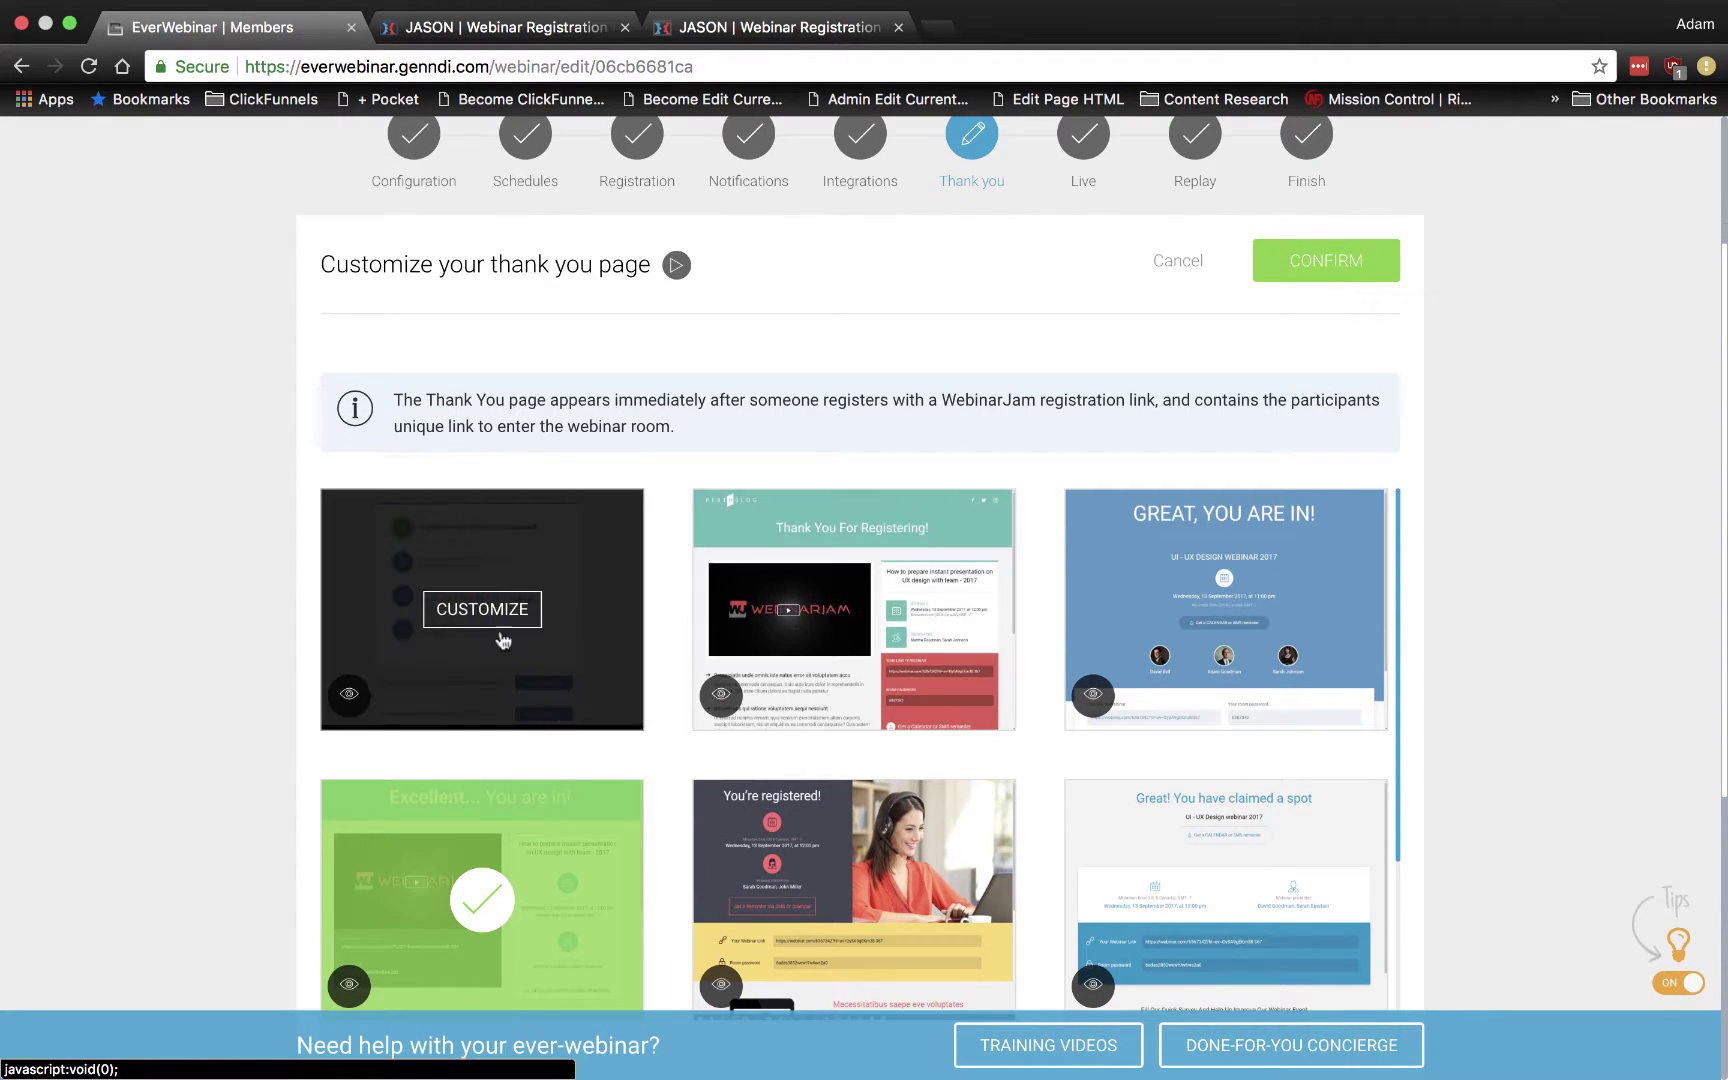
{"action": "scroll", "coordinate": [917, 630], "scroll_direction": "down", "scroll_amount": 3}
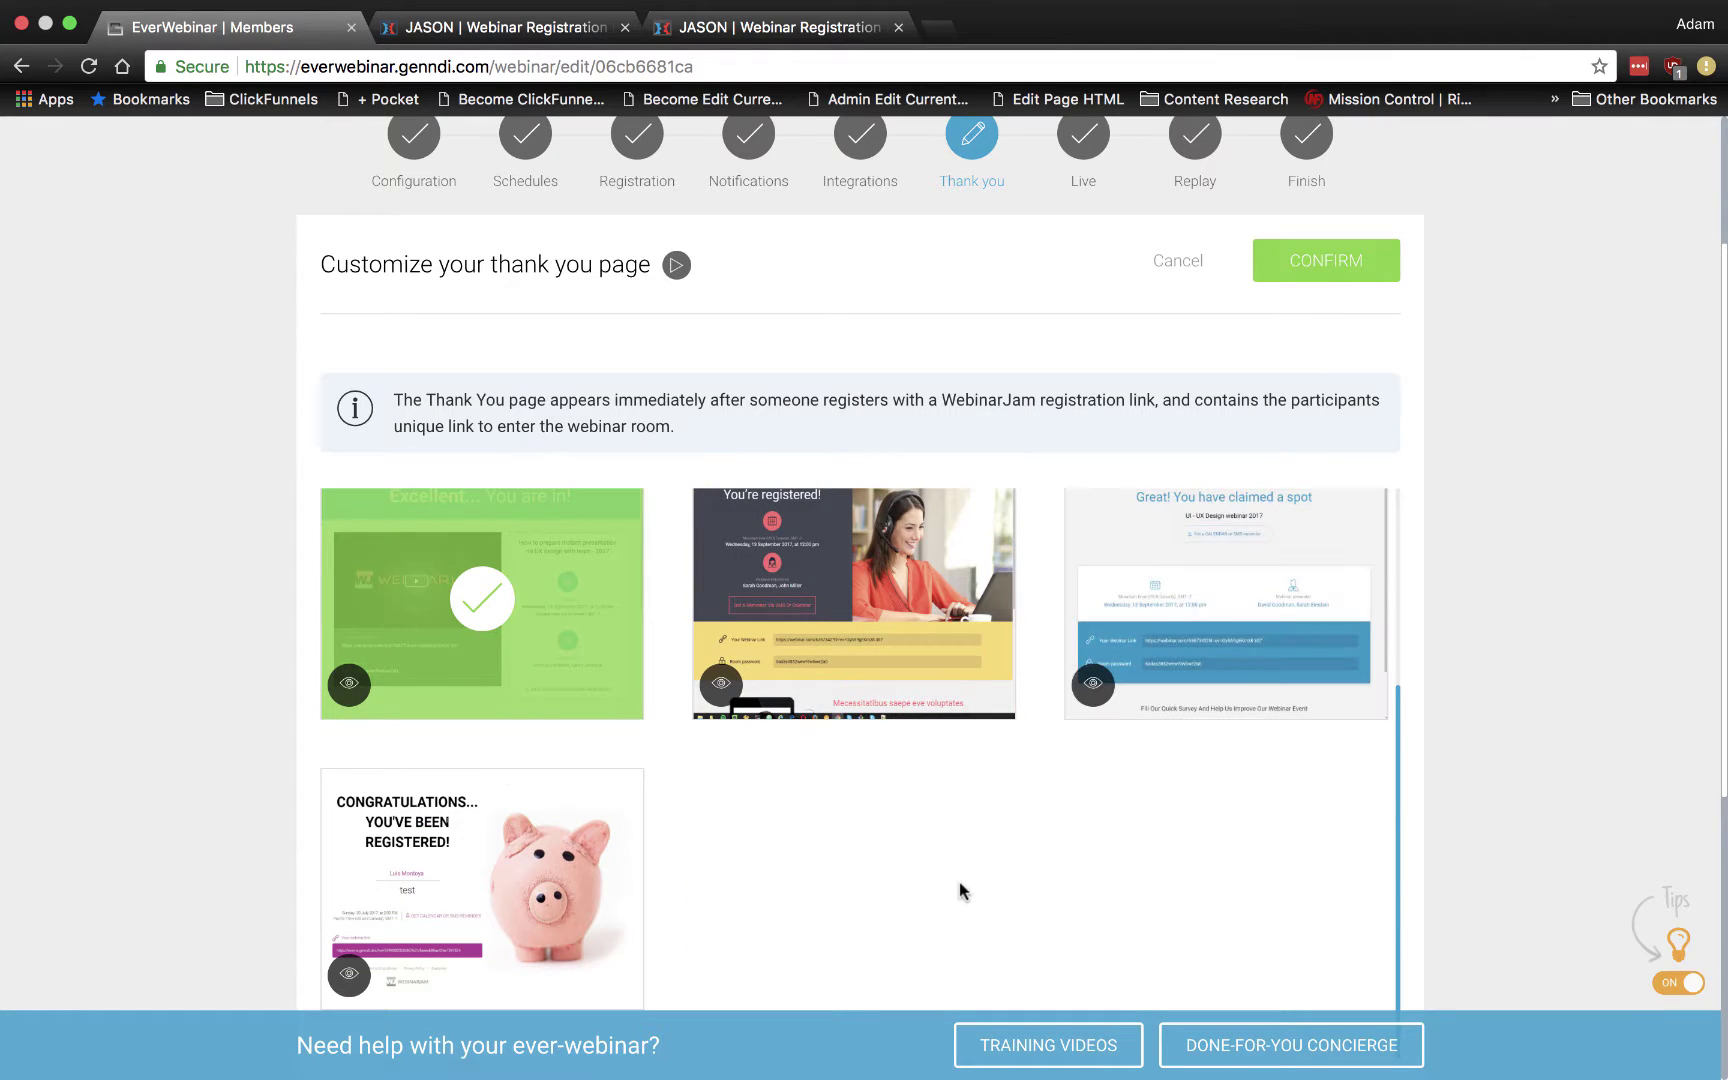
{"action": "left_click", "coordinate": [349, 685]}
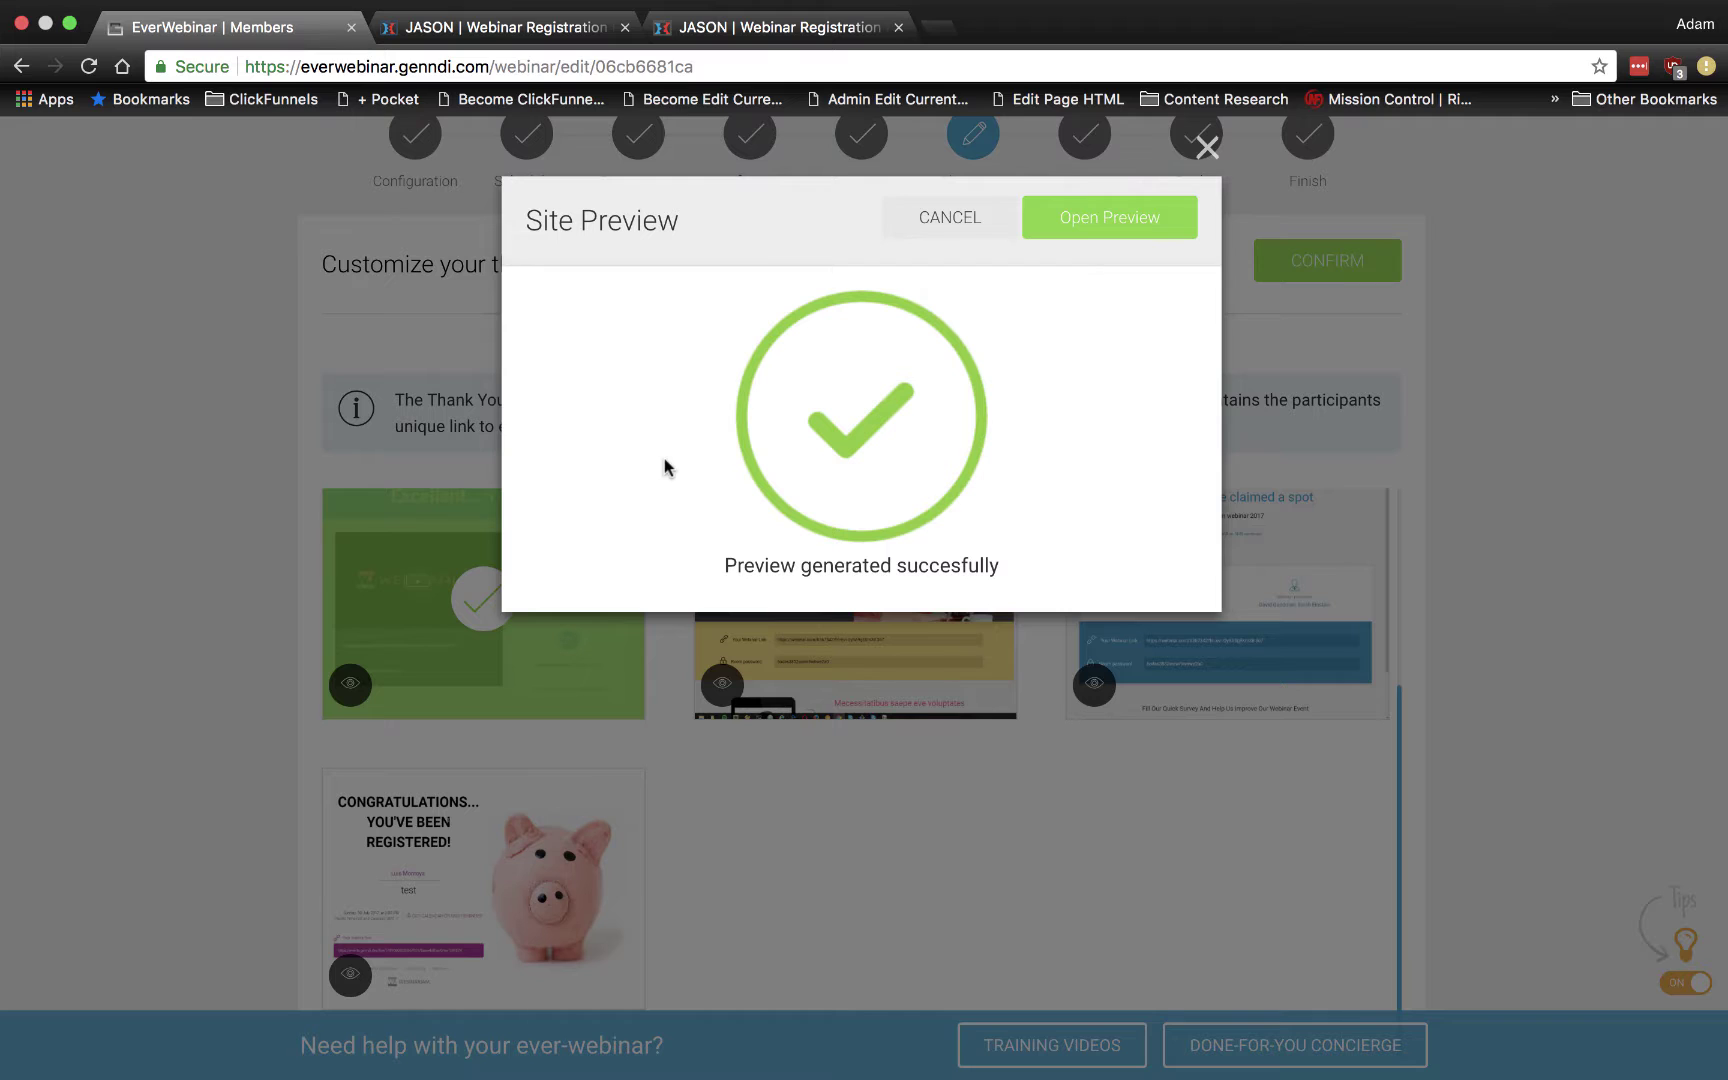
{"action": "left_click", "coordinate": [1104, 224]}
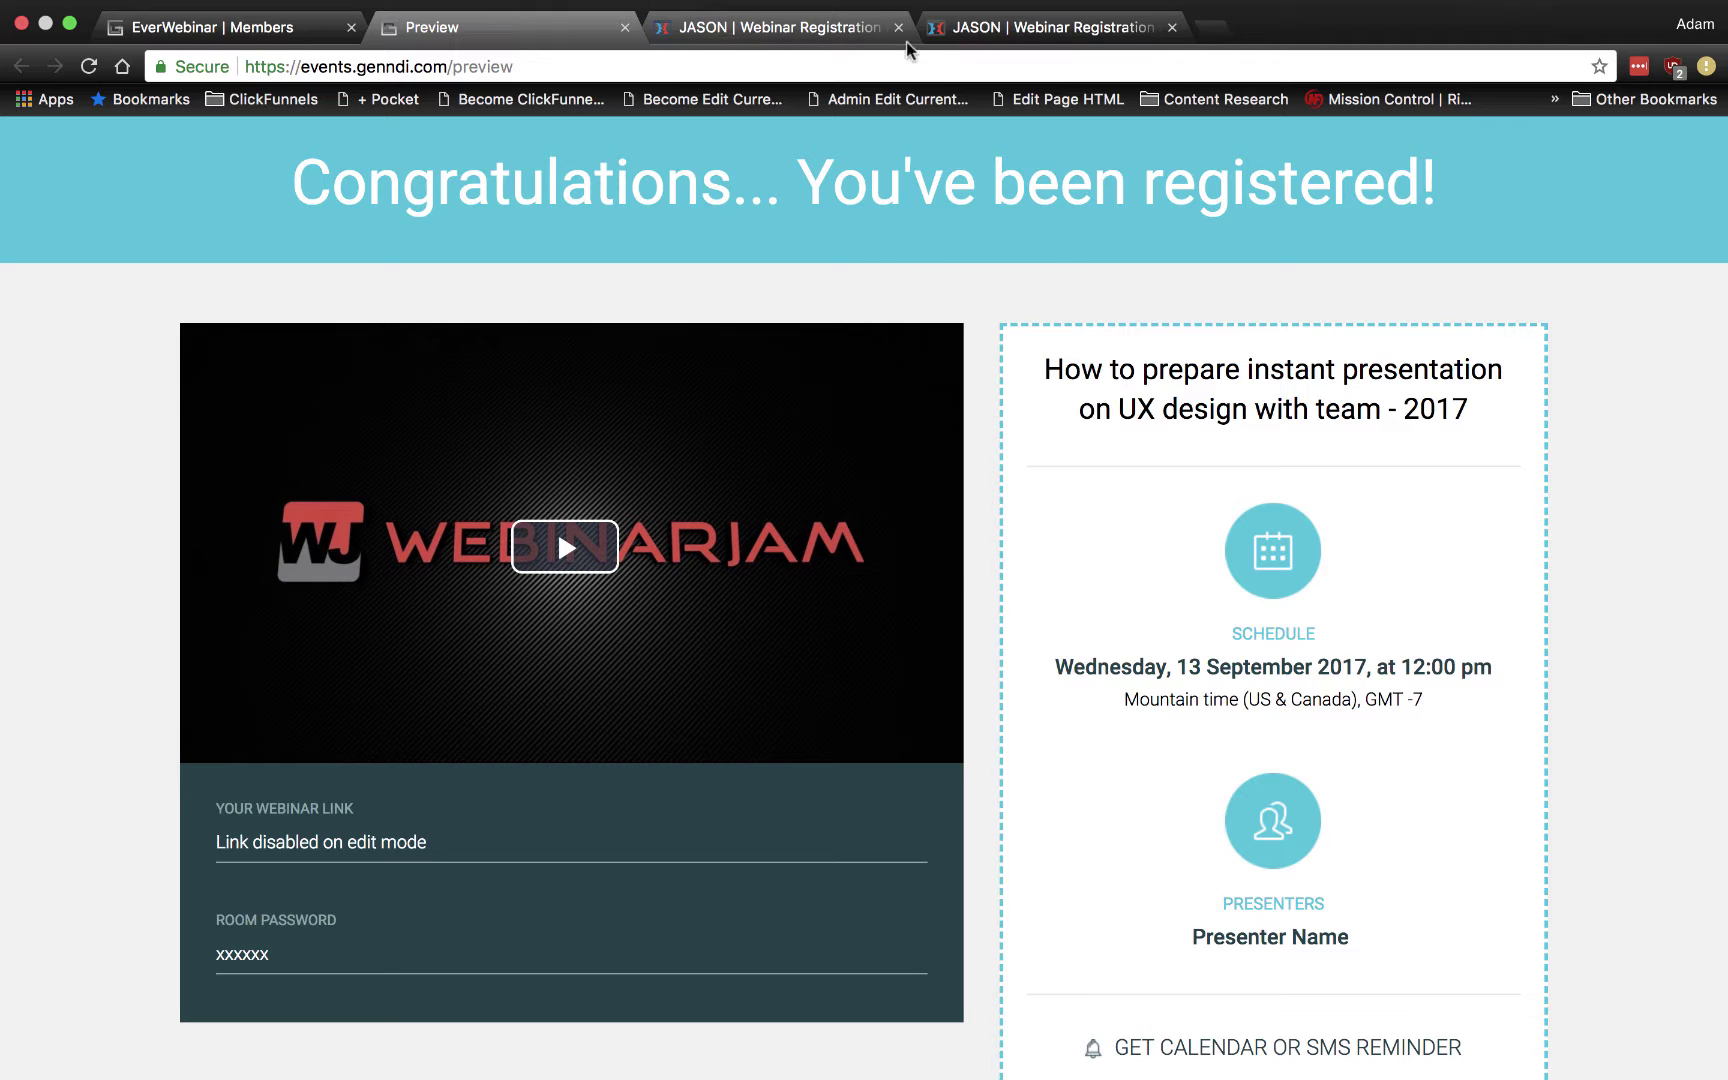
Return to the ClickFunnels registration page preview, reopen the Register Now pop-up, and check its date selector again.
{"action": "left_click", "coordinate": [994, 34]}
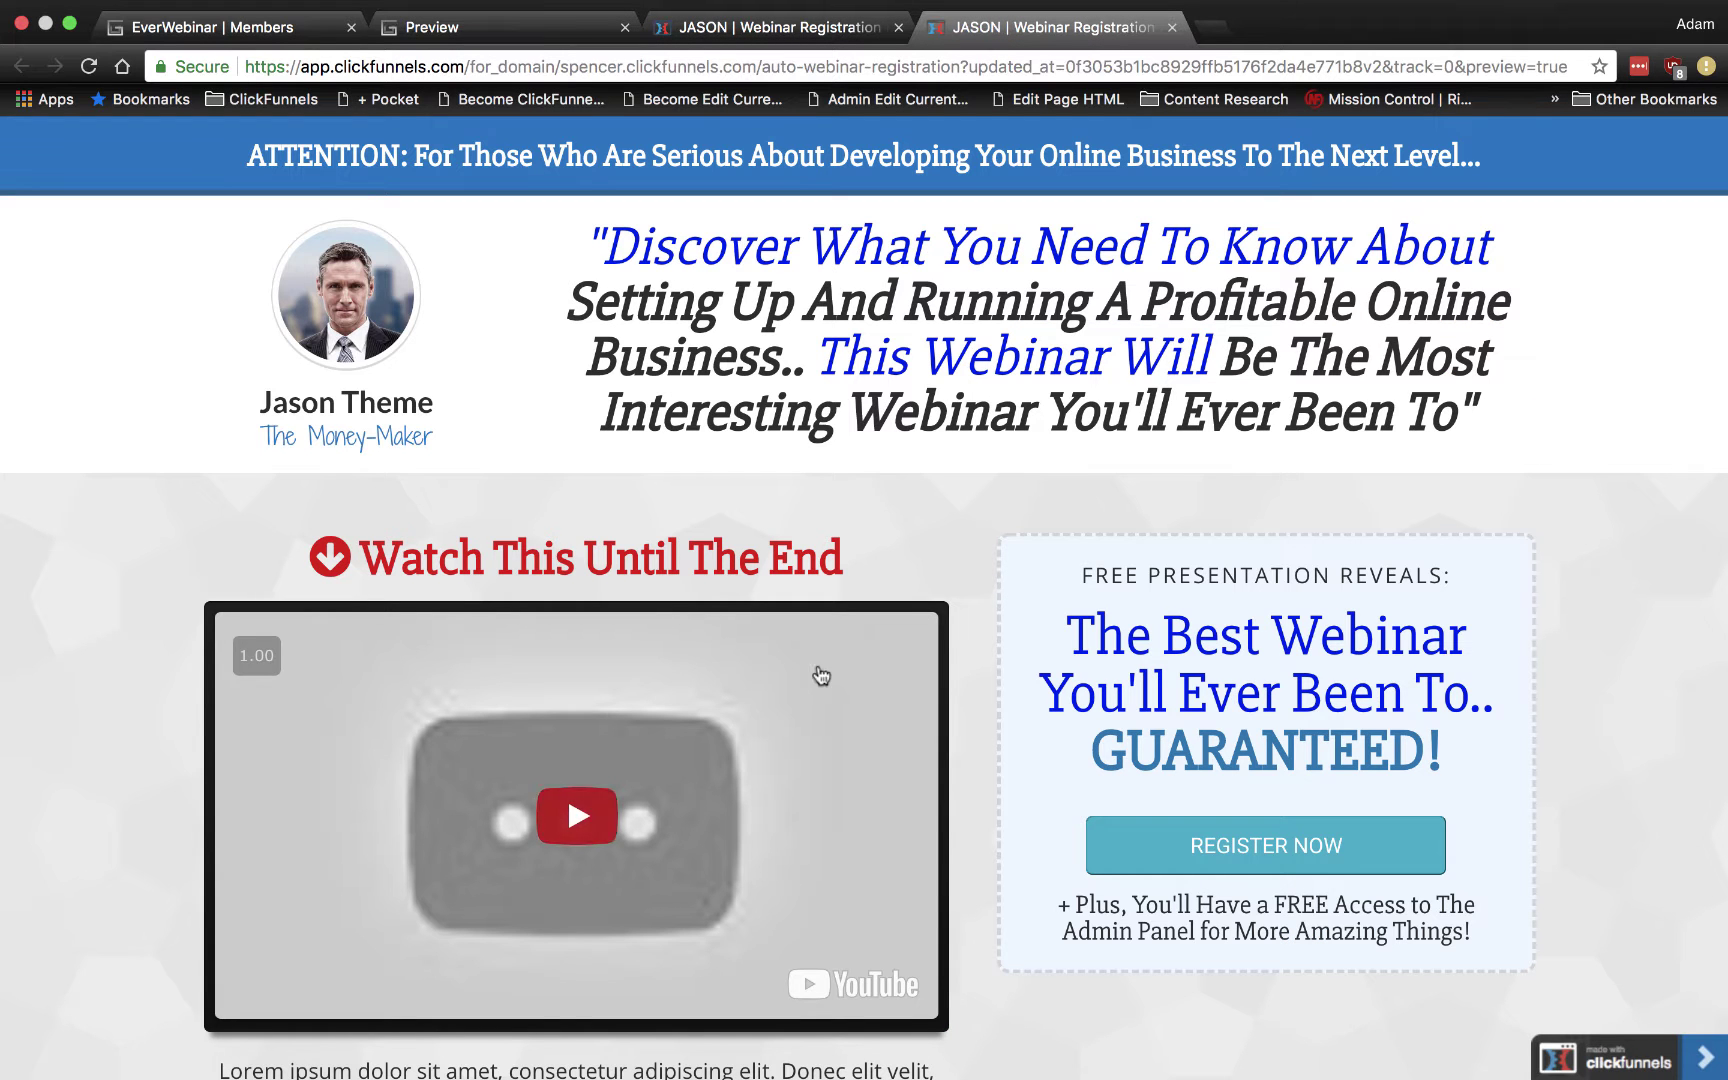
{"action": "left_click", "coordinate": [1194, 840]}
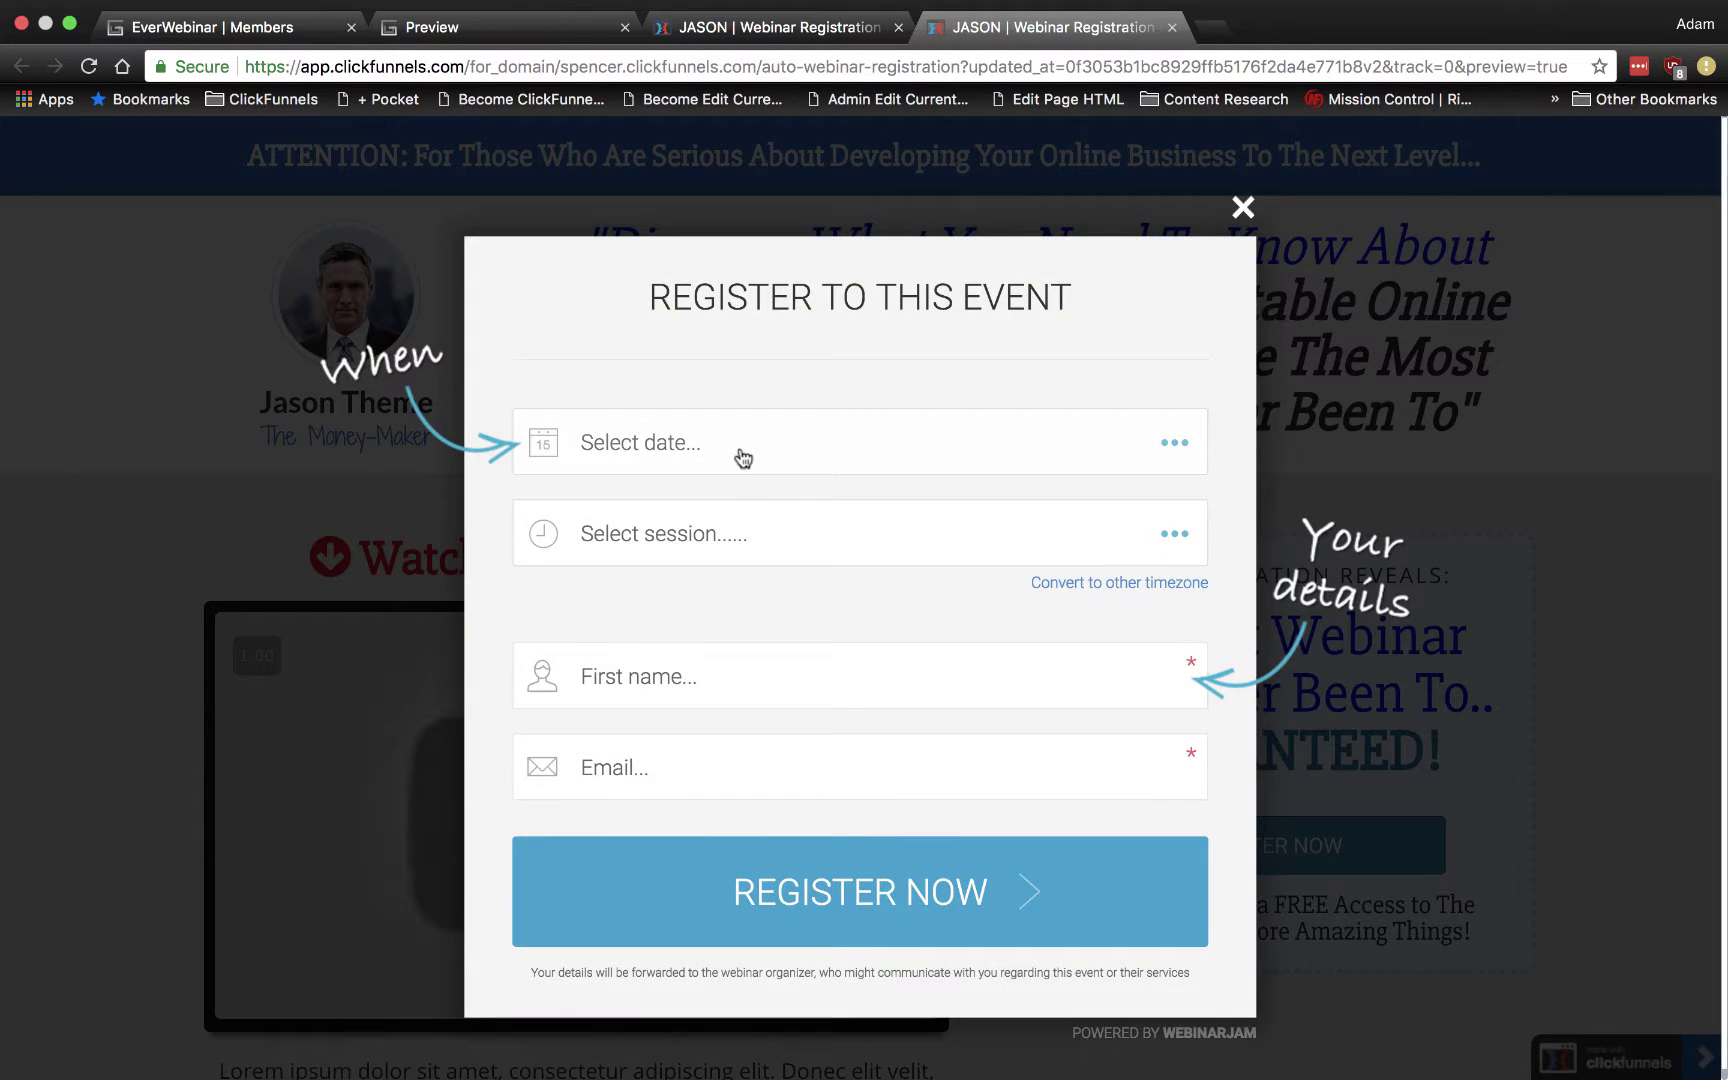
{"action": "left_click", "coordinate": [743, 457]}
{"action": "left_click", "coordinate": [743, 457]}
{"action": "left_click", "coordinate": [743, 435]}
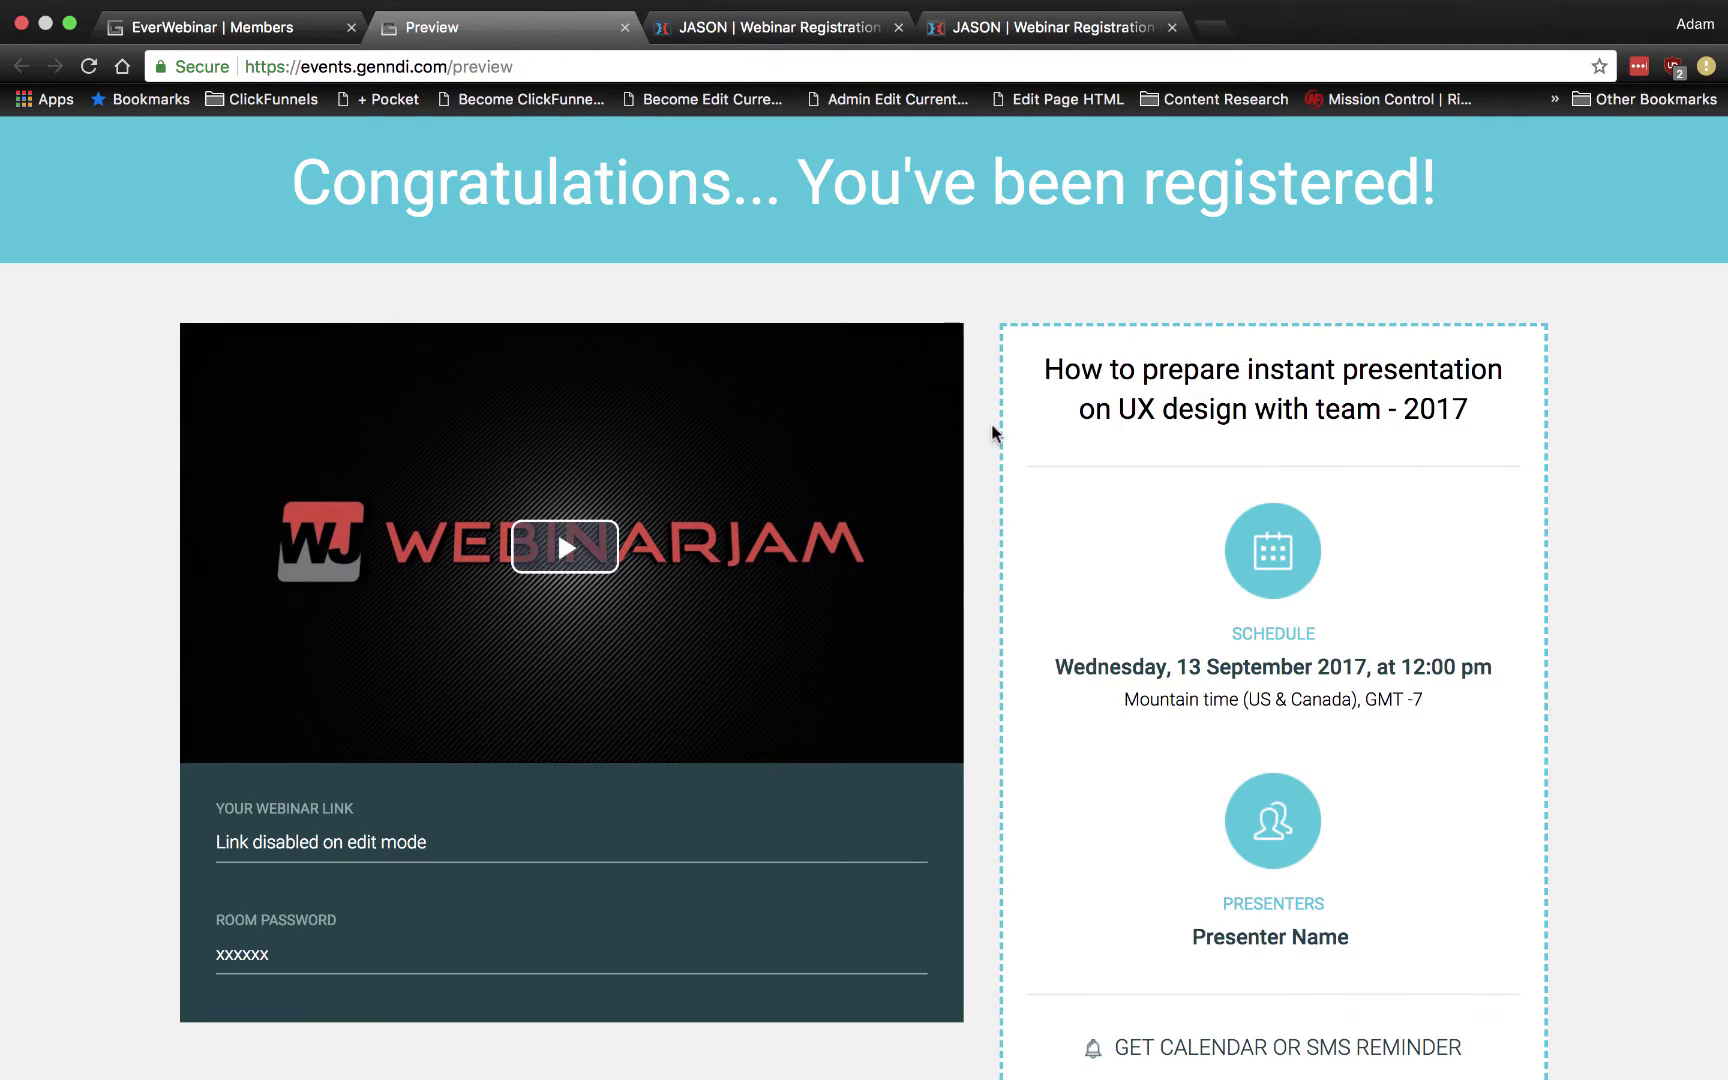
Go back to the EverWebinar thank-you page preview and review its webinar link, schedule, presenter and lower content sections.
{"action": "scroll", "coordinate": [1034, 470], "scroll_direction": "down", "scroll_amount": 3}
{"action": "scroll", "coordinate": [1000, 440], "scroll_direction": "up", "scroll_amount": 3}
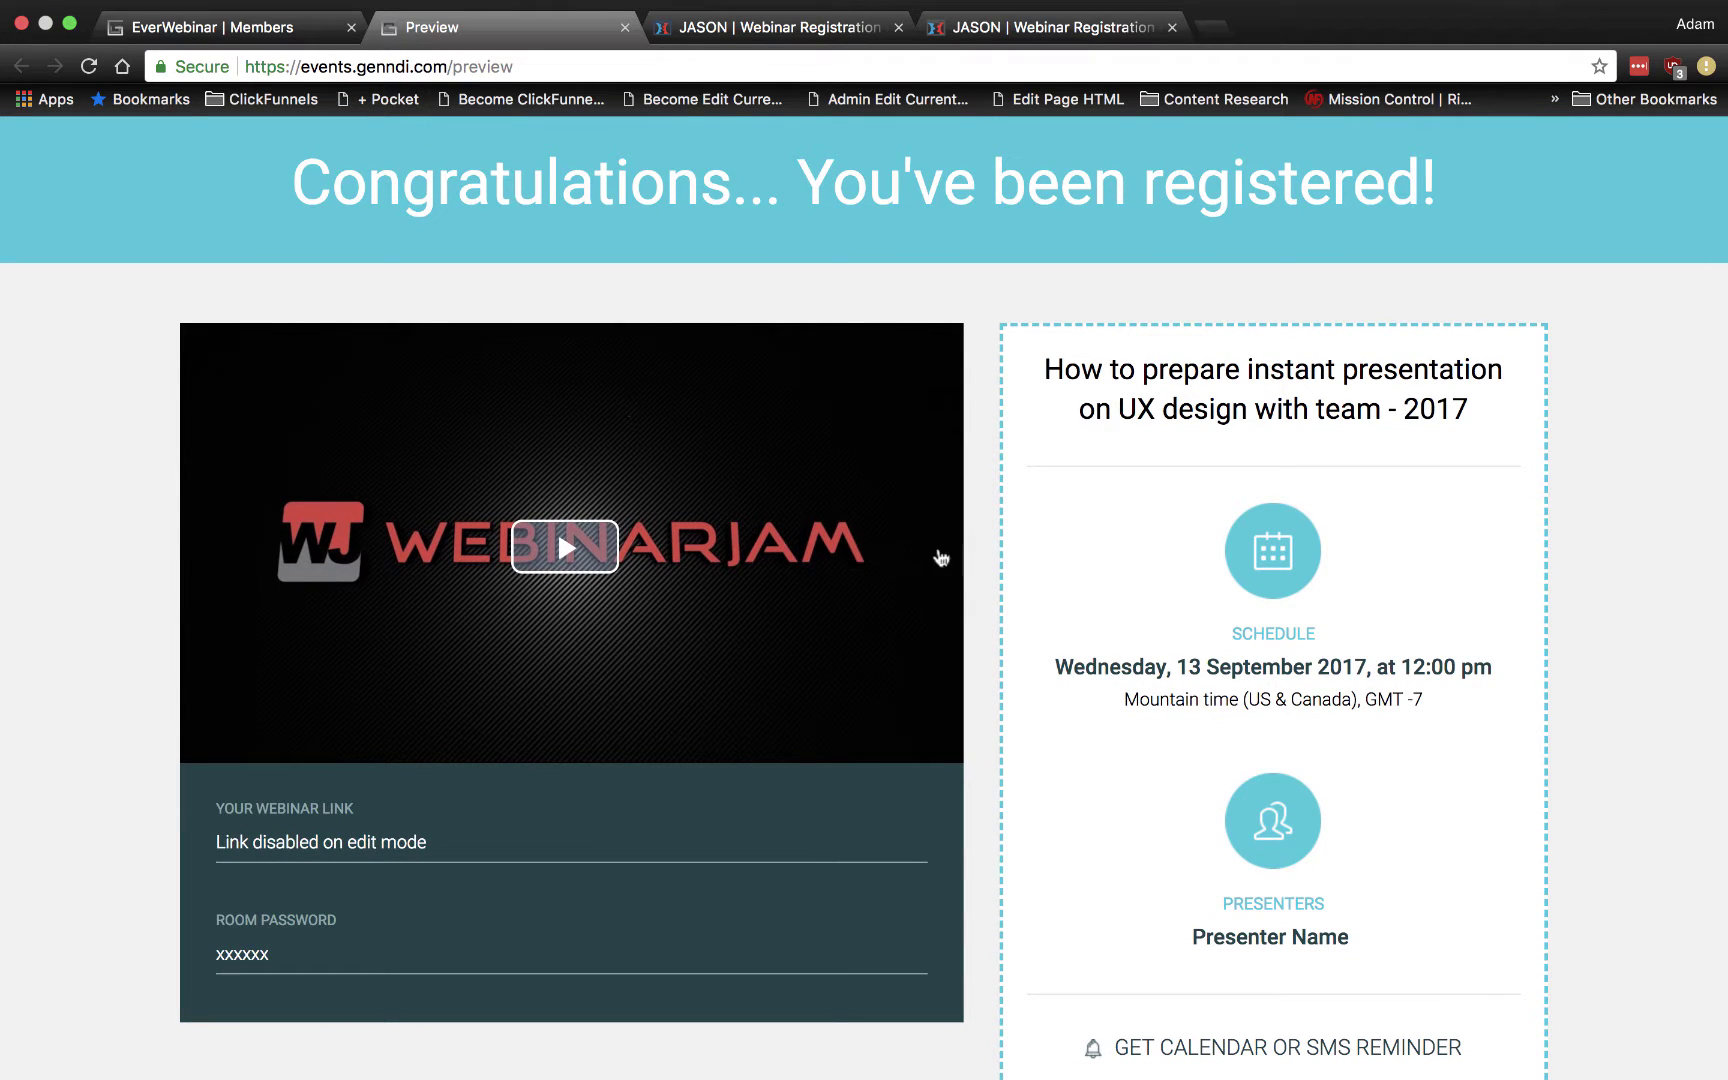
{"action": "scroll", "coordinate": [1120, 590], "scroll_direction": "down", "scroll_amount": 3}
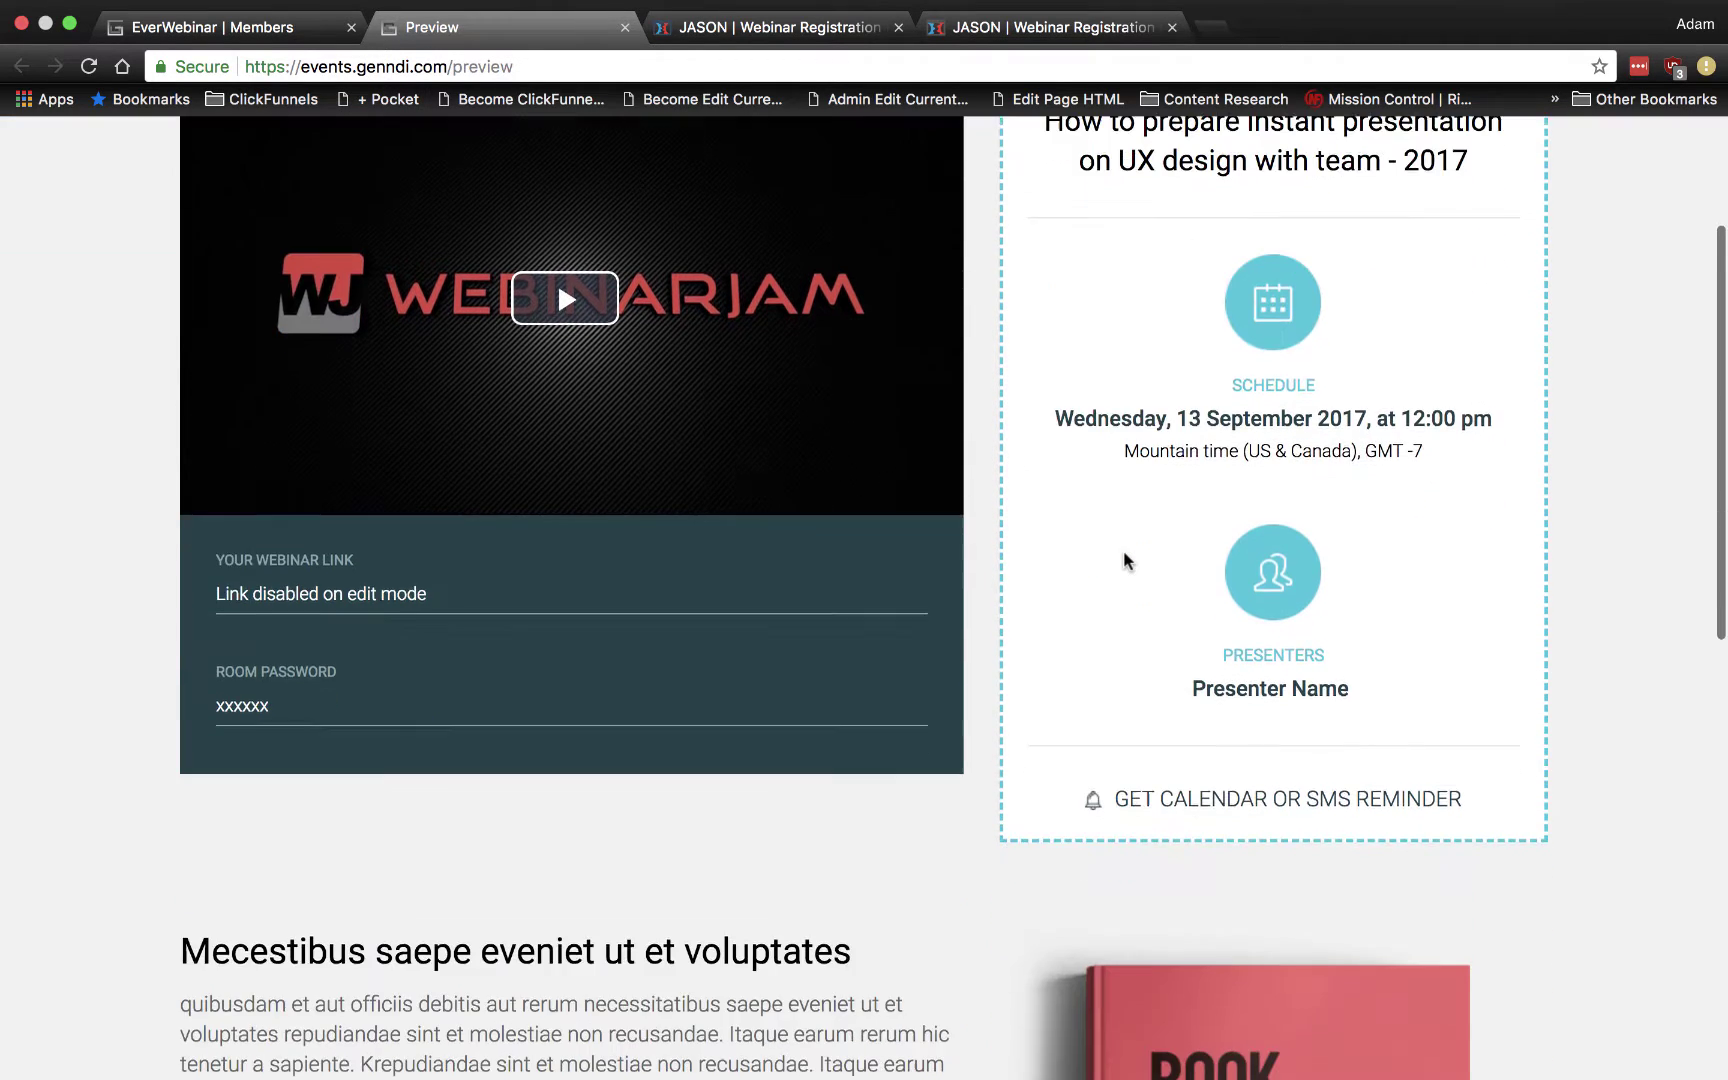
{"action": "scroll", "coordinate": [1124, 558], "scroll_direction": "down", "scroll_amount": 5}
{"action": "scroll", "coordinate": [1124, 560], "scroll_direction": "up", "scroll_amount": 7}
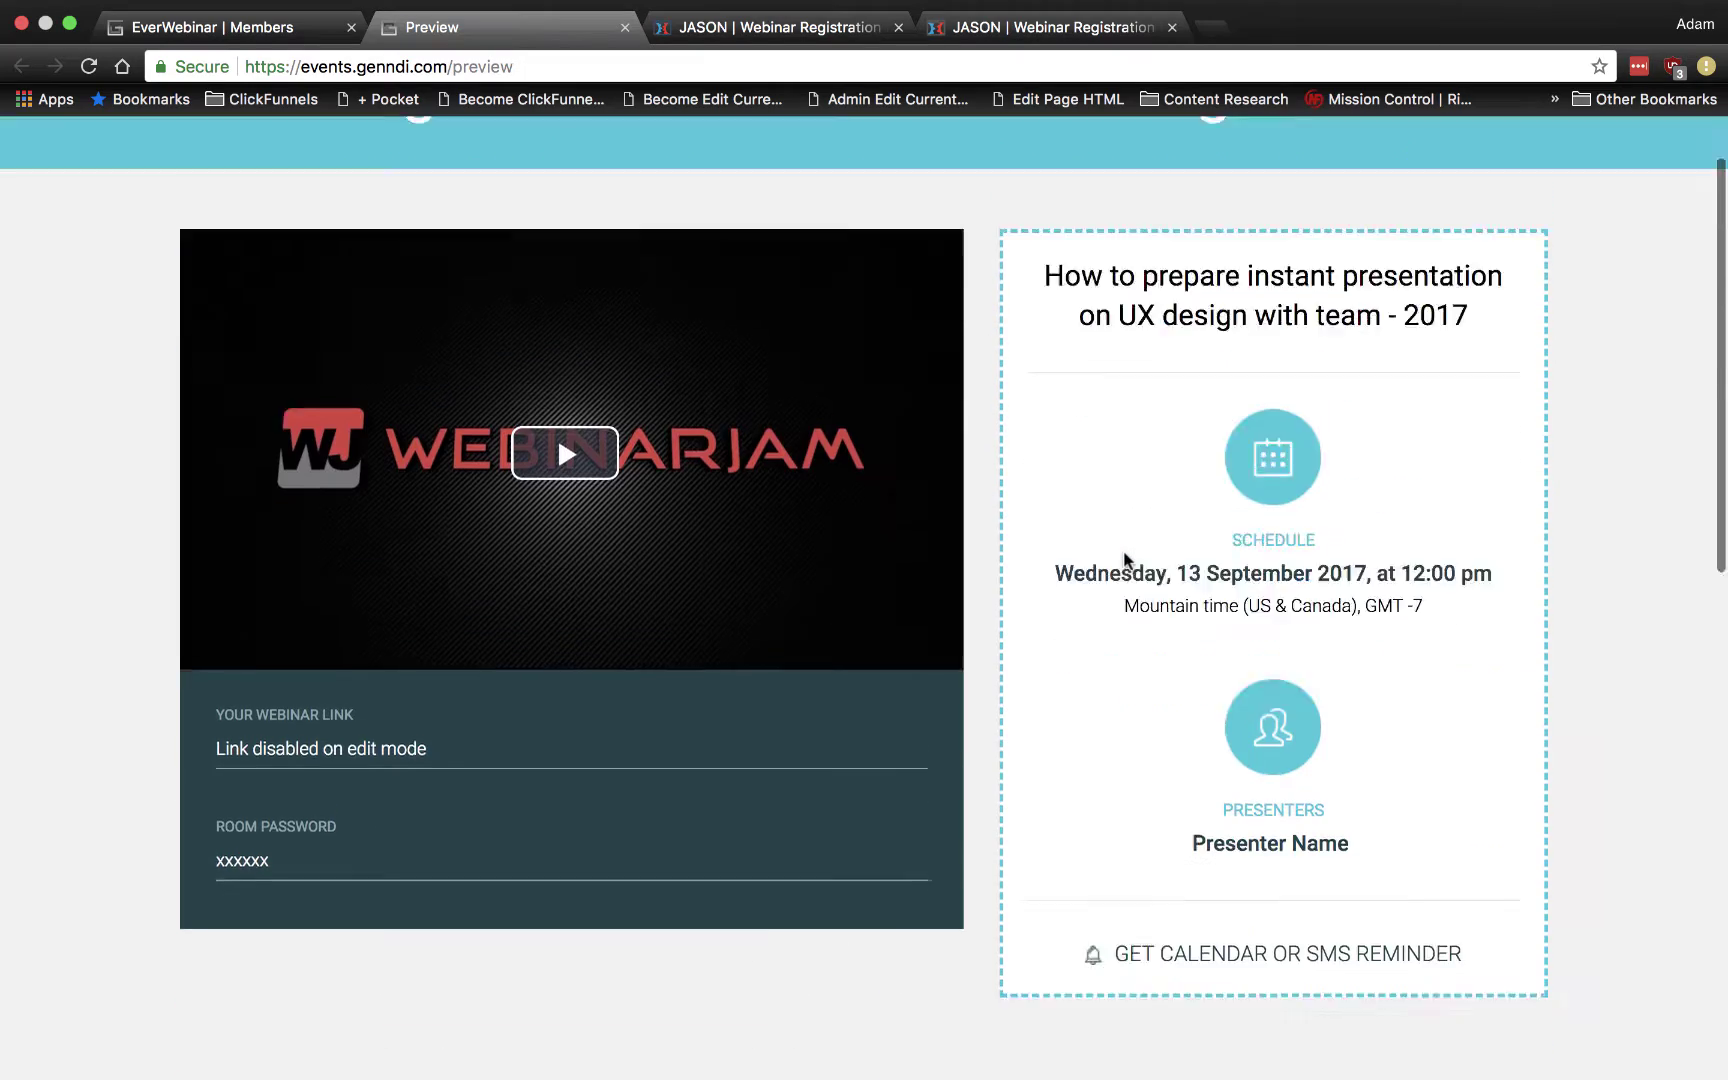